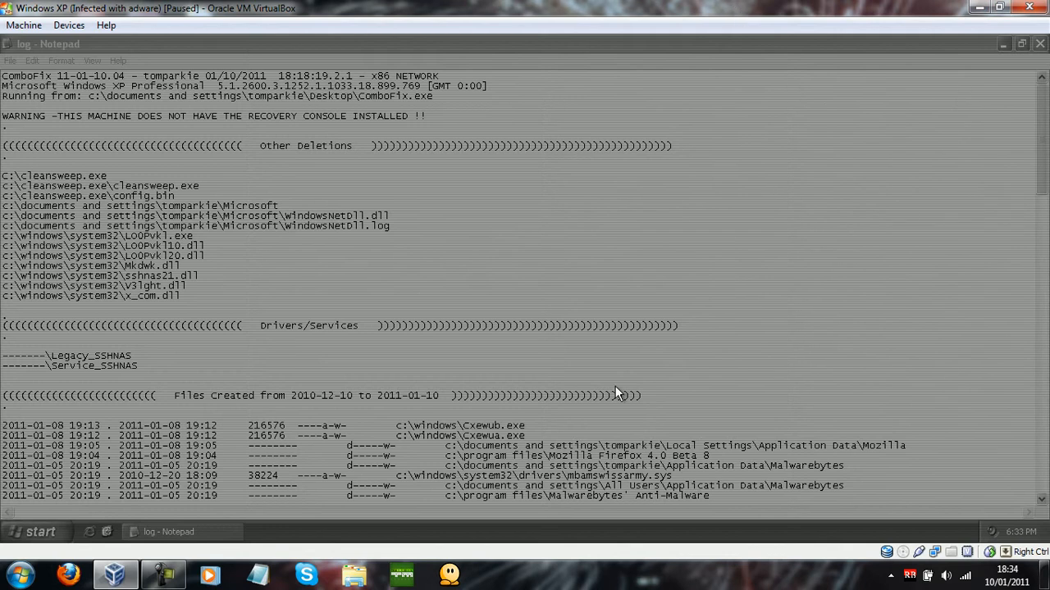
Resume the paused Windows XP virtual machine and bring its ComboFix log window into focus
left_click(23, 24)
left_click(43, 215)
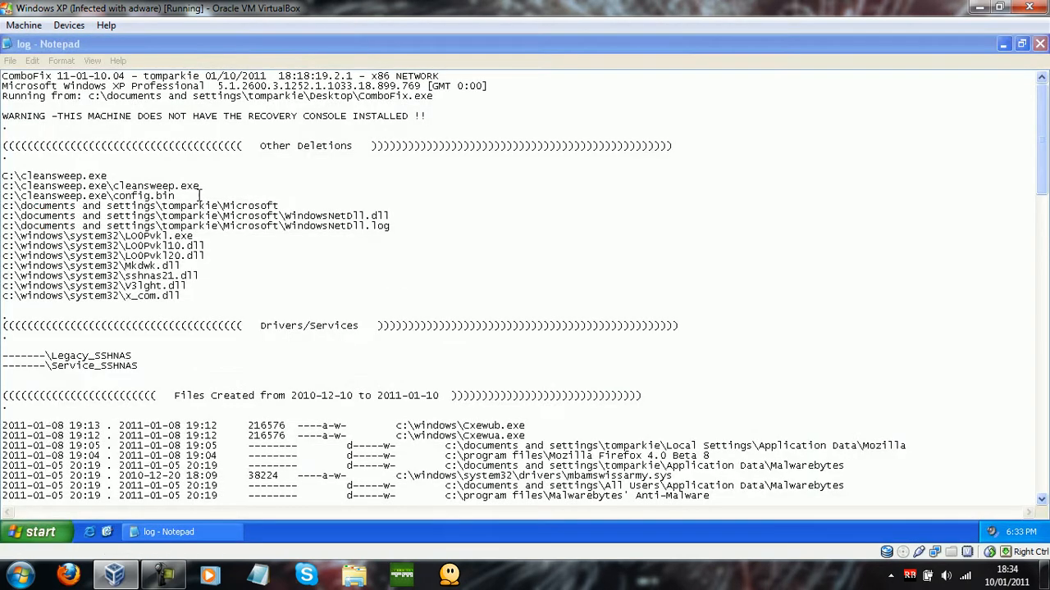
left_click(487, 39)
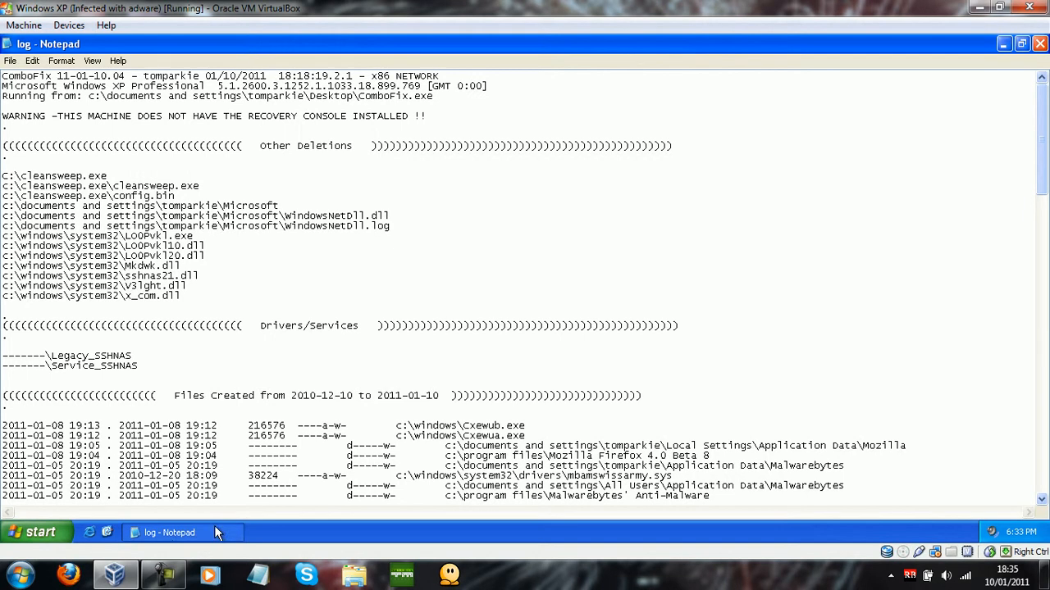
left_click(56, 529)
left_click(82, 478)
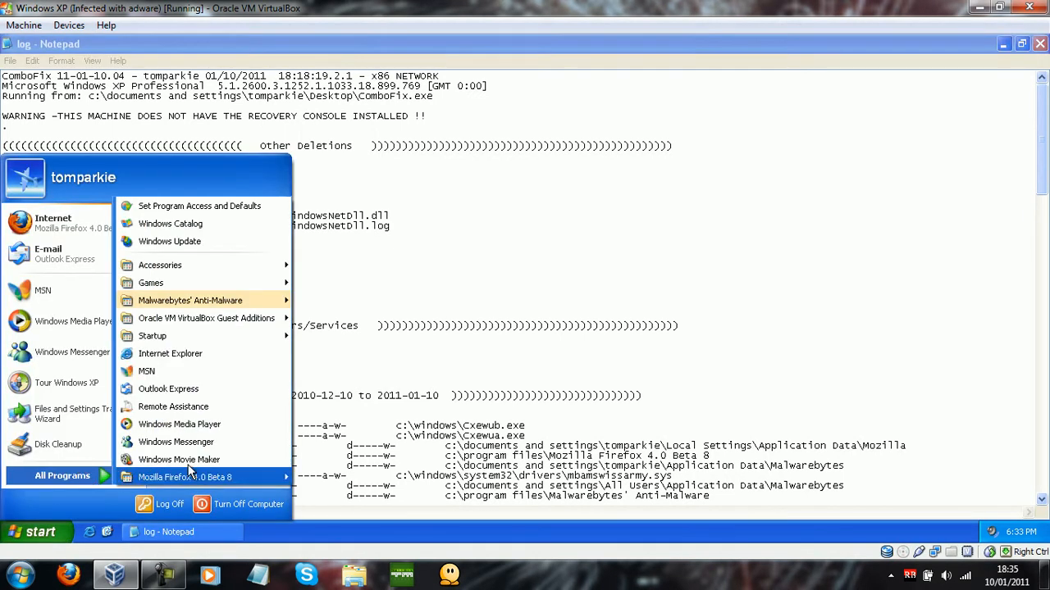
mouse_move(234, 283)
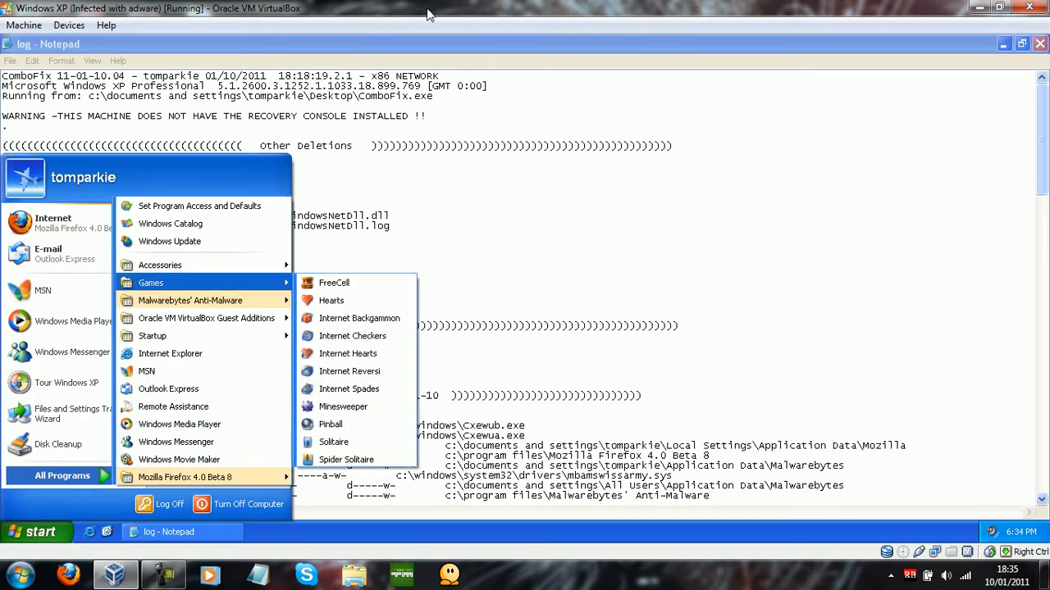
left_click(427, 62)
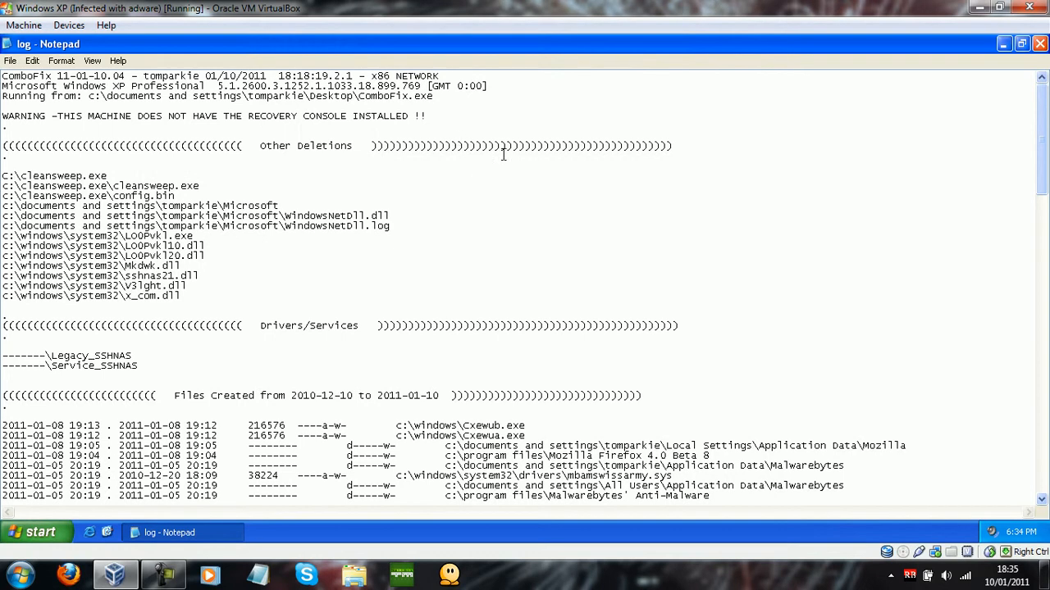
Examine the files listed under Other Deletions in the ComboFix log, especially the system32 entries from LO0Pvkl.exe to x_com.dll
scroll(1049, 141, "down", 20)
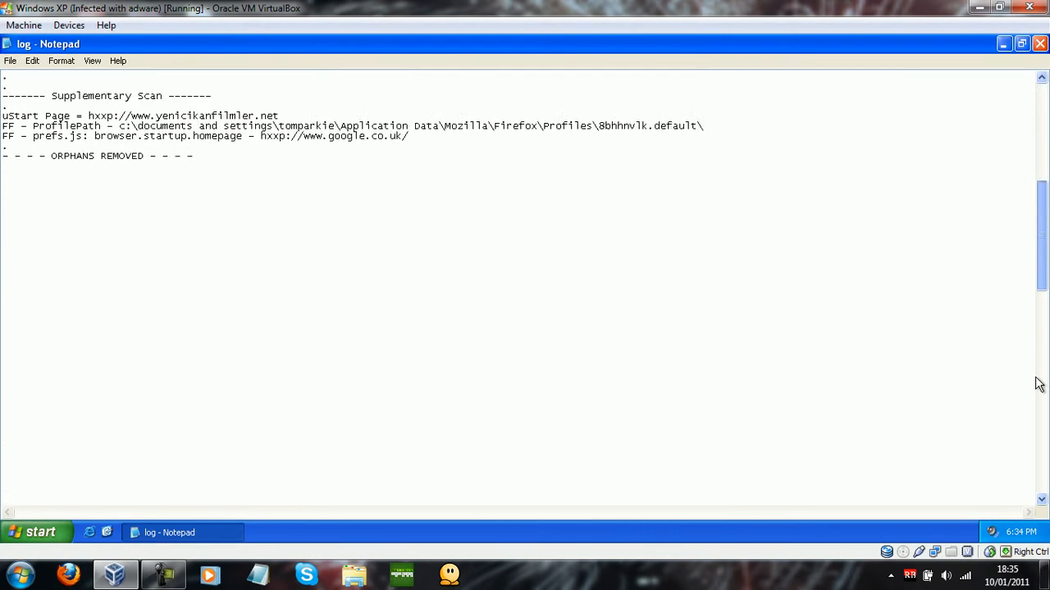
scroll(1042, 257, "up", 20)
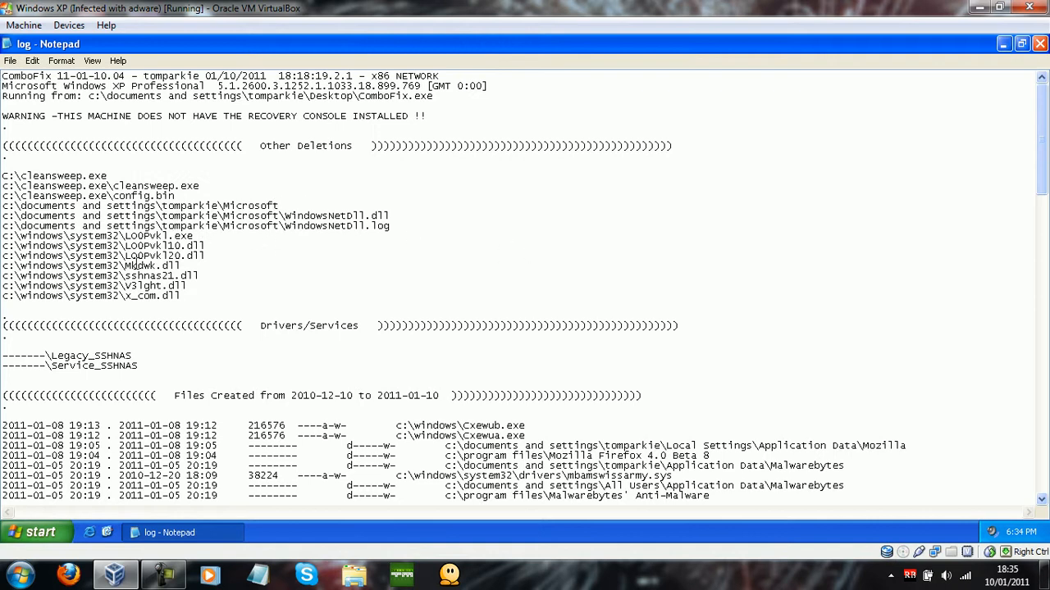
left_click_drag(138, 237, 181, 246)
left_click(160, 237)
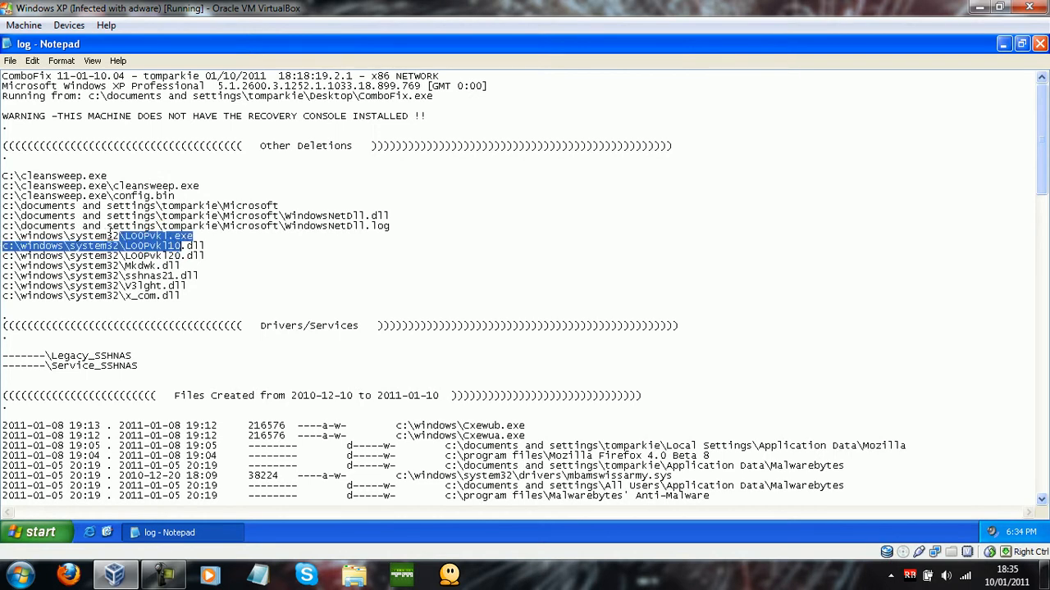
left_click(137, 237)
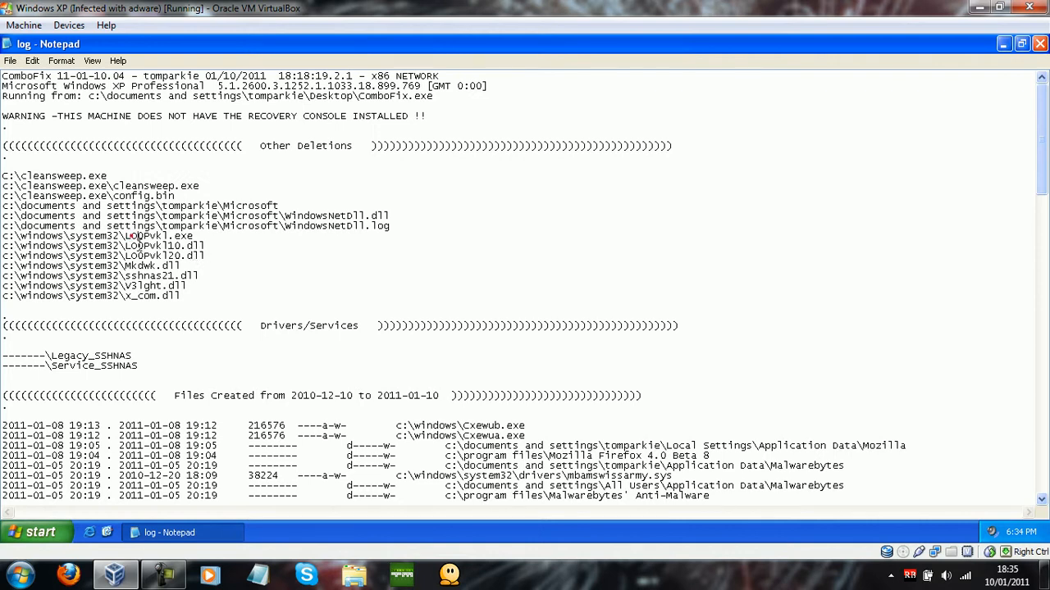
left_click_drag(131, 237, 184, 300)
left_click(170, 286)
Review the remaining log sections from the created files to the end of the file, and close the log
scroll(556, 287, "down", 5)
scroll(556, 285, "down", 6)
scroll(557, 281, "up", 2)
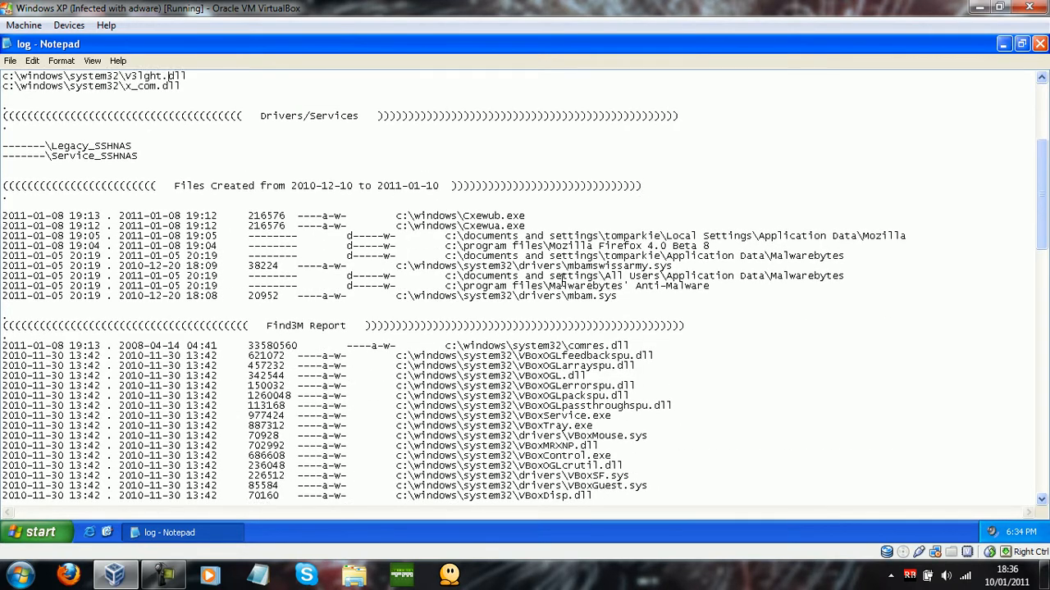
scroll(561, 278, "down", 2)
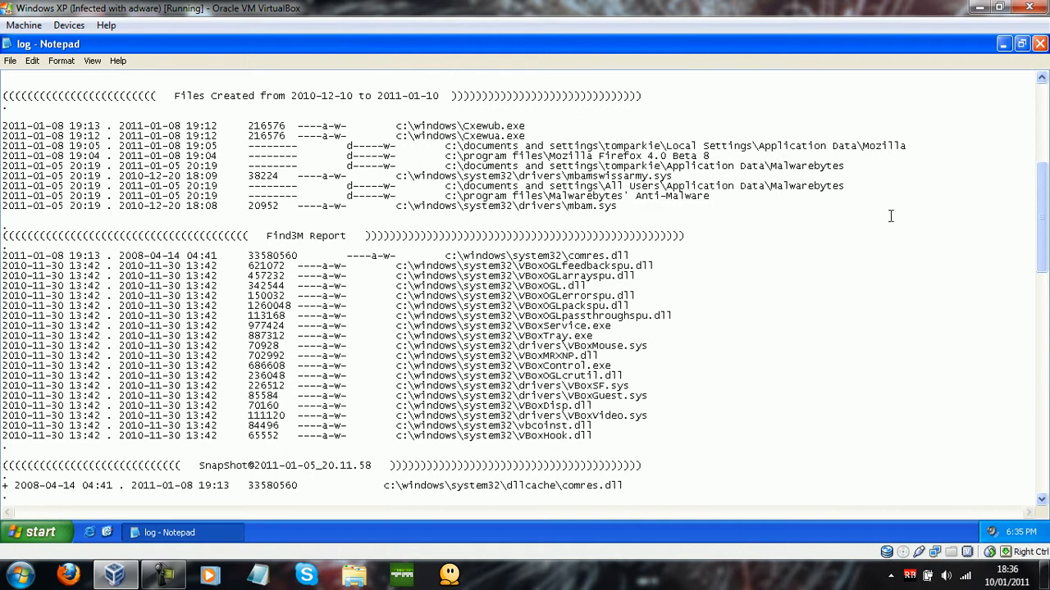
left_click_drag(1047, 191, 1047, 428)
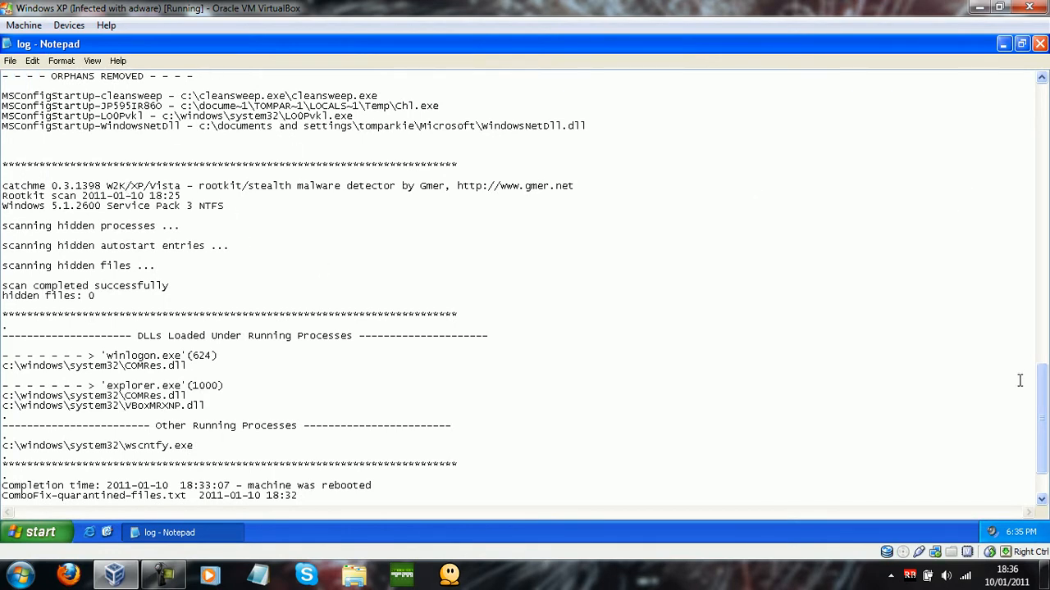
left_click_drag(1045, 398, 1047, 481)
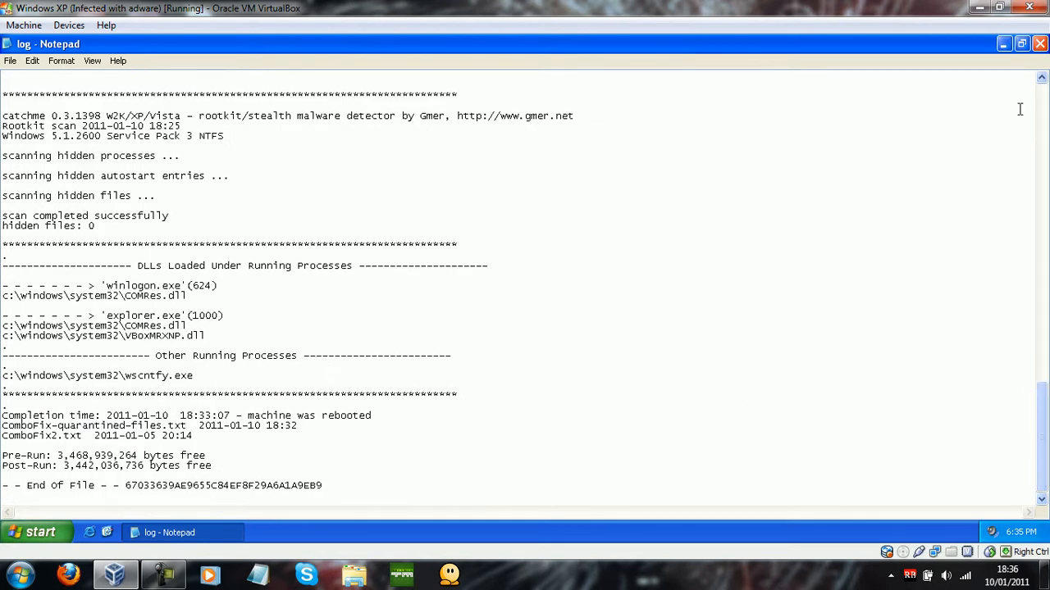
left_click(1040, 44)
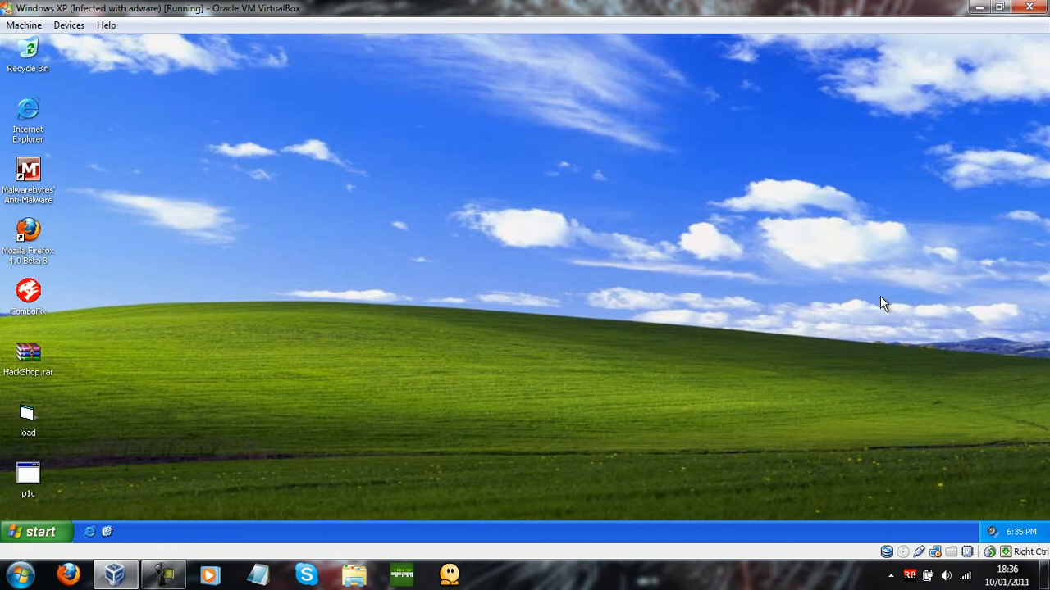
Open the virtual machine's Task Manager, maximize it and sort the running processes by image name
right_click(686, 529)
left_click(749, 483)
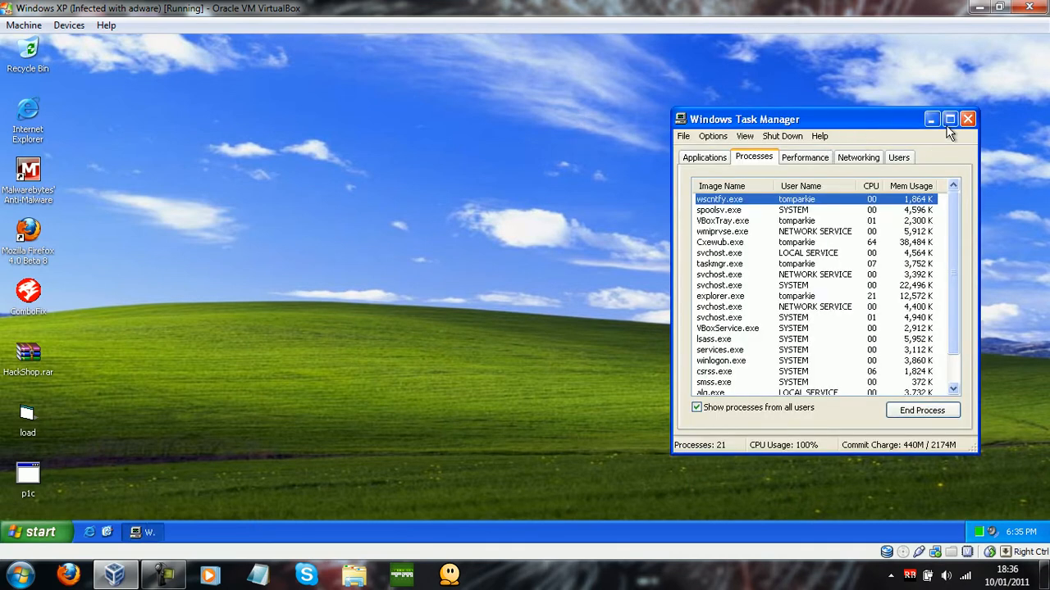
left_click(949, 120)
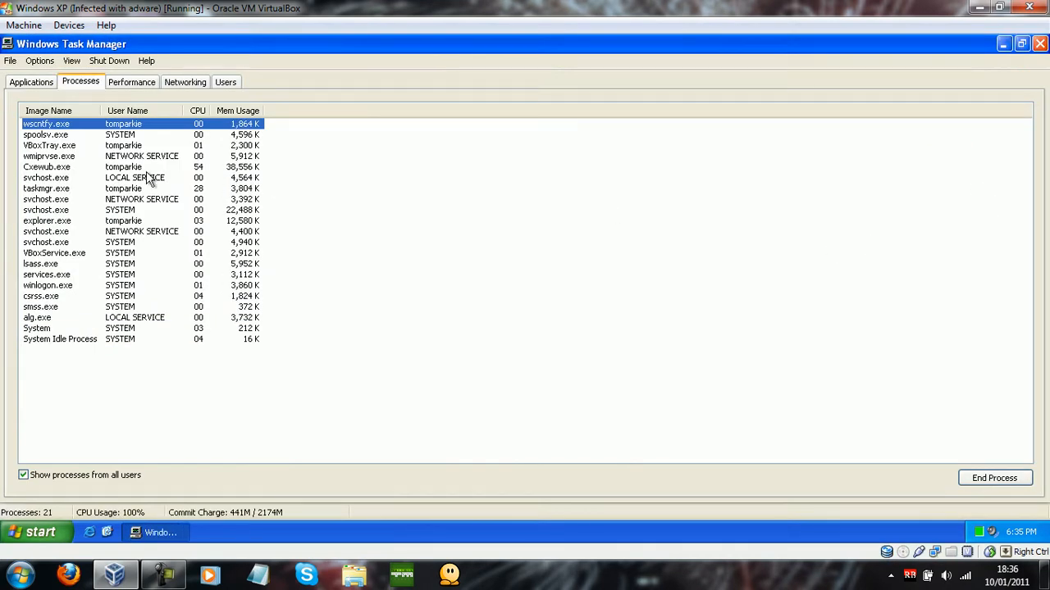
left_click(41, 110)
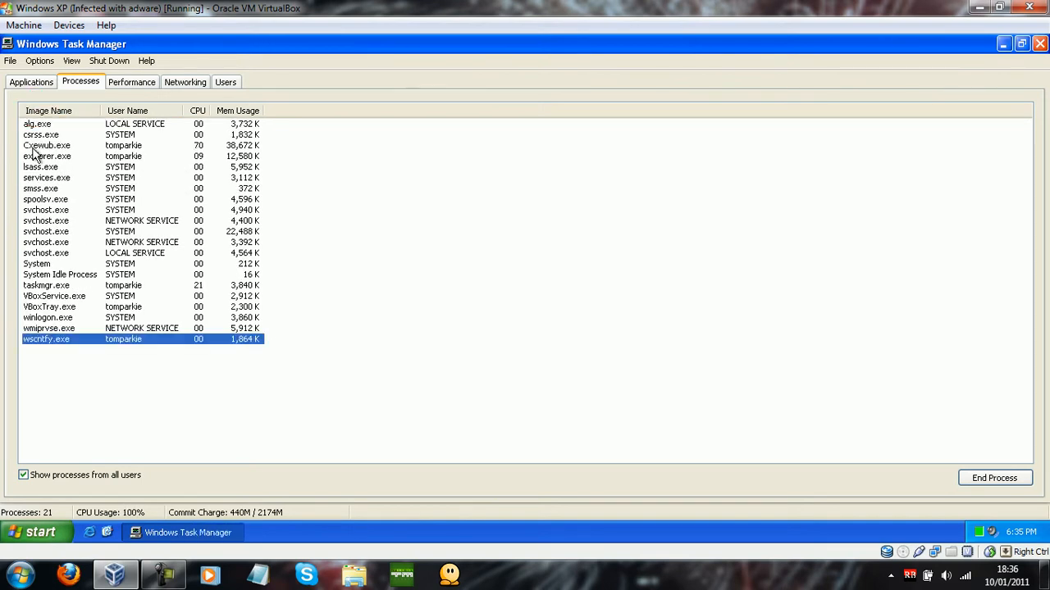
End the Cxewub.exe process and confirm its termination
left_click(65, 146)
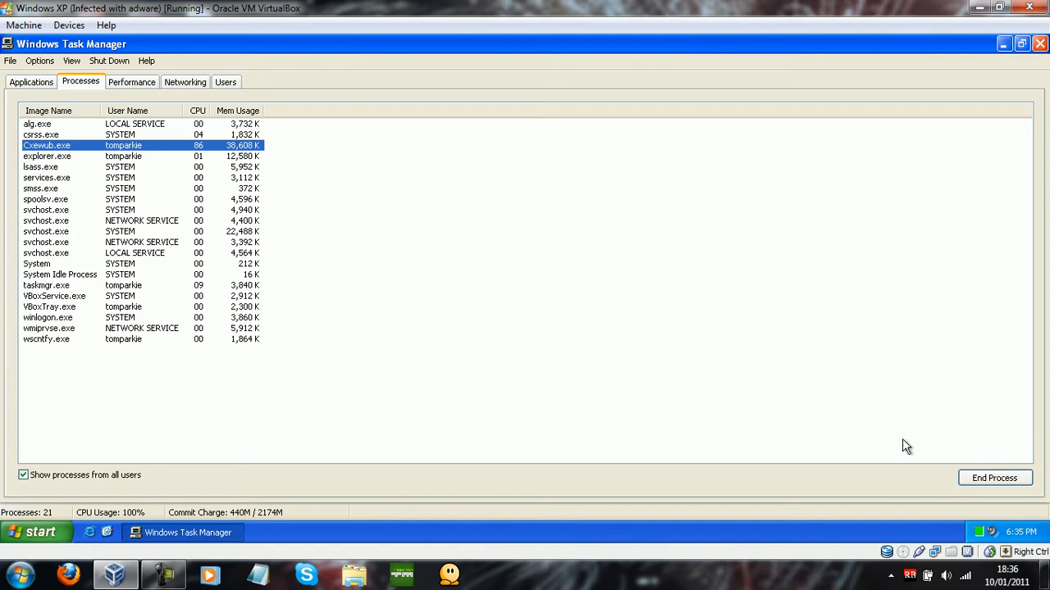
left_click(991, 479)
left_click(490, 343)
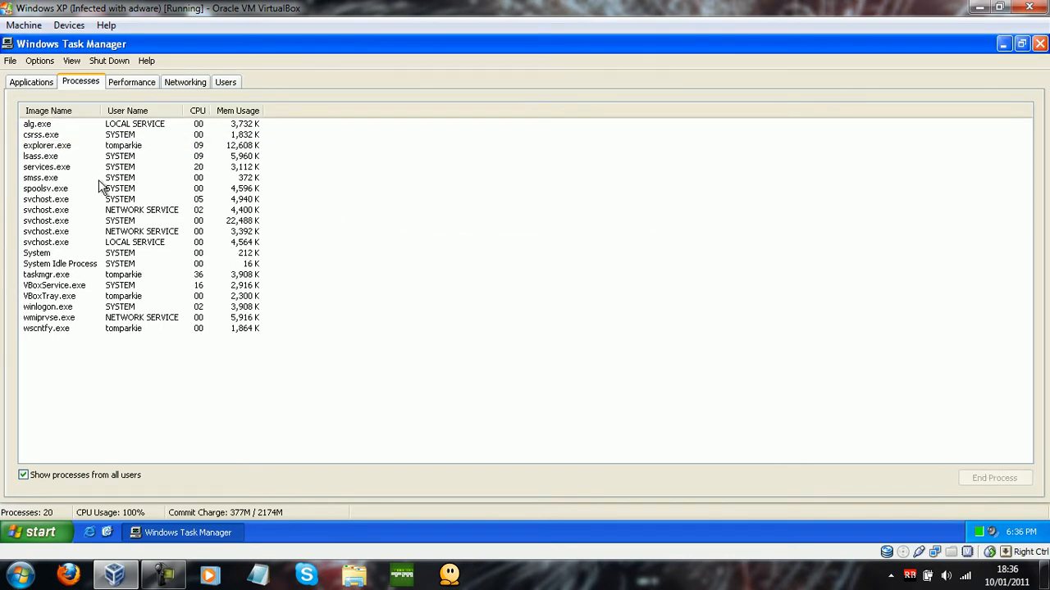
Check the remaining processes sorted by highest CPU usage, and close Task Manager
left_click(197, 115)
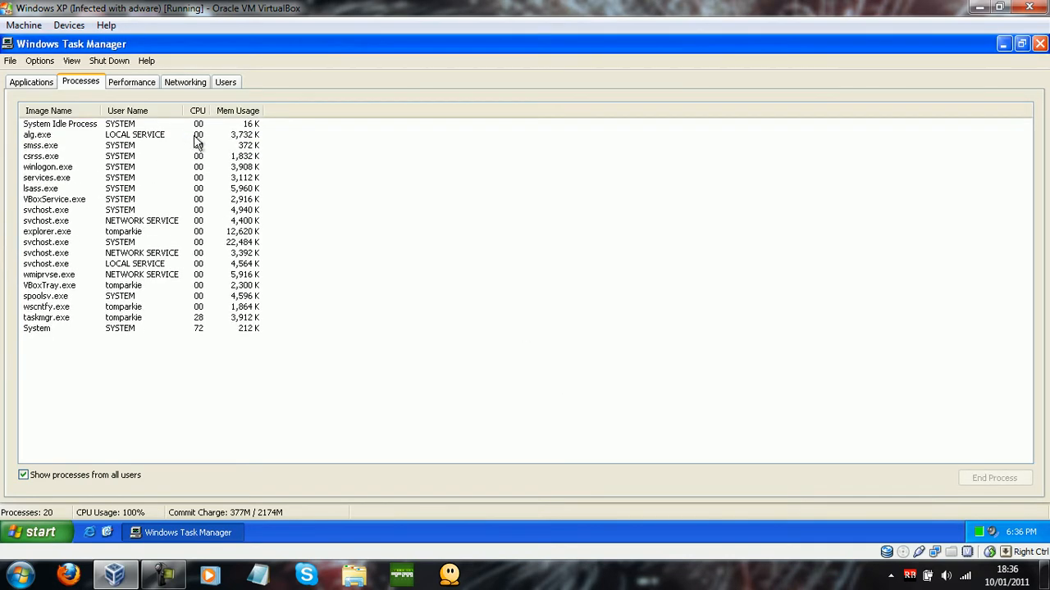
left_click(197, 116)
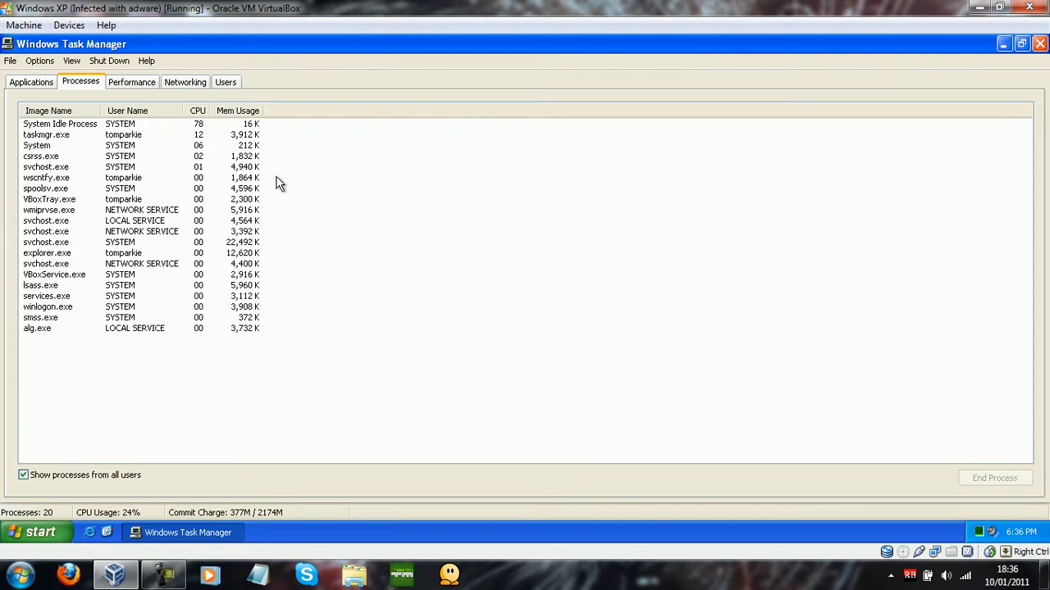
left_click(1040, 44)
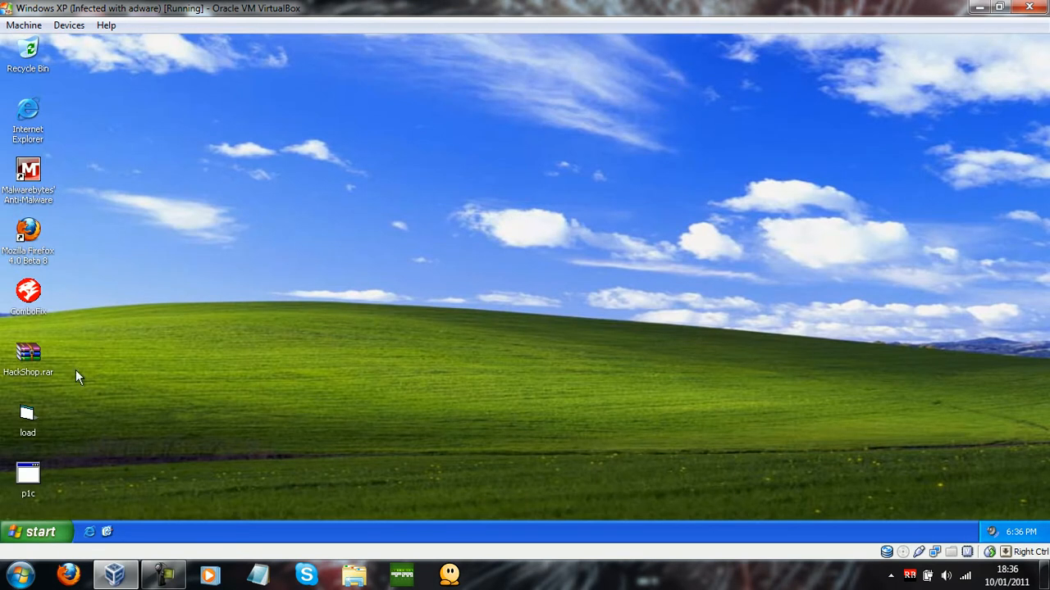
Move the load and p1c files away from the other desktop icons, side by side in the open sky area
left_click_drag(38, 426, 267, 182)
left_click_drag(38, 487, 293, 200)
left_click_drag(402, 267, 449, 233)
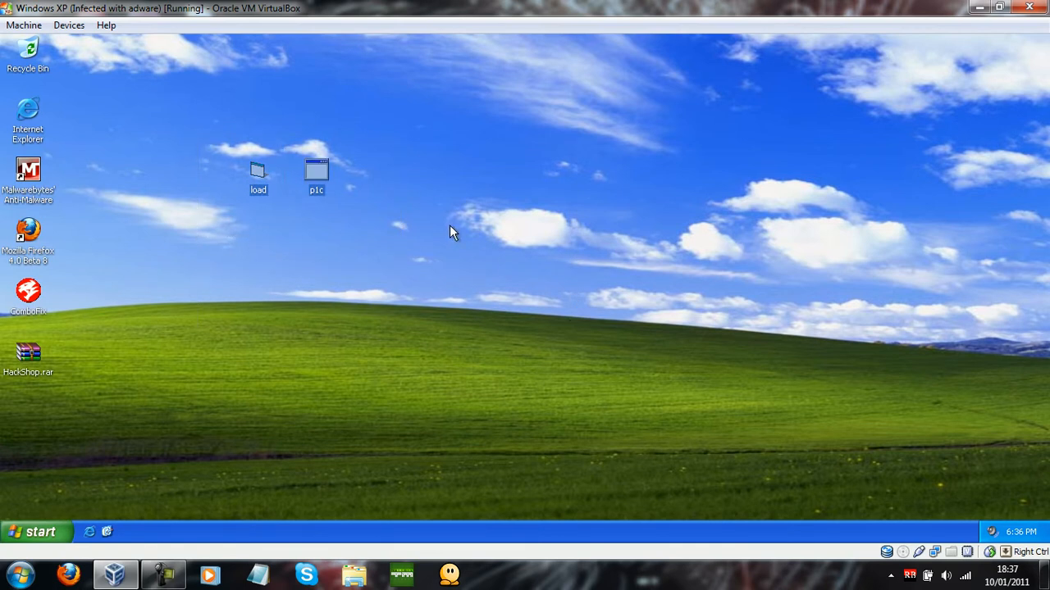
left_click(316, 171)
left_click_drag(481, 258, 378, 293)
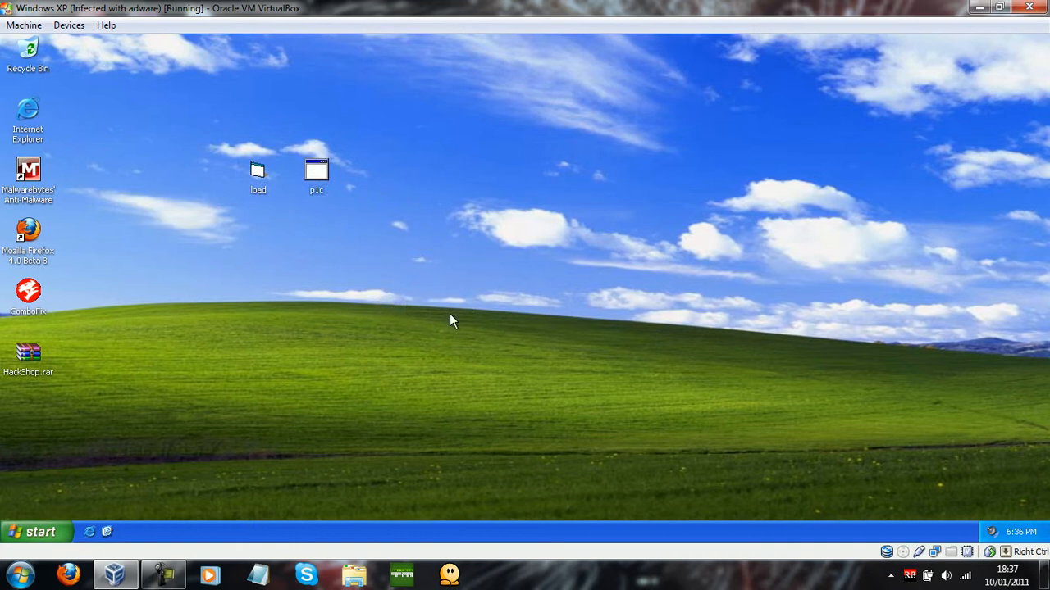
left_click_drag(322, 182, 415, 176)
left_click_drag(263, 172, 384, 181)
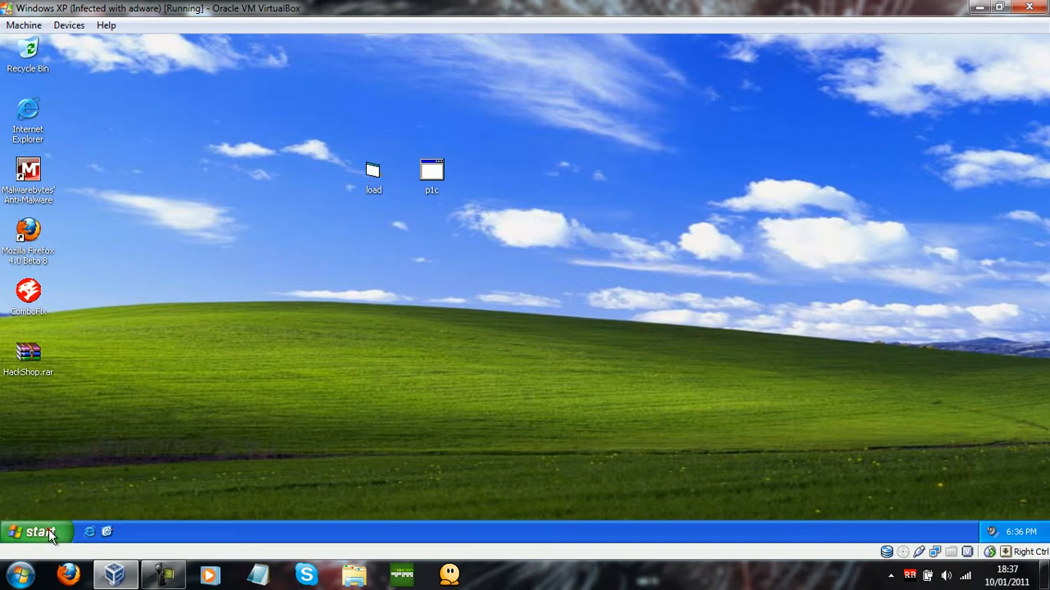
Turn off System Restore in the properties of My Computer, confirm the change and close the dialog
left_click(41, 532)
right_click(251, 316)
left_click(293, 451)
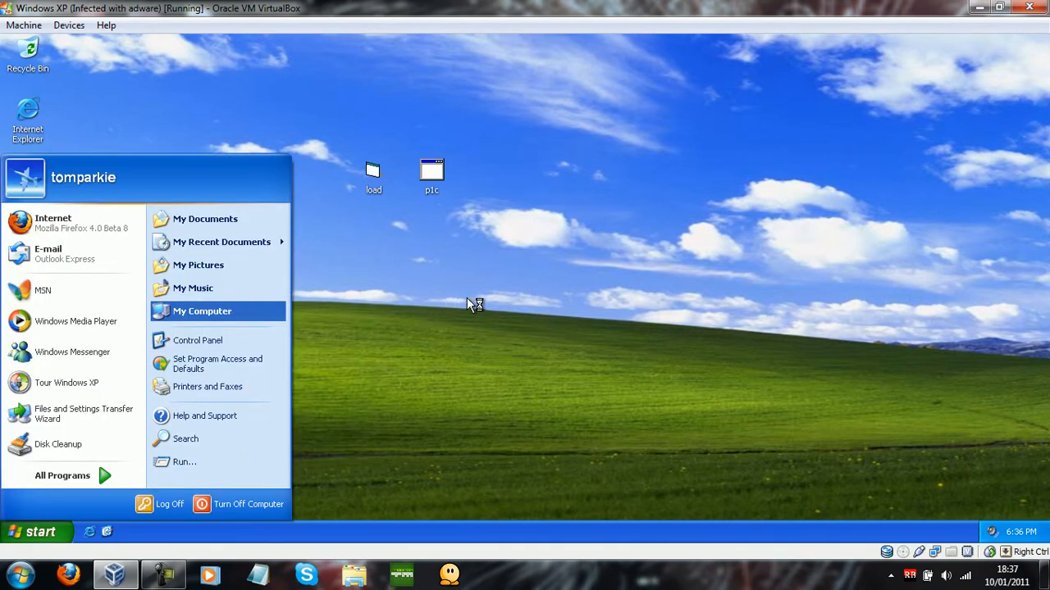
left_click(155, 159)
left_click(137, 233)
left_click(353, 480)
left_click(506, 333)
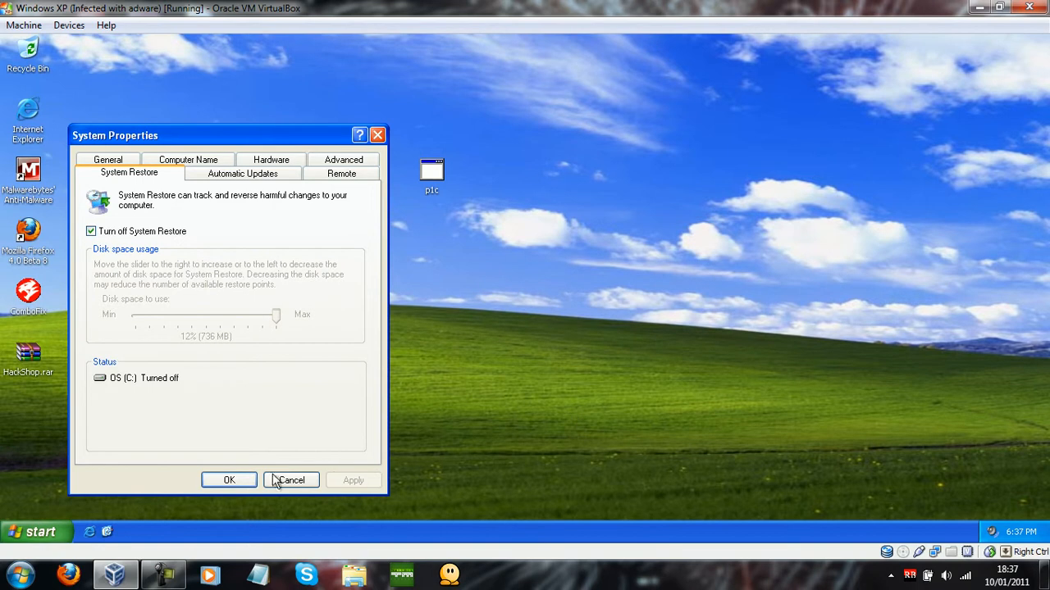
left_click(229, 479)
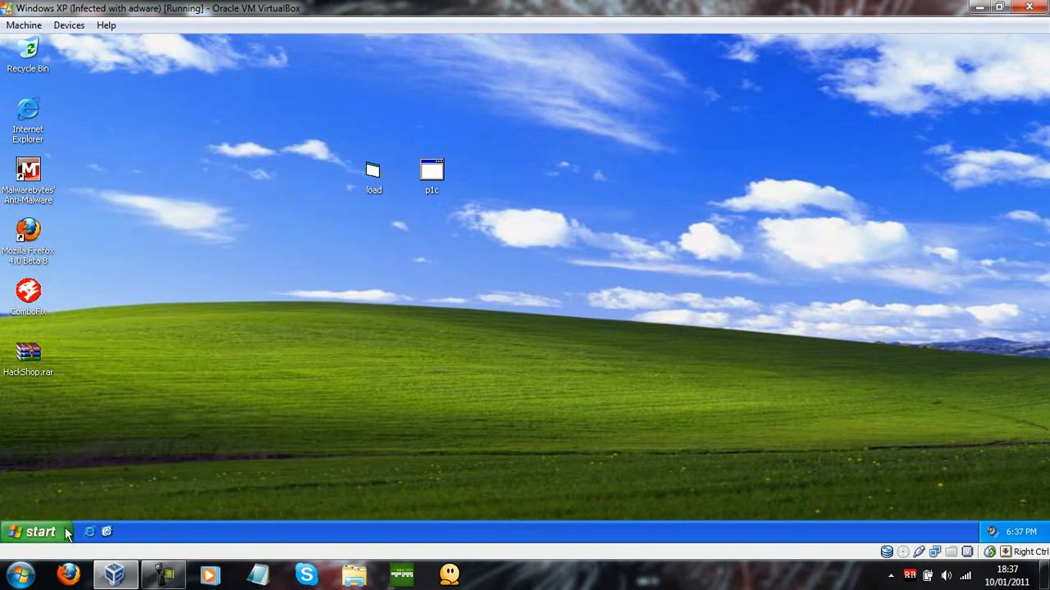
Move HackShop.rar out of the desktop icon column to sit beside the p1c file
left_click(27, 169)
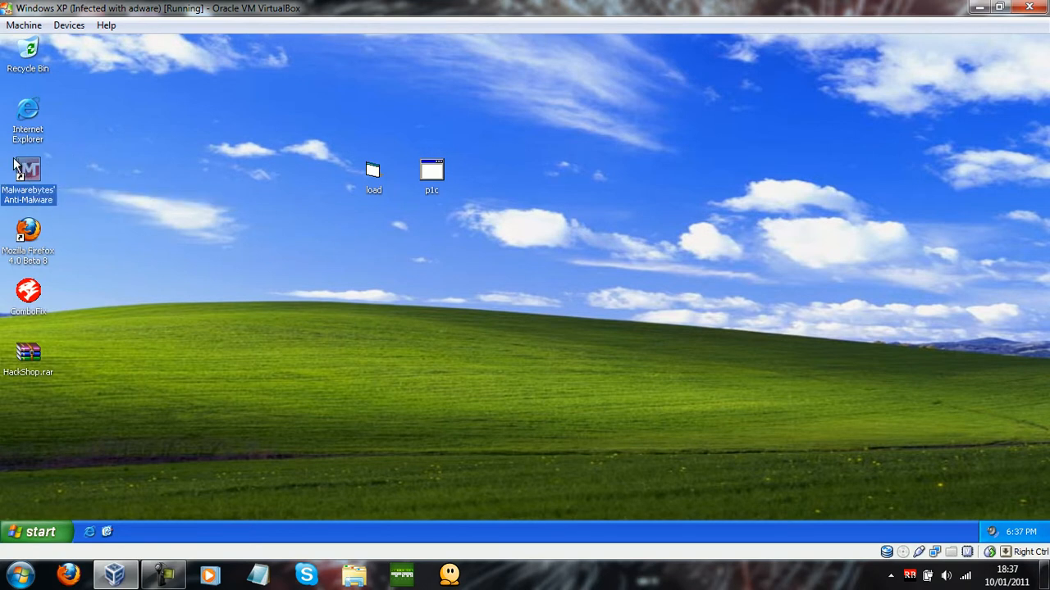
left_click(28, 296)
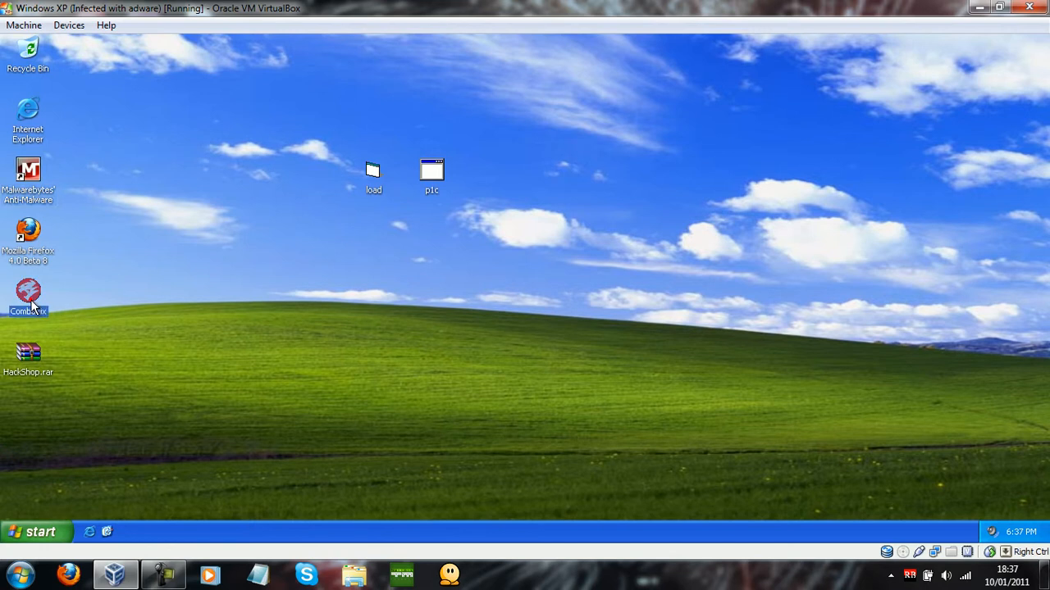
left_click(48, 421)
left_click_drag(43, 353, 504, 173)
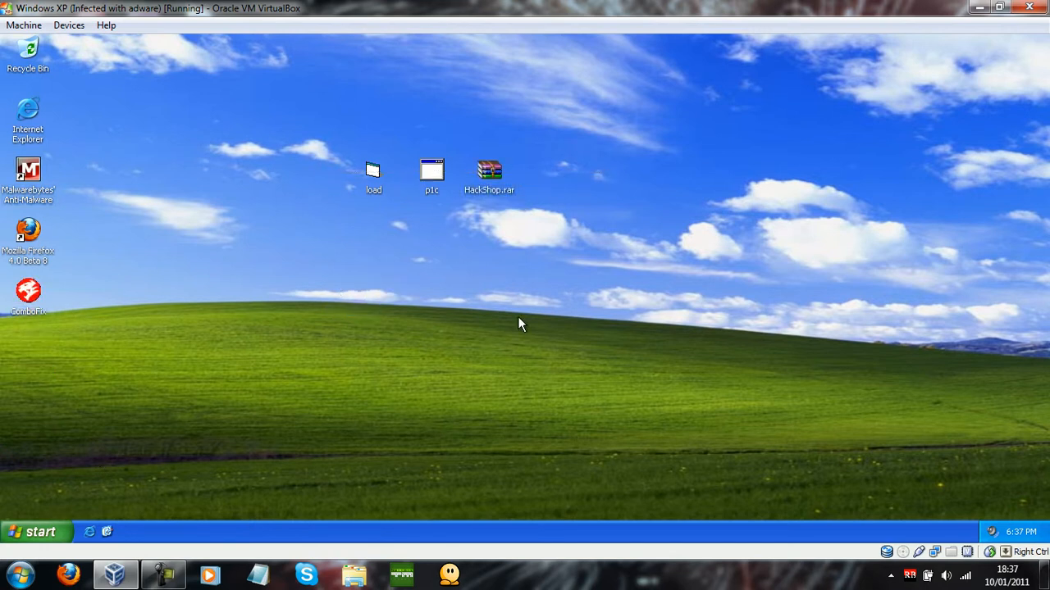
Run Disk Cleanup on OS (C:) with the preselected file categories and confirm the deletion
left_click(64, 525)
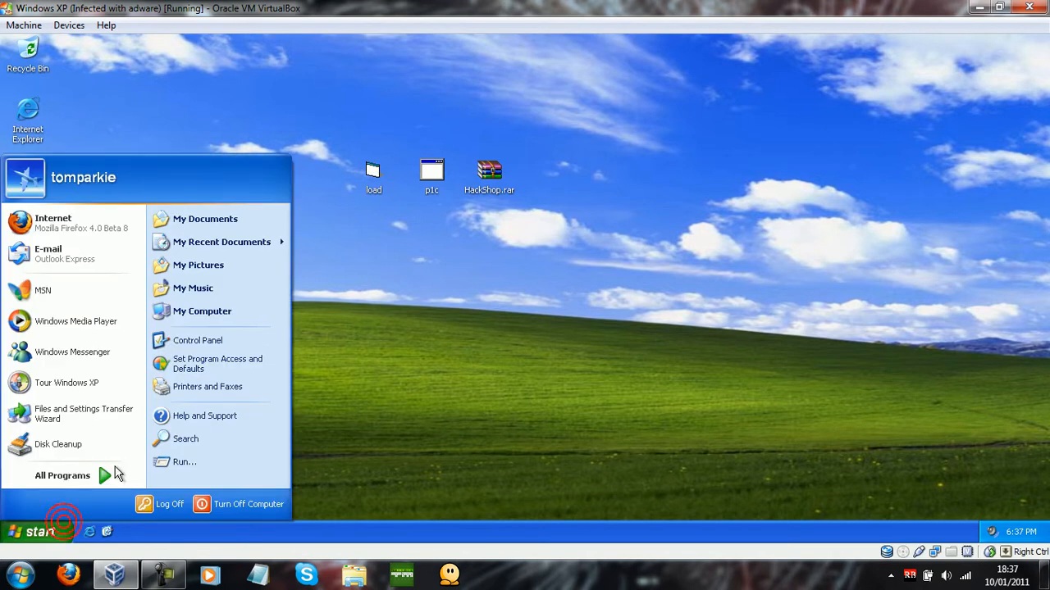
left_click(72, 449)
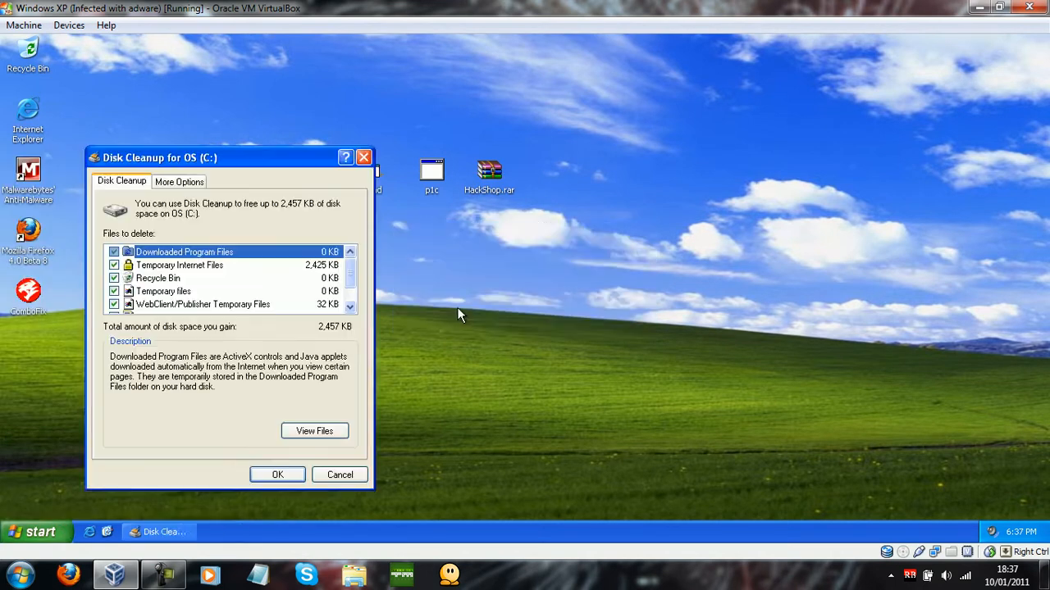
left_click(350, 271)
scroll(351, 275, "down", 1)
scroll(351, 275, "up", 1)
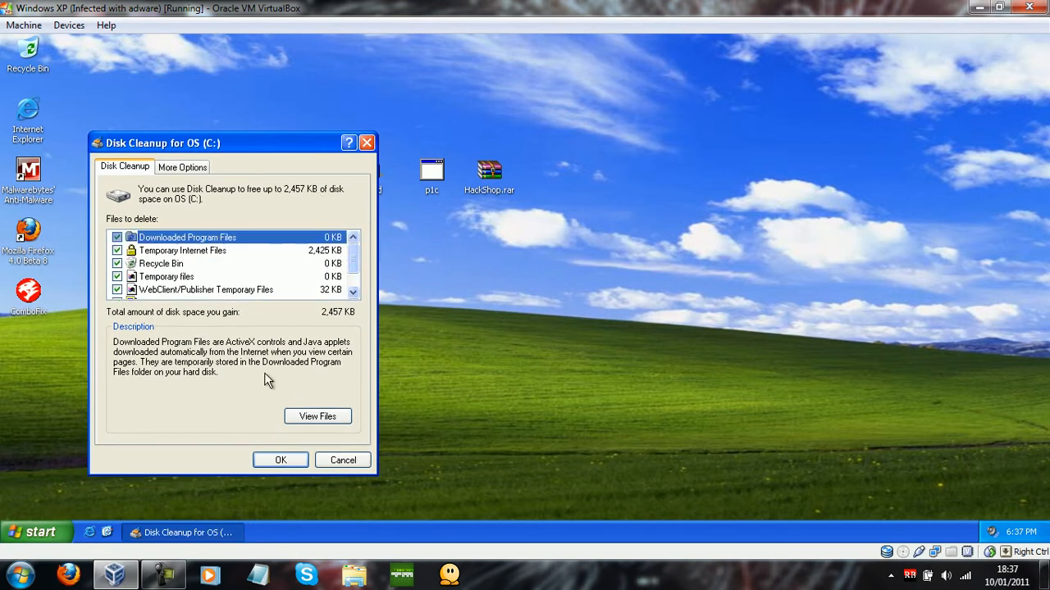
left_click(281, 460)
left_click(492, 328)
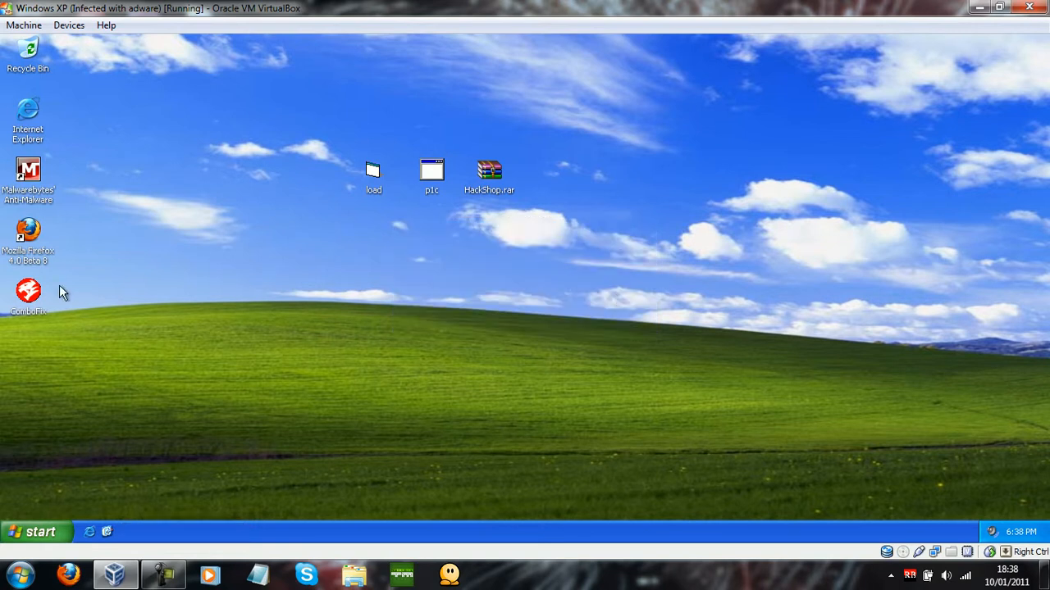
Check the file size of ComboFix in its properties and close the dialog without changes
right_click(30, 292)
left_click(103, 456)
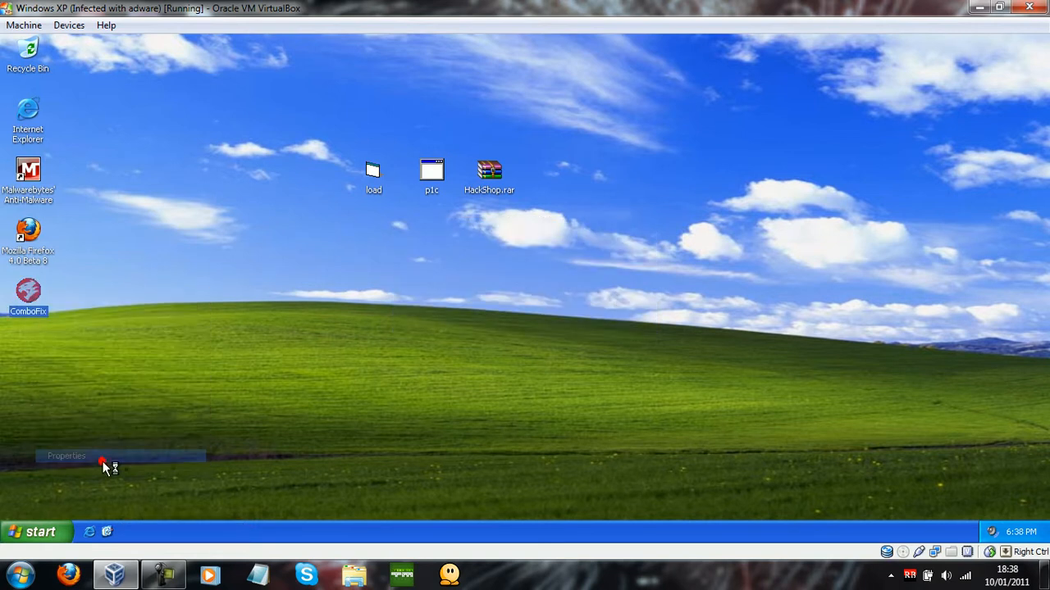
left_click_drag(99, 414, 140, 334)
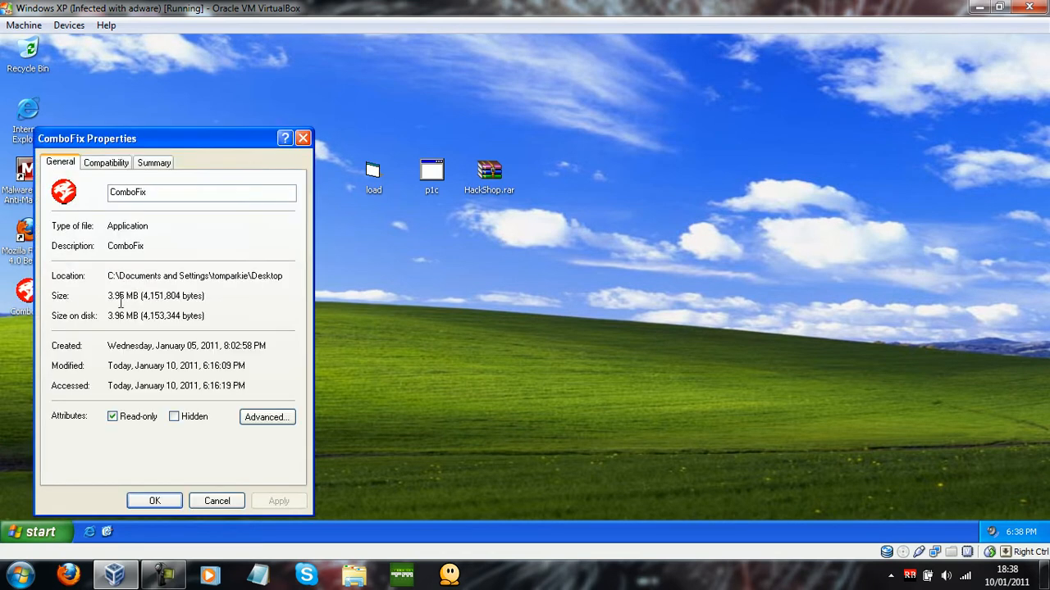
left_click_drag(221, 133, 286, 82)
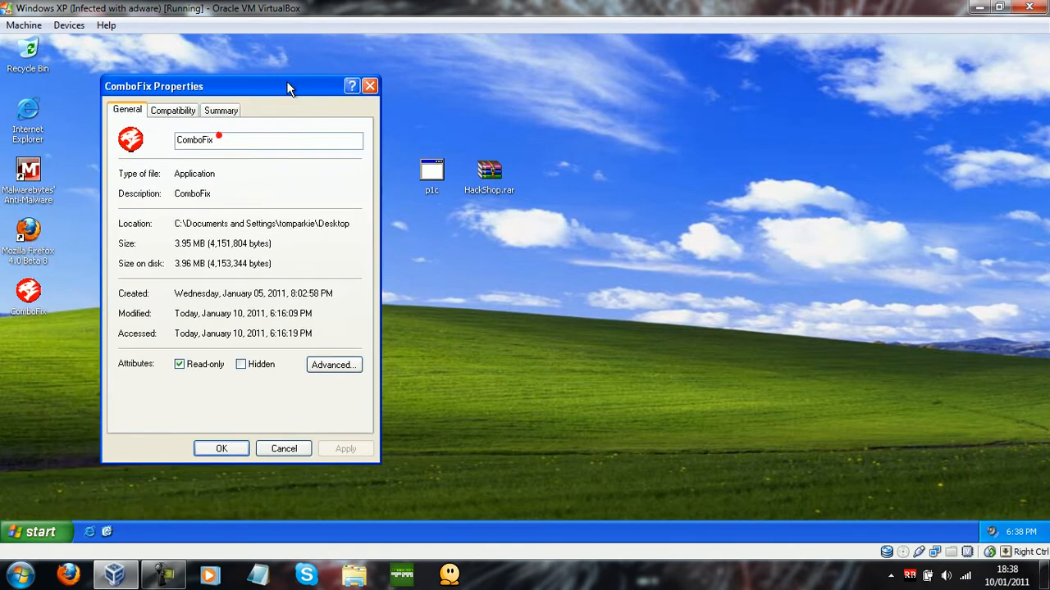
left_click_drag(218, 242, 188, 242)
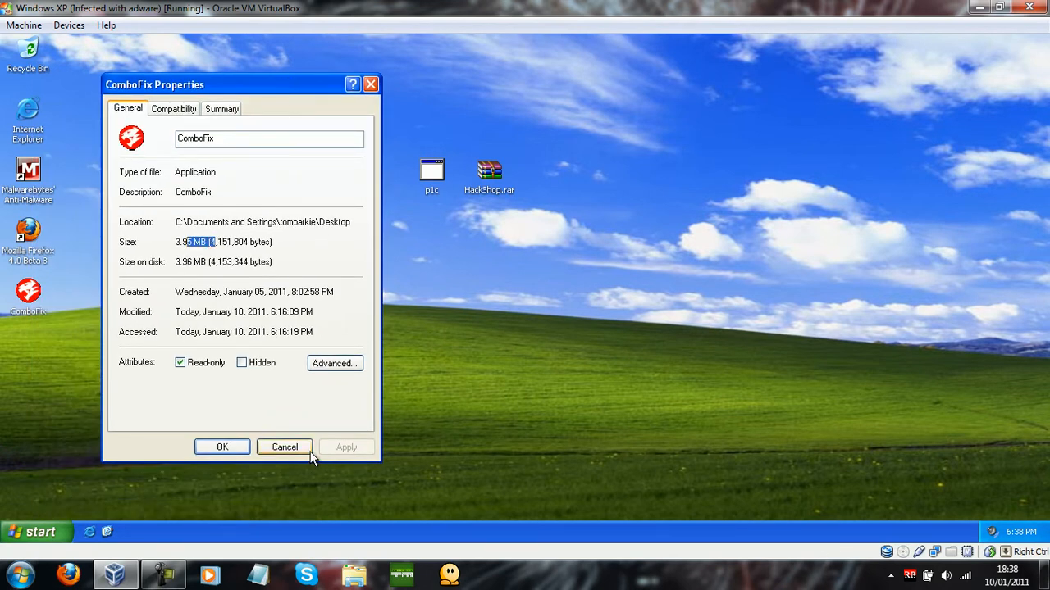
left_click(284, 447)
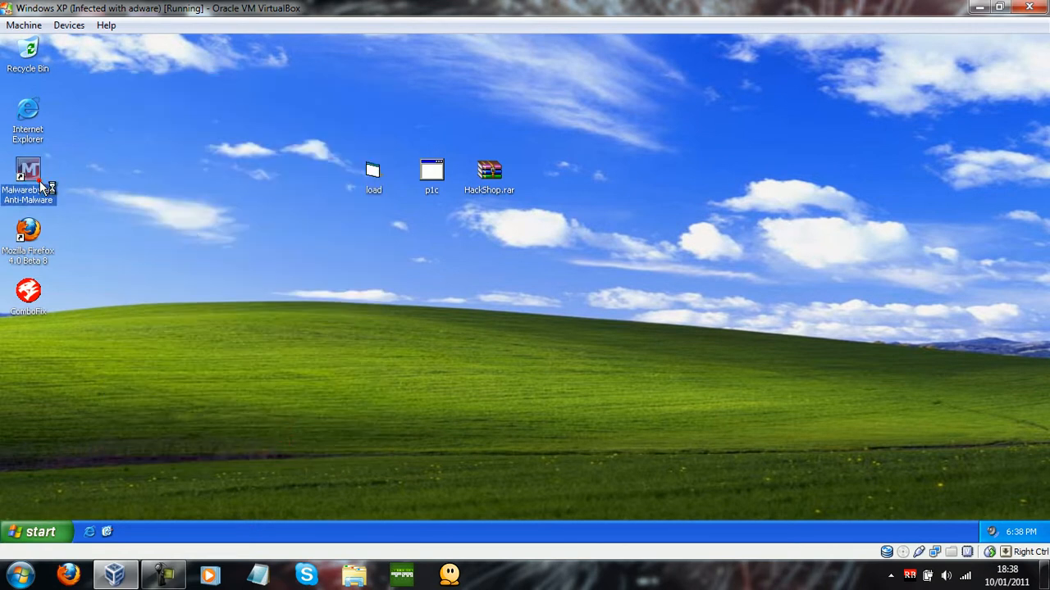
Remove the Internet Explorer icon from the desktop and accept the Malwarebytes' Anti-Malware database update
left_click(33, 129)
right_click(34, 130)
left_click(92, 169)
left_click(489, 352)
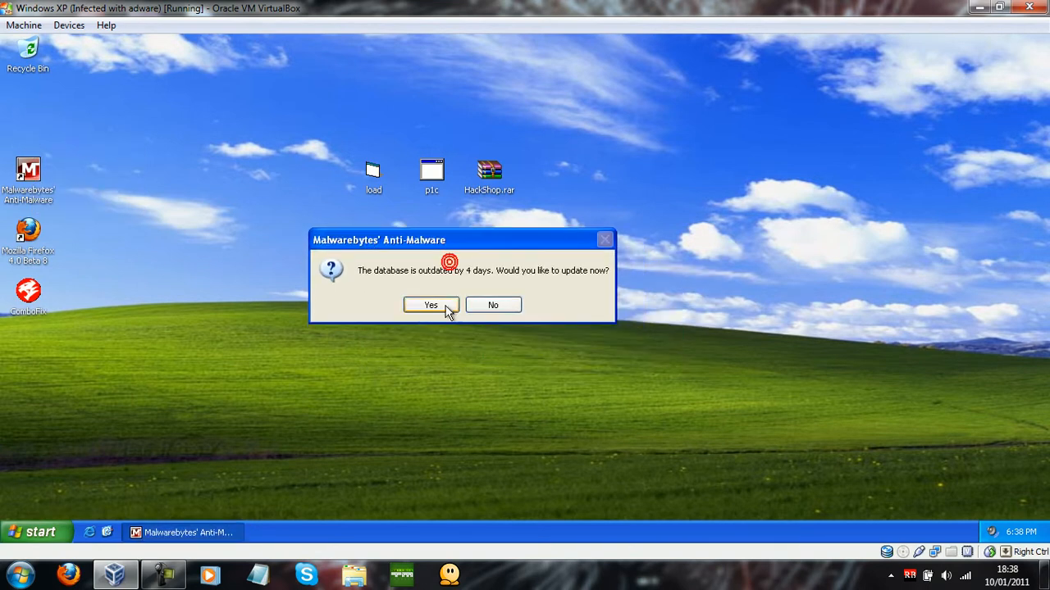
left_click(495, 329)
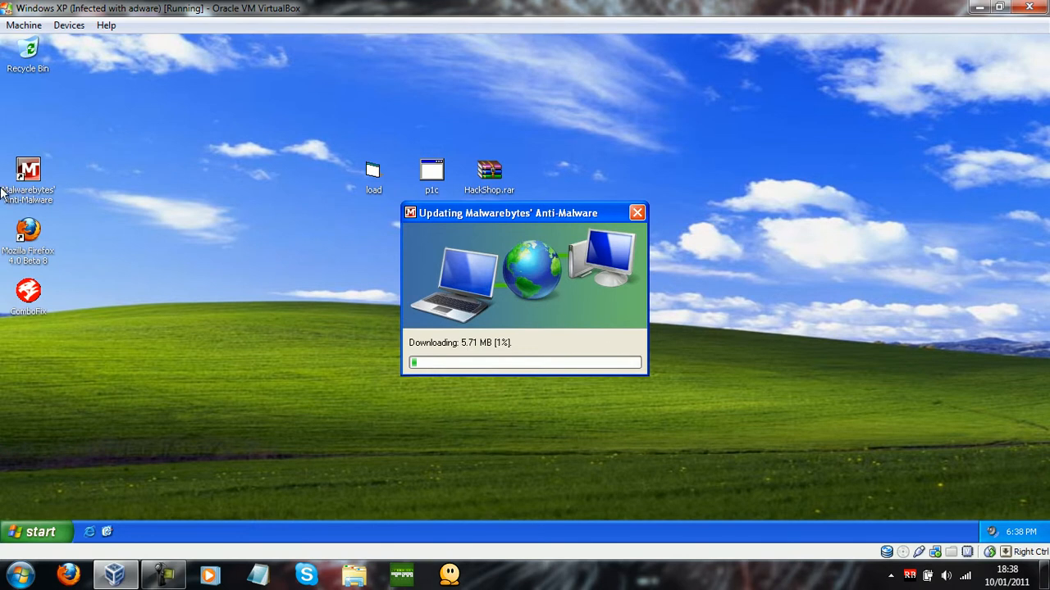
Shift the Malwarebytes, Mozilla Firefox and ComboFix desktop icons up to close the gap below the Recycle Bin
left_click_drag(28, 174, 28, 115)
left_click_drag(28, 233, 25, 174)
left_click_drag(34, 285, 34, 238)
left_click_drag(254, 233, 313, 310)
left_click(456, 210)
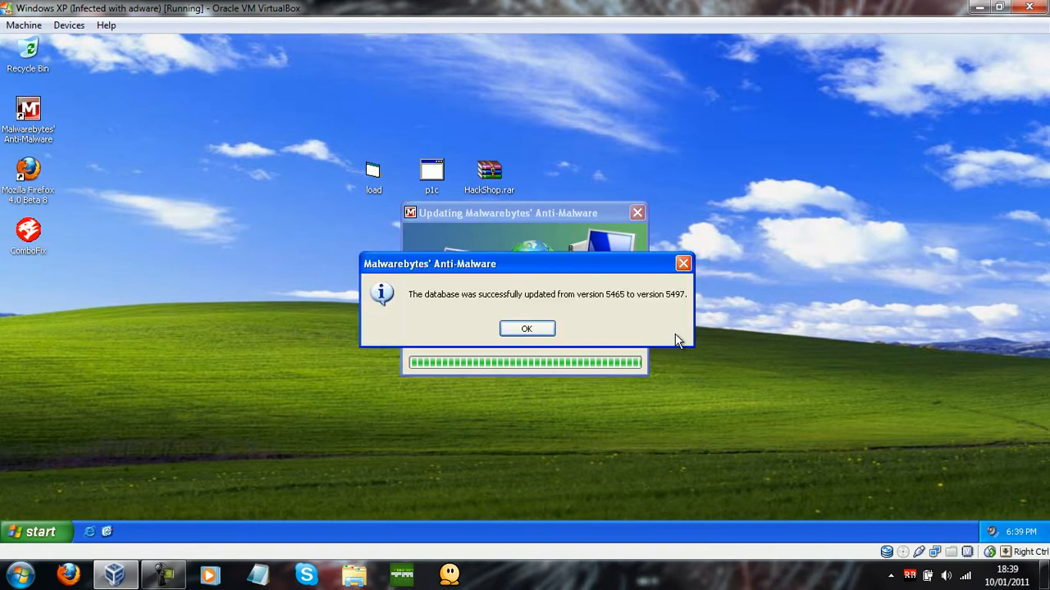
Acknowledge the completed database update and check once more for Malwarebytes updates
left_click(535, 335)
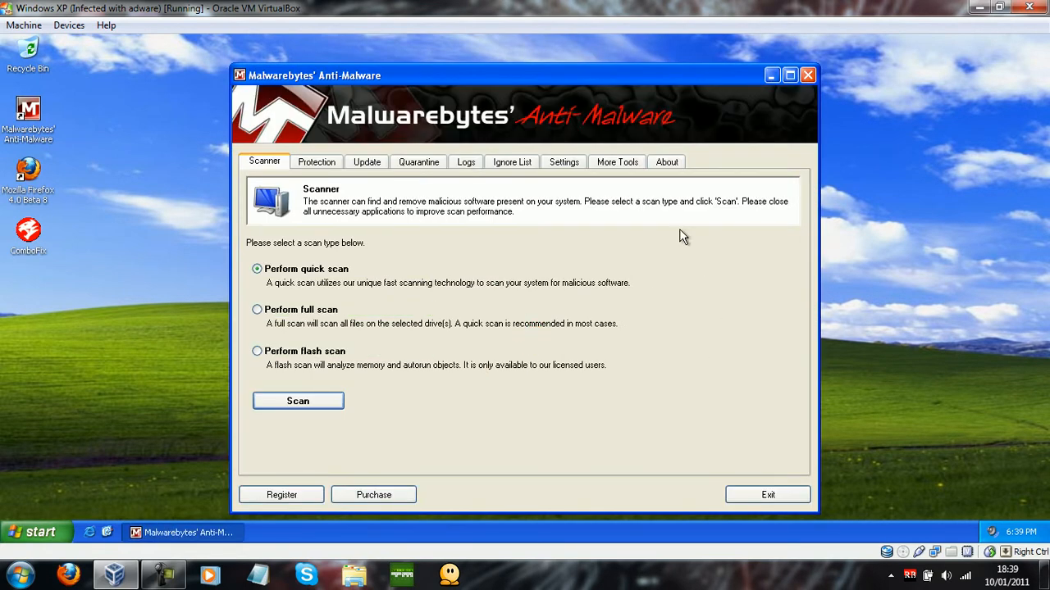
left_click(380, 165)
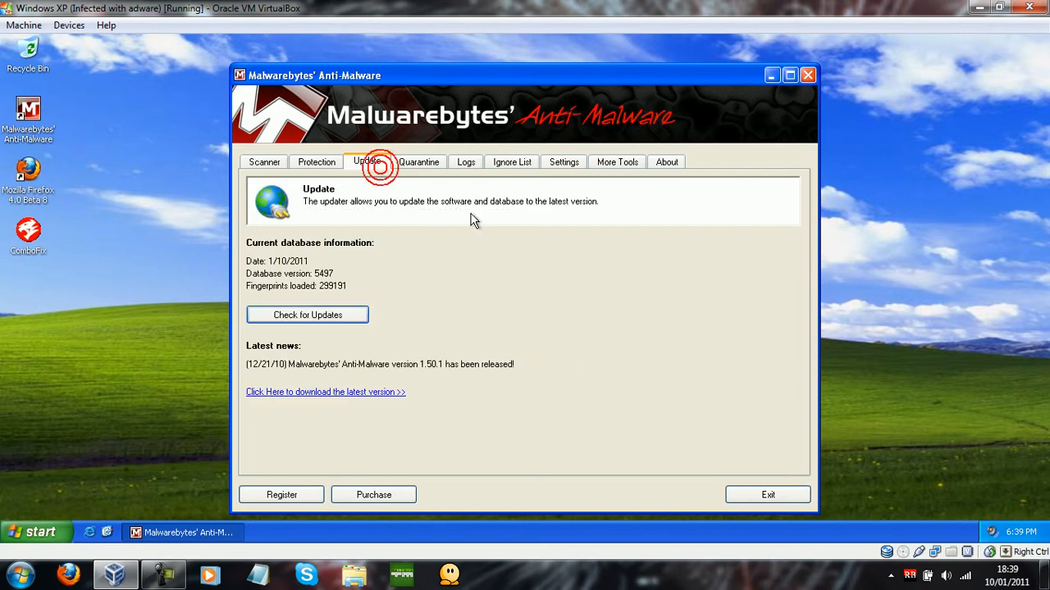
left_click(363, 314)
left_click(504, 331)
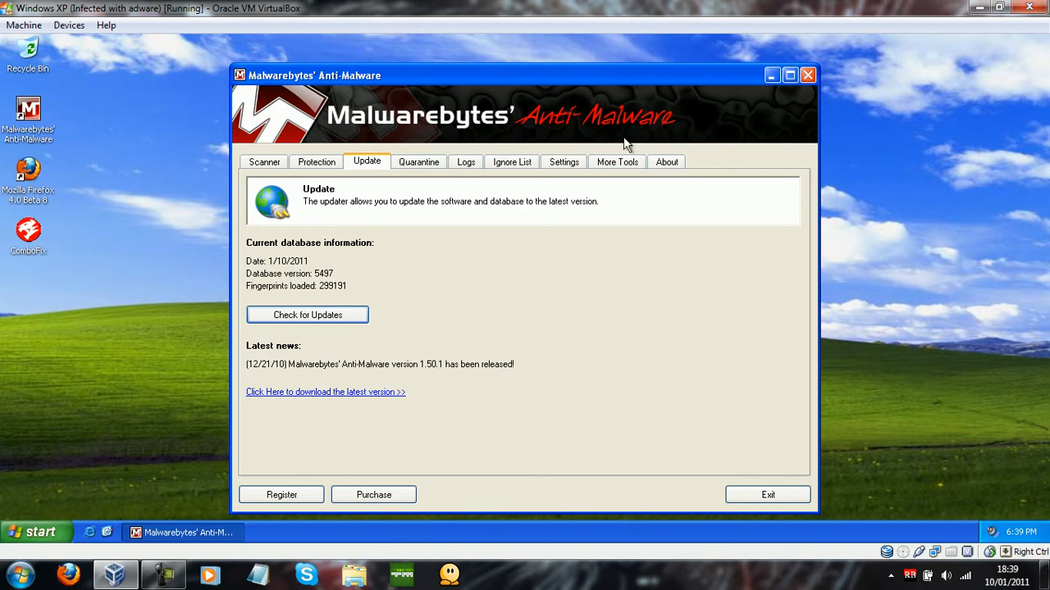
Run a quick scan of the system with Malwarebytes' Anti-Malware
left_click(264, 164)
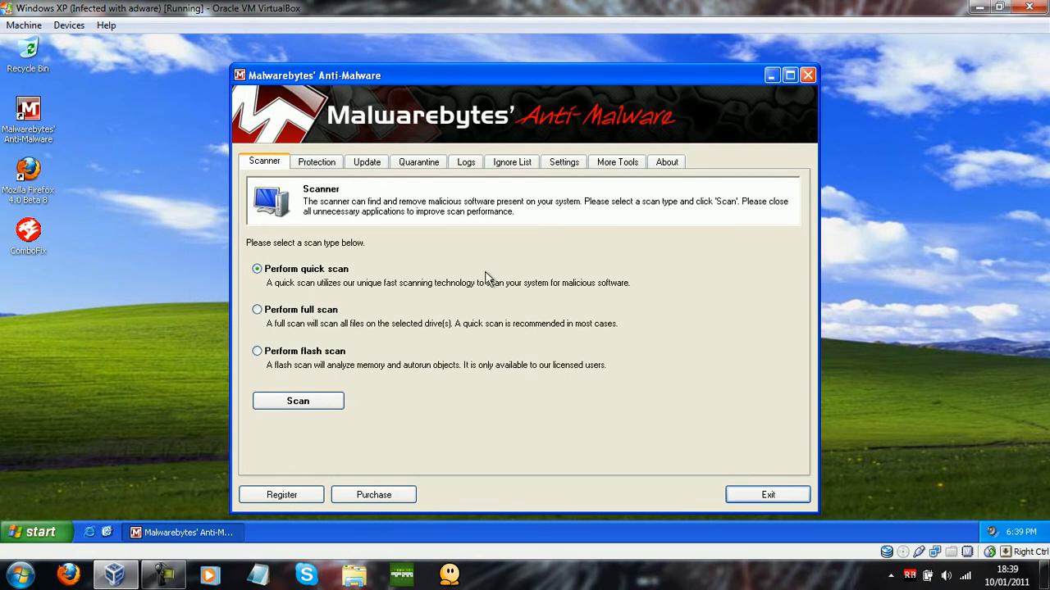
left_click(287, 274)
left_click(316, 401)
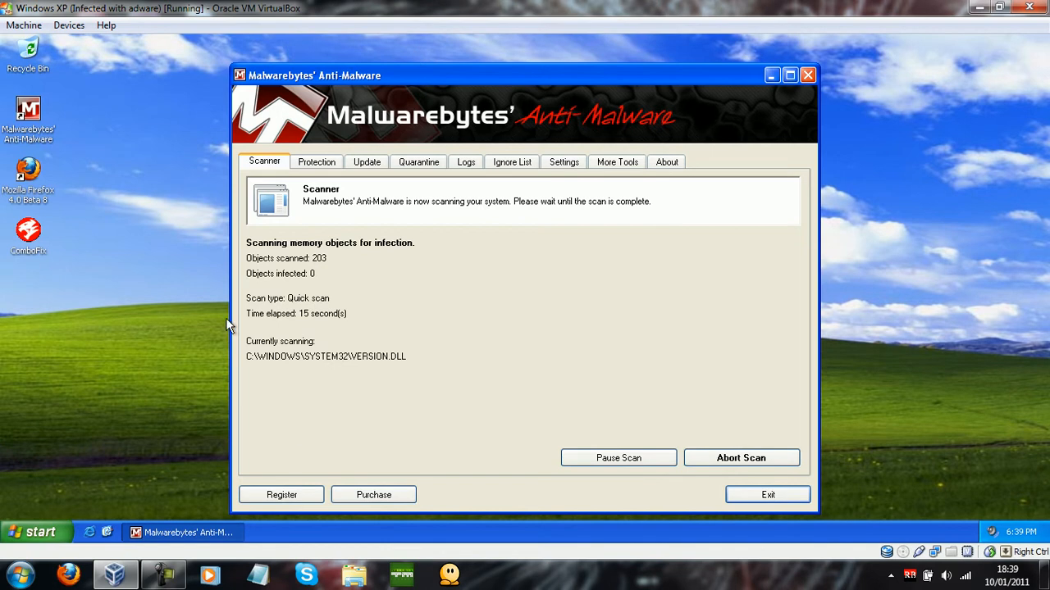
left_click(409, 570)
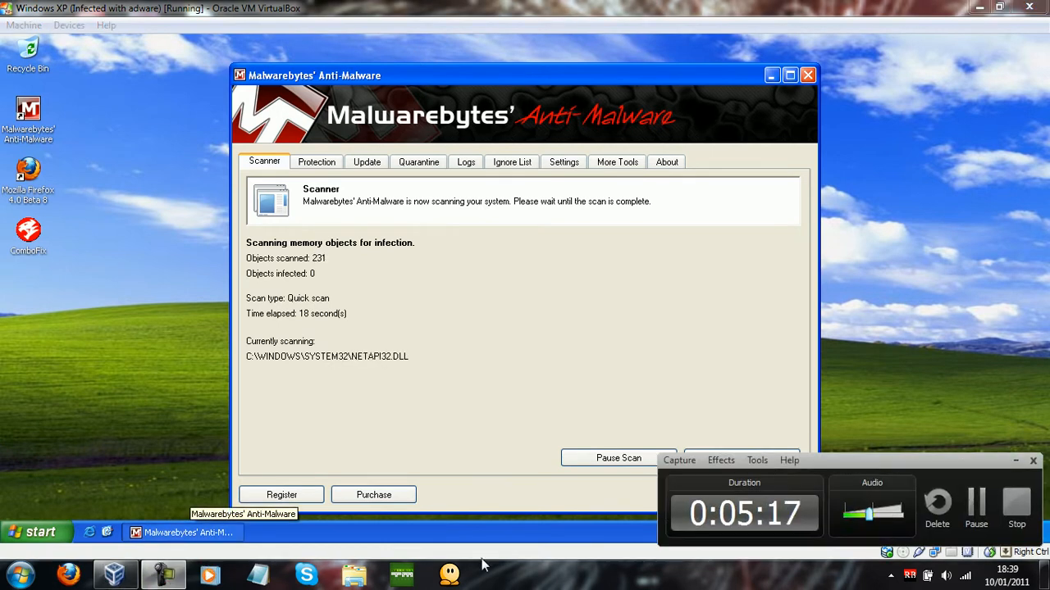
left_click(993, 502)
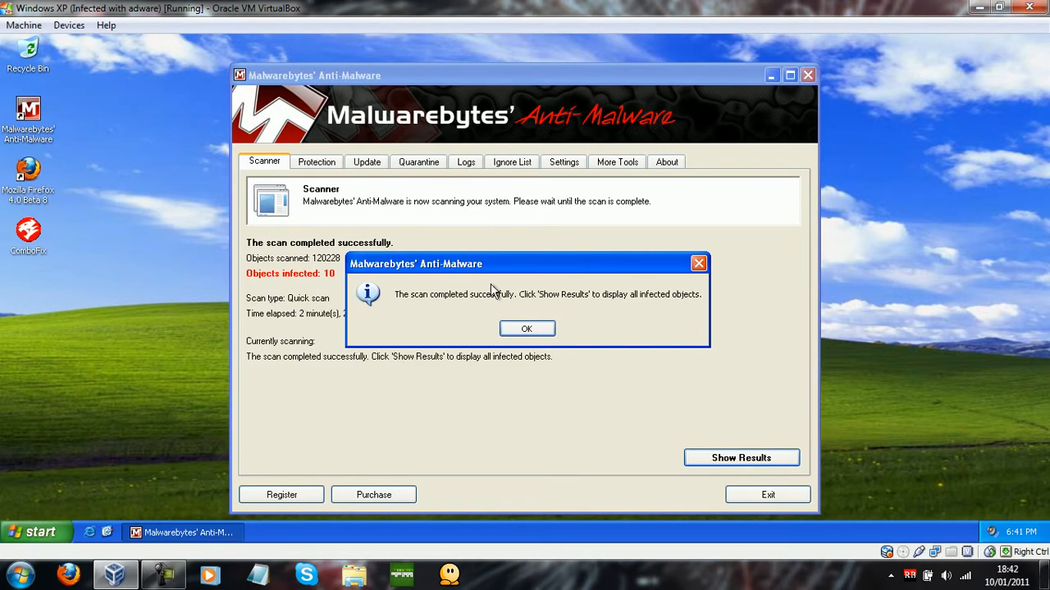
Acknowledge the scan's completion and show its results in the maximized Malwarebytes window
left_click(543, 328)
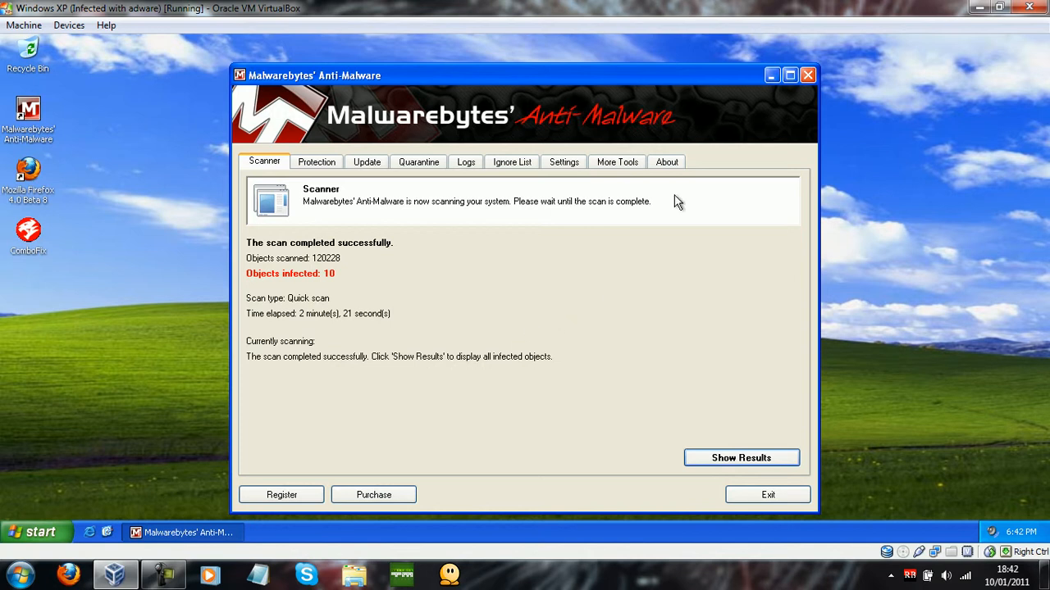
left_click(789, 81)
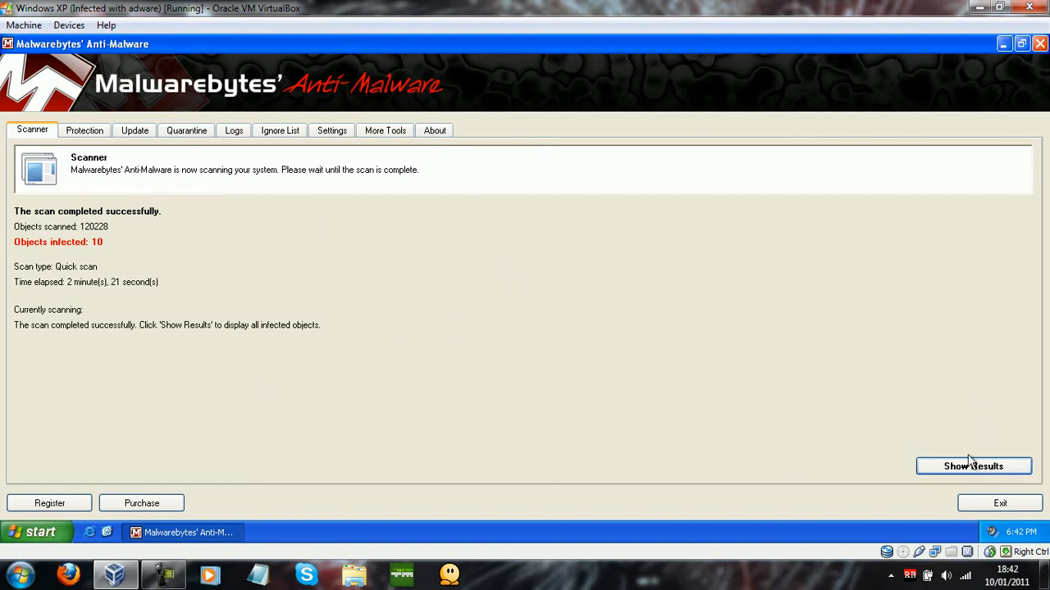
left_click(1005, 470)
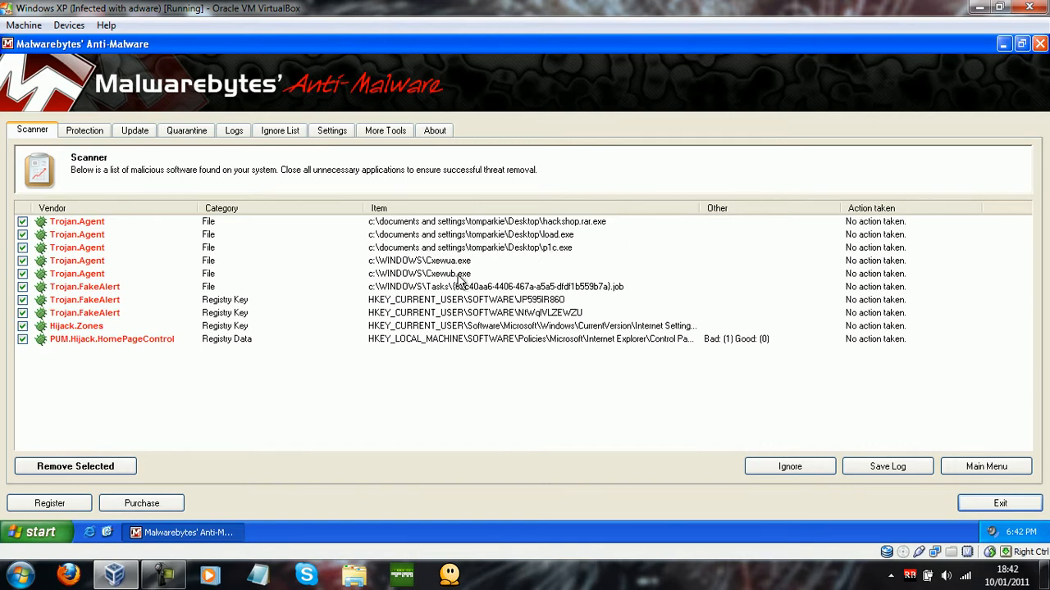
Examine the Trojan.Agent and Trojan.FakeAlert detections and widen the Item column to read the full registry paths
left_click(410, 261)
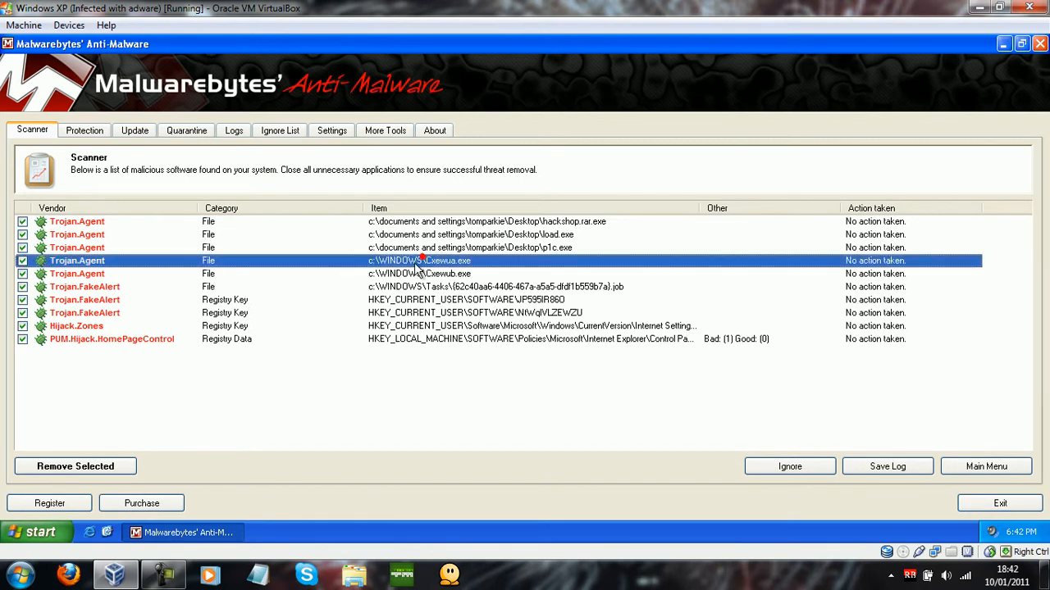
left_click(416, 274)
left_click(424, 262)
left_click(274, 300)
left_click(268, 289)
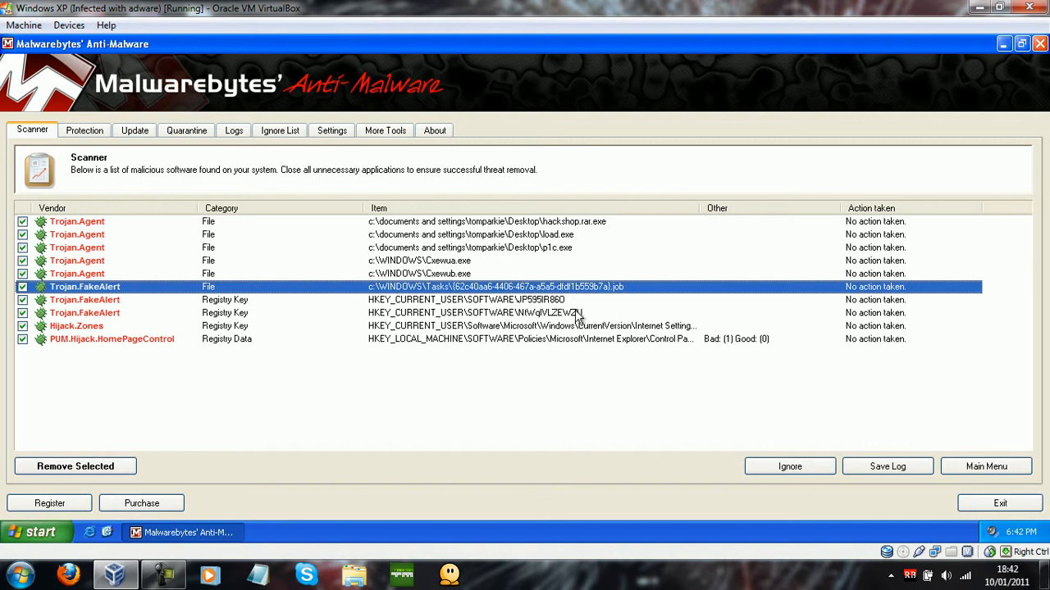
left_click_drag(698, 206, 829, 206)
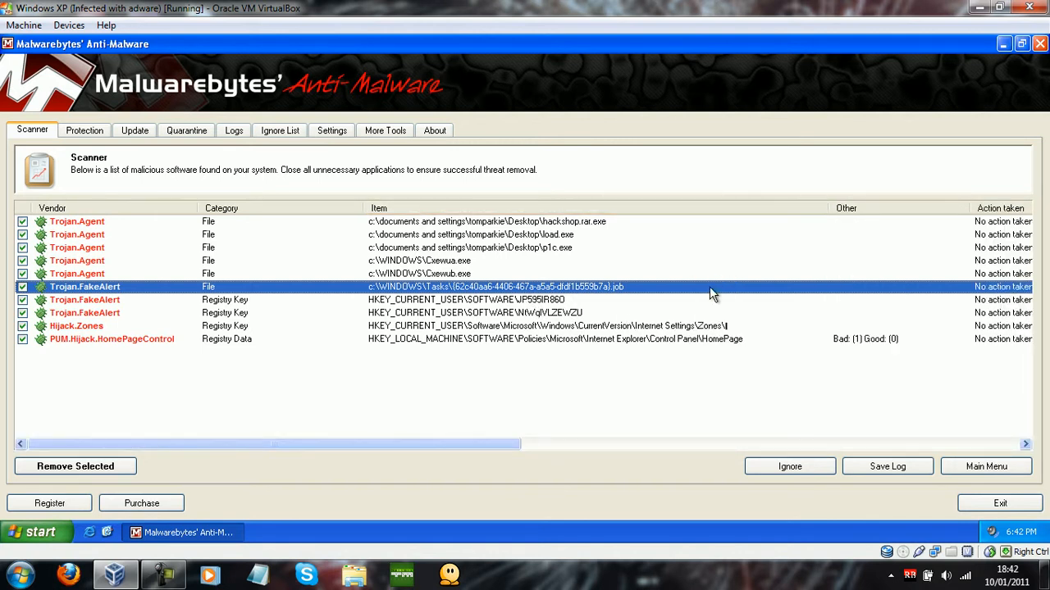
Launch Internet Explorer, maximize its window and look over the start page that loads
left_click(93, 529)
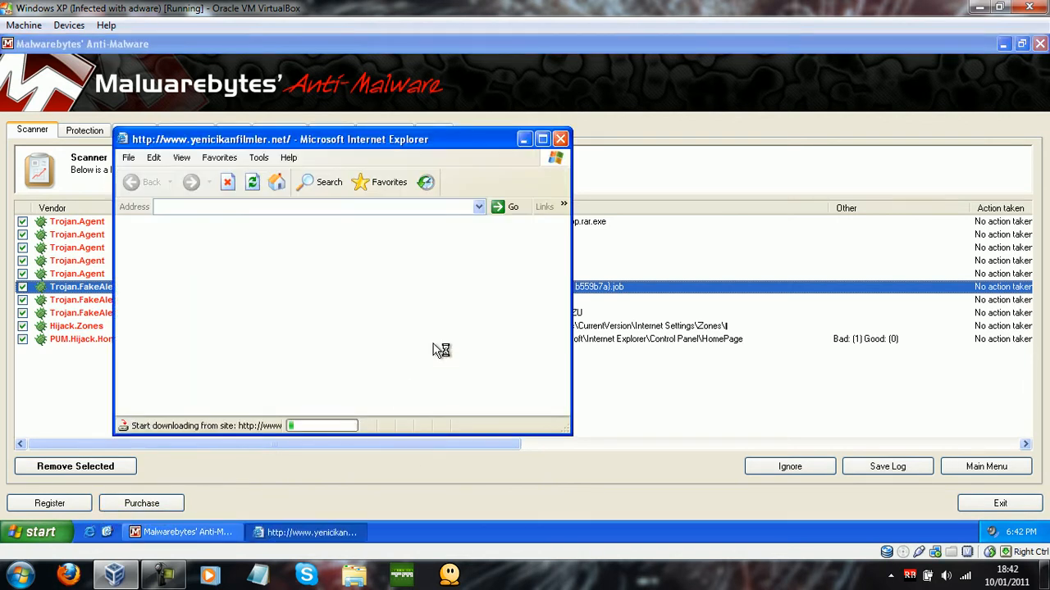
left_click(542, 139)
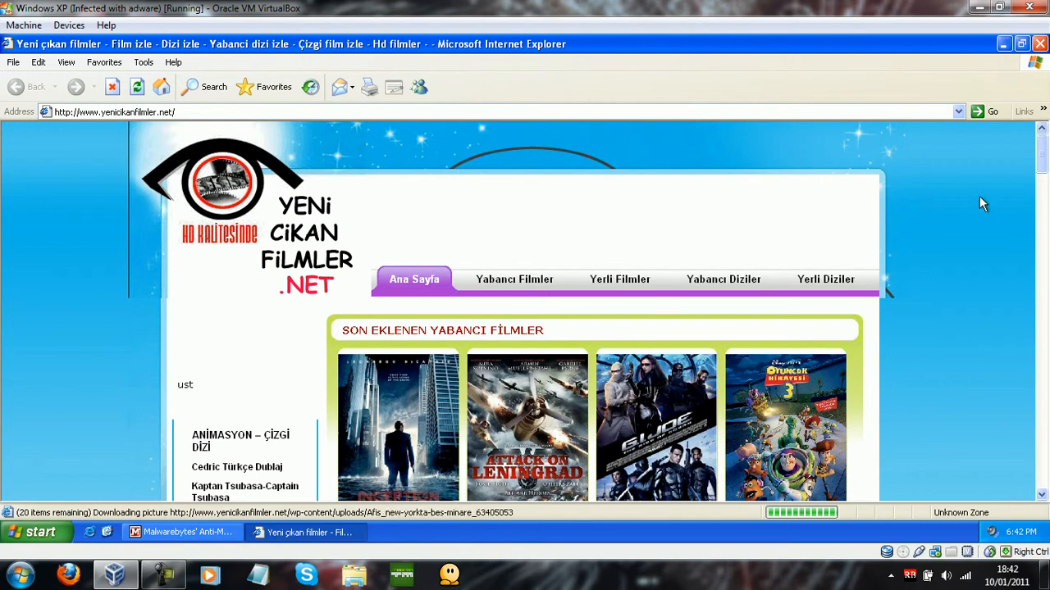
scroll(1040, 147, "down", 3)
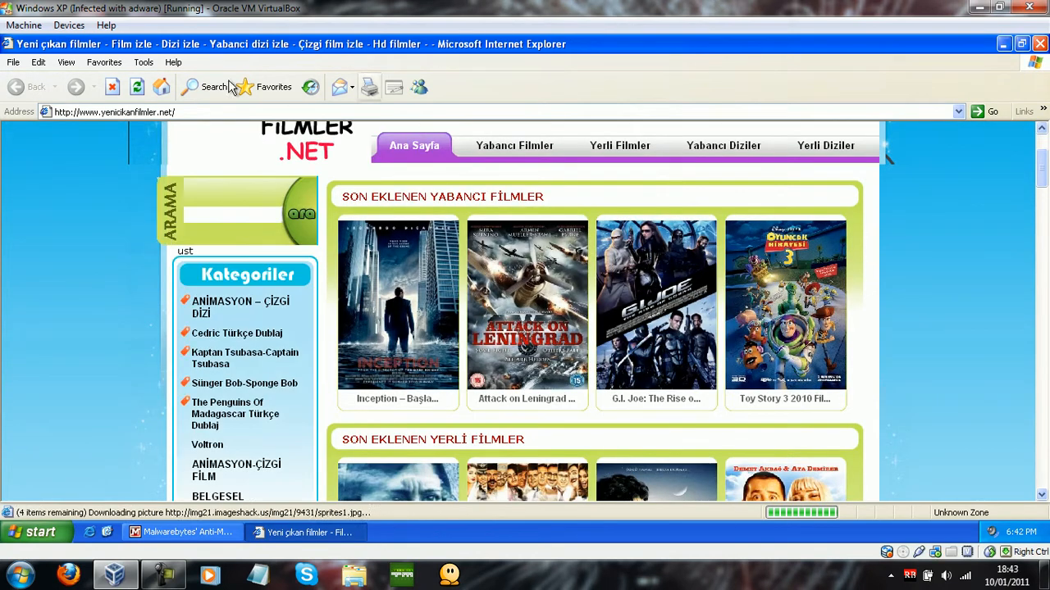
Inspect the home page setting in Internet Options, cancel the dialog, look further down the page and close the browser
left_click(144, 63)
left_click(170, 197)
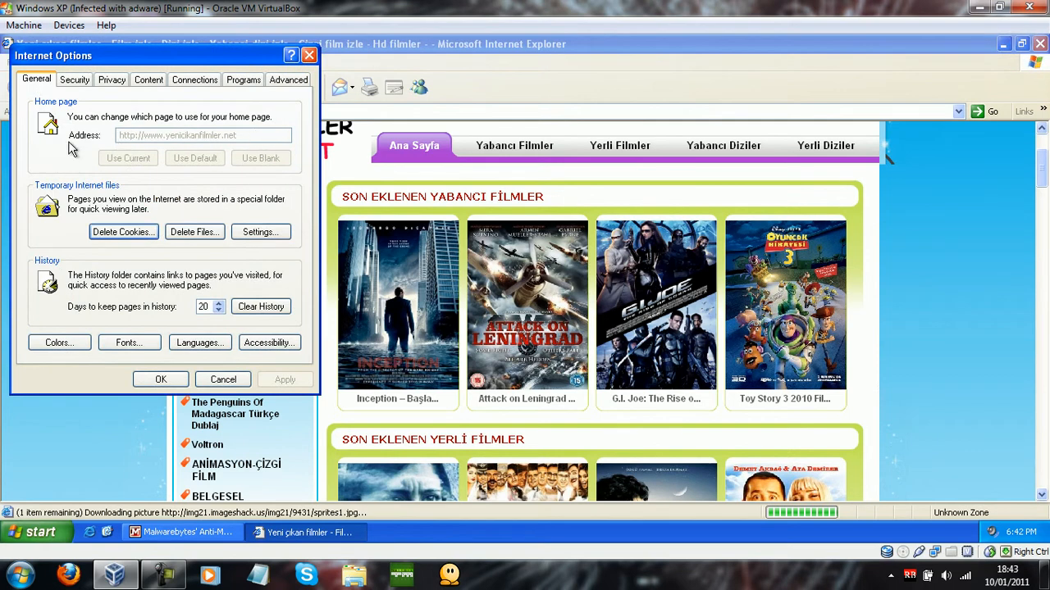
left_click(218, 384)
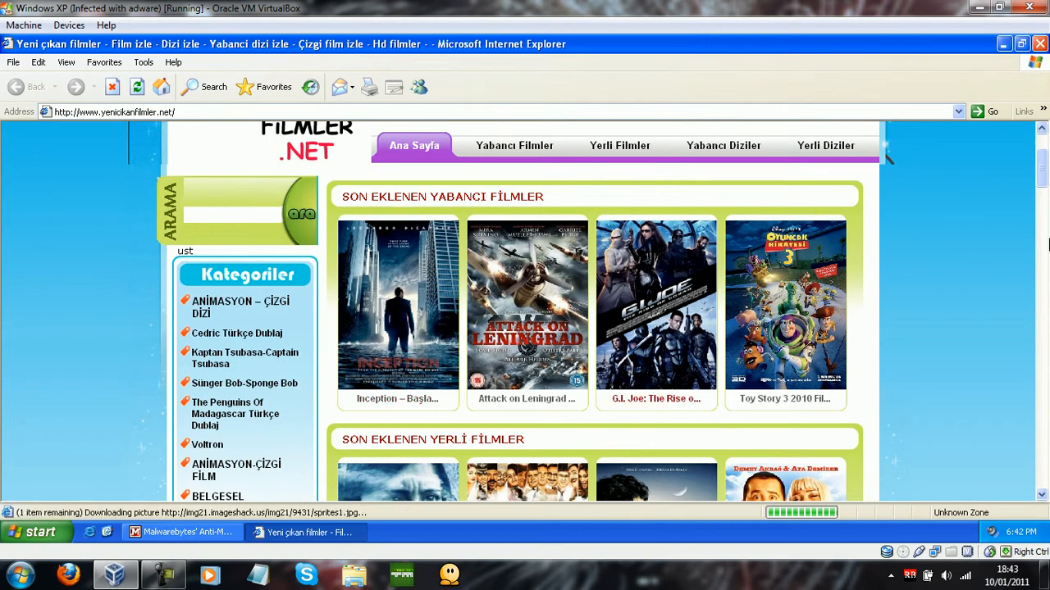
scroll(1042, 178, "down", 1)
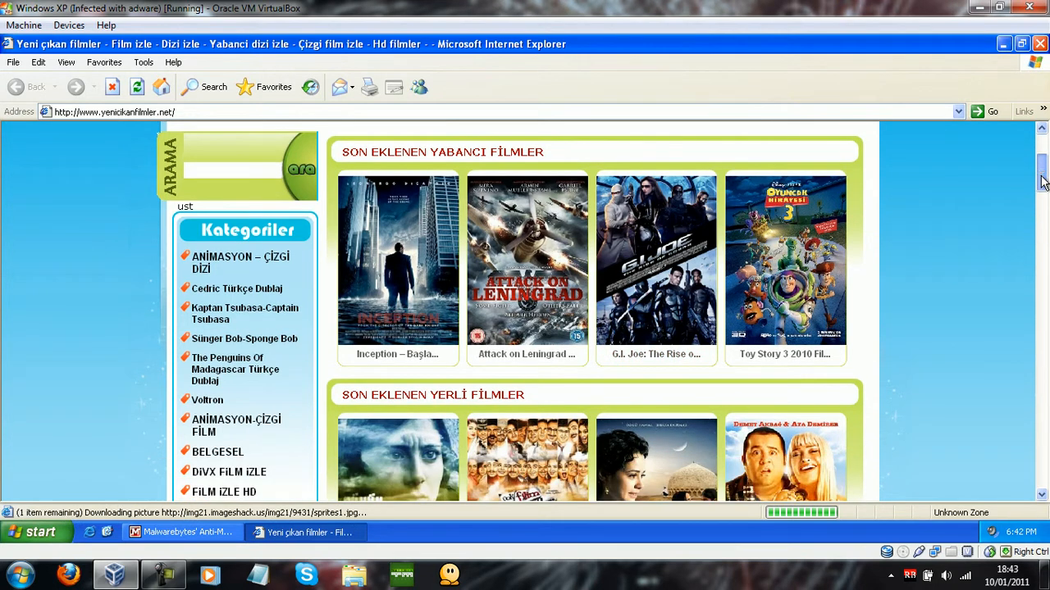
scroll(1041, 179, "down", 10)
left_click(1039, 43)
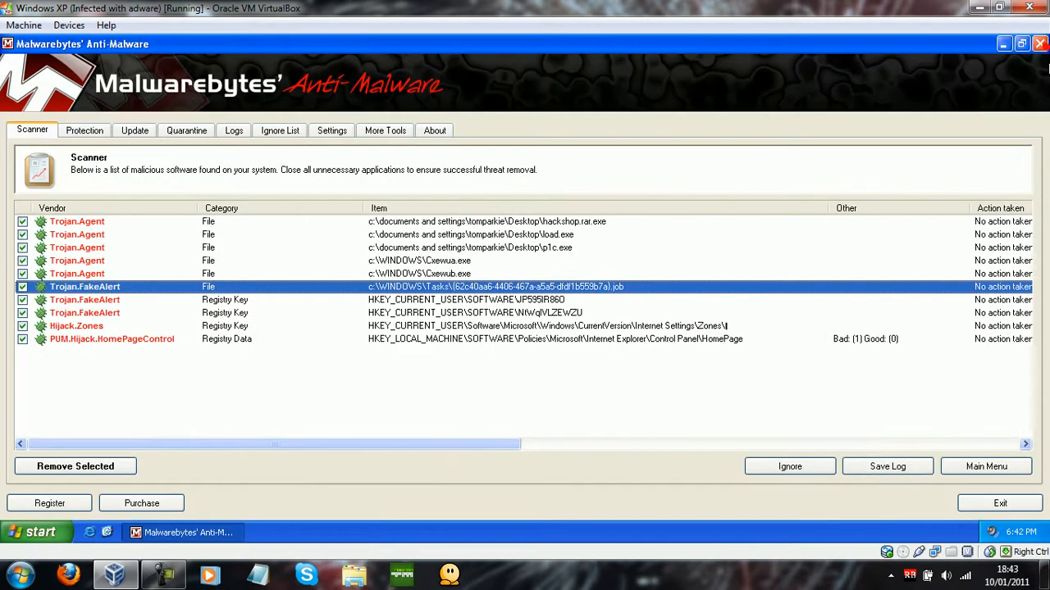
Review the PUM.Hijack.HomePageControl and Hijack.Zones detections and inspect the Trusted sites list in Internet Explorer's security options
left_click(695, 339)
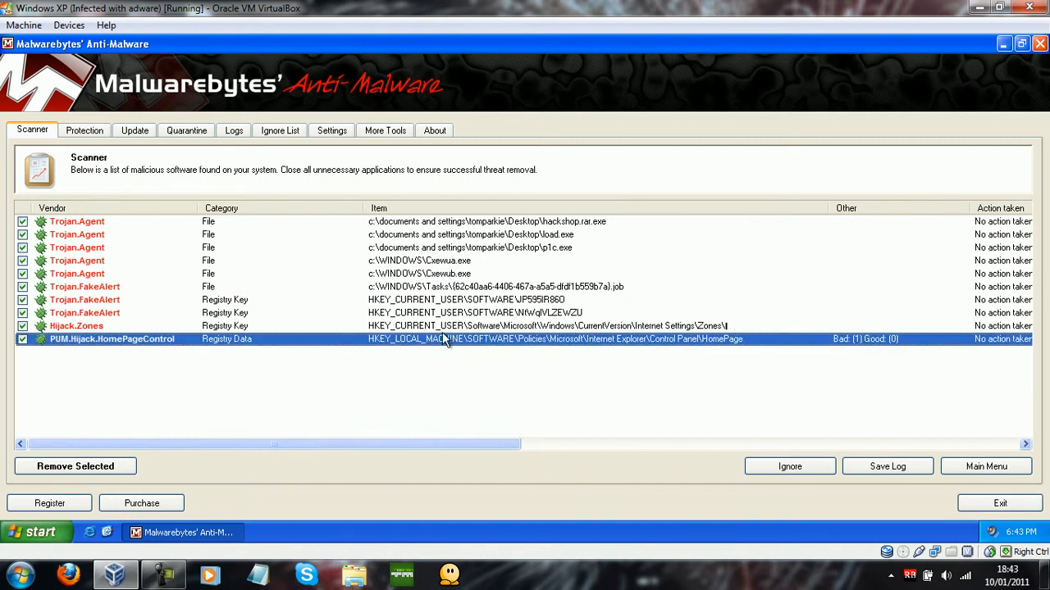
left_click(141, 327)
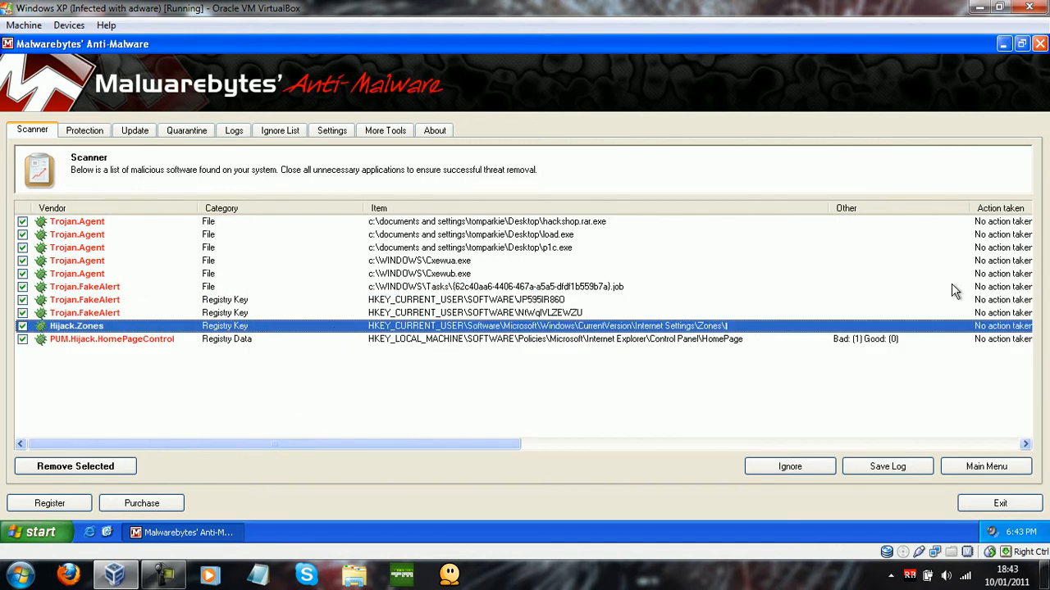
left_click(90, 532)
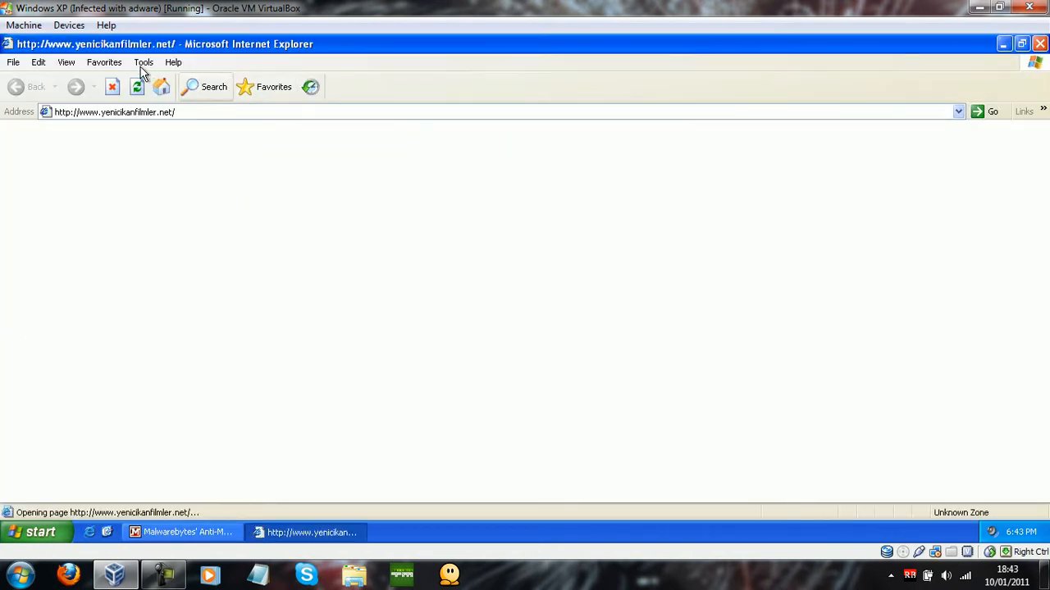
left_click(143, 63)
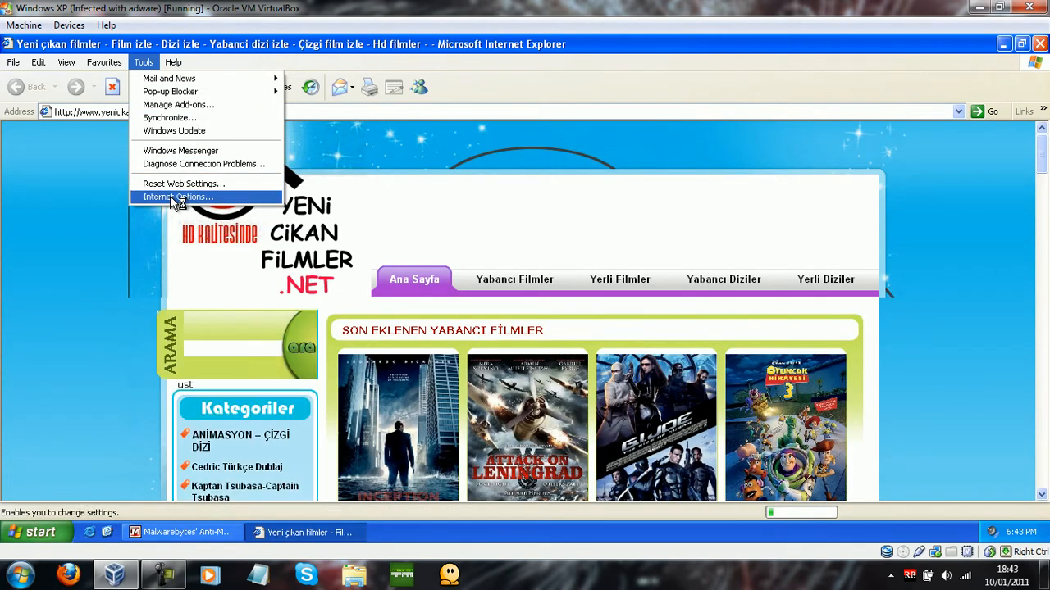
left_click(170, 197)
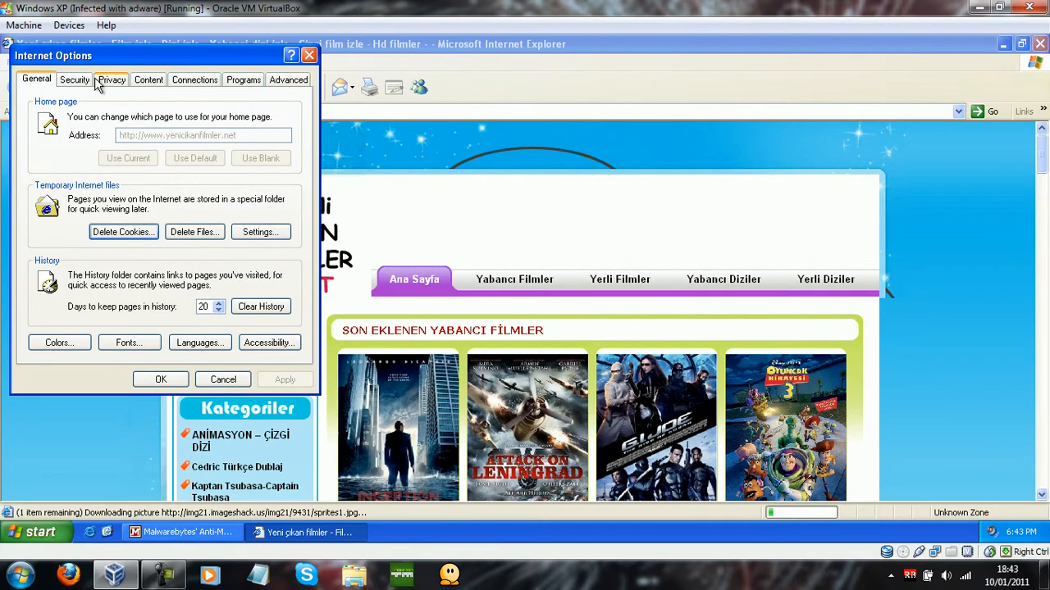
left_click(102, 80)
left_click(85, 80)
left_click(163, 137)
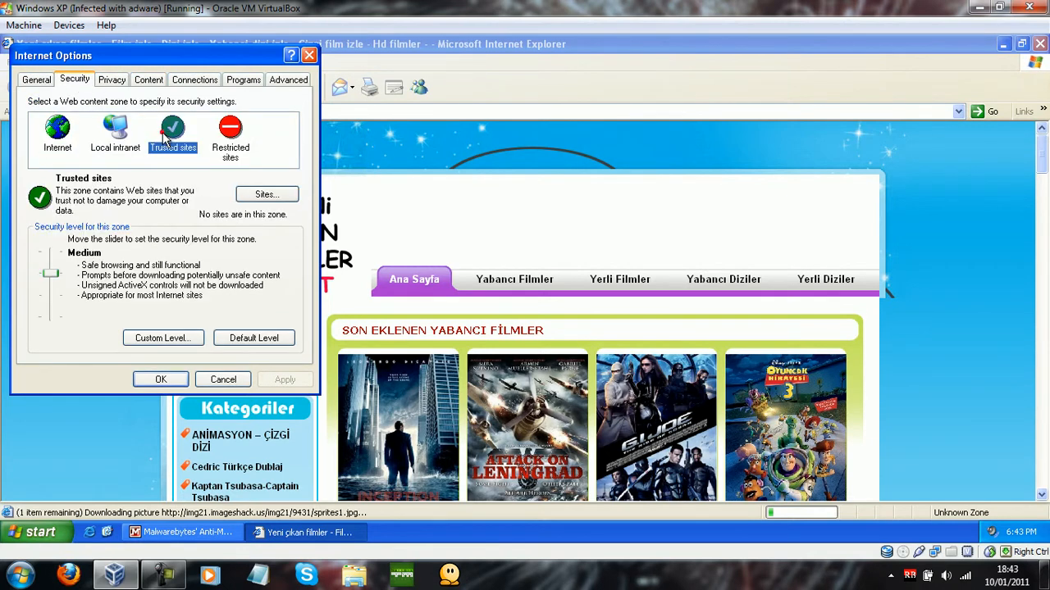
left_click(248, 203)
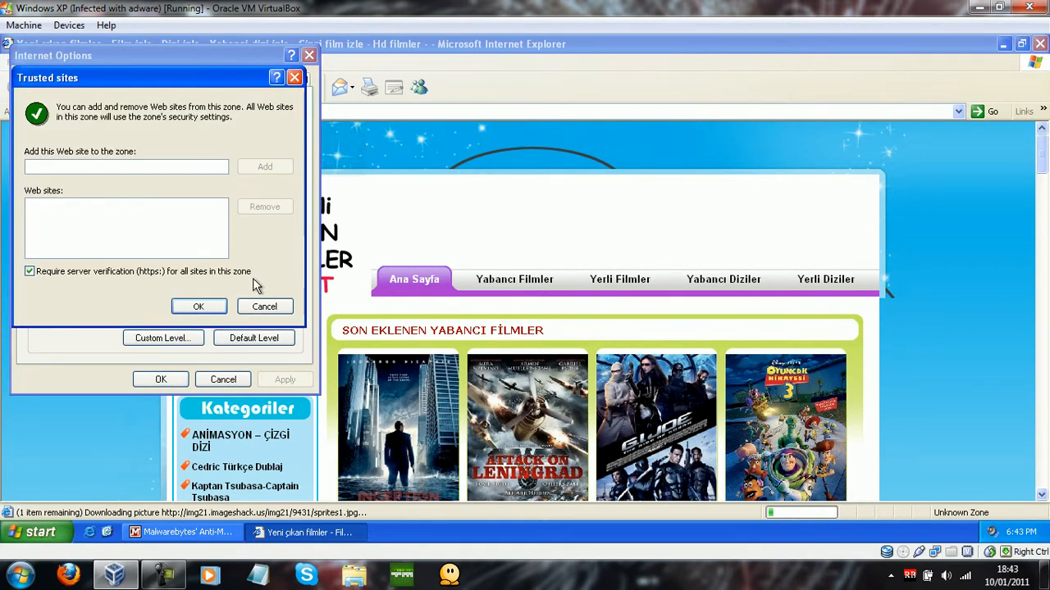
Inspect the Restricted sites list and the Trusted sites zone, then cancel the Internet Options dialog and close the browser
left_click(262, 307)
left_click(231, 141)
left_click(248, 193)
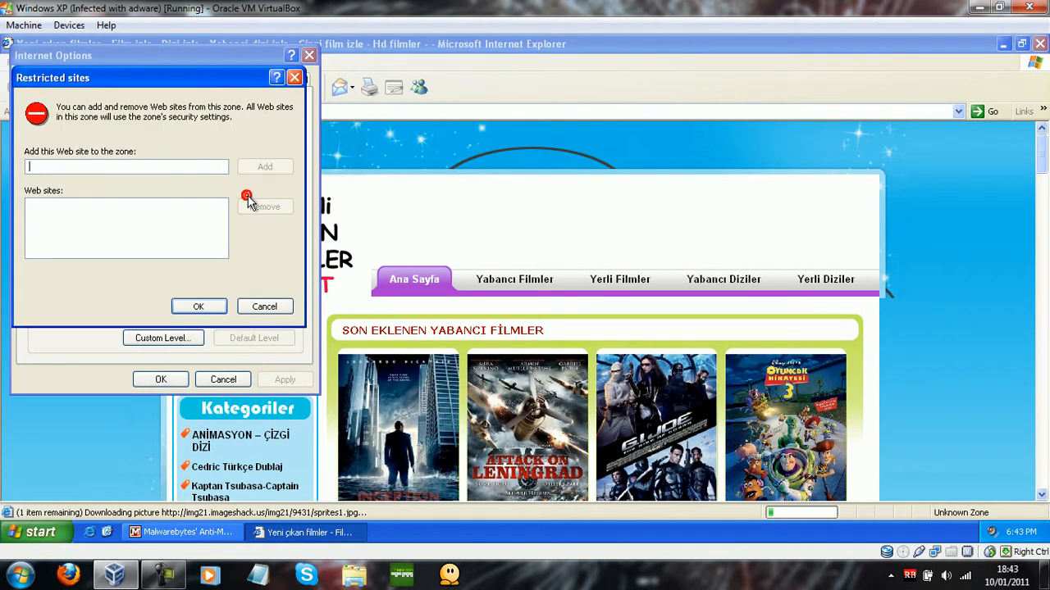
left_click(263, 303)
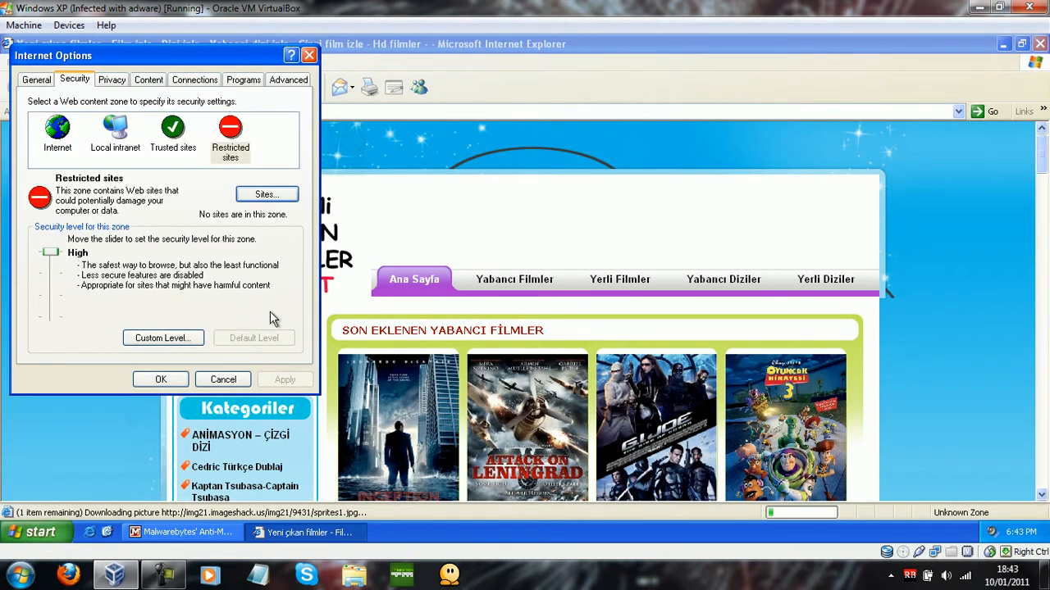
left_click(182, 146)
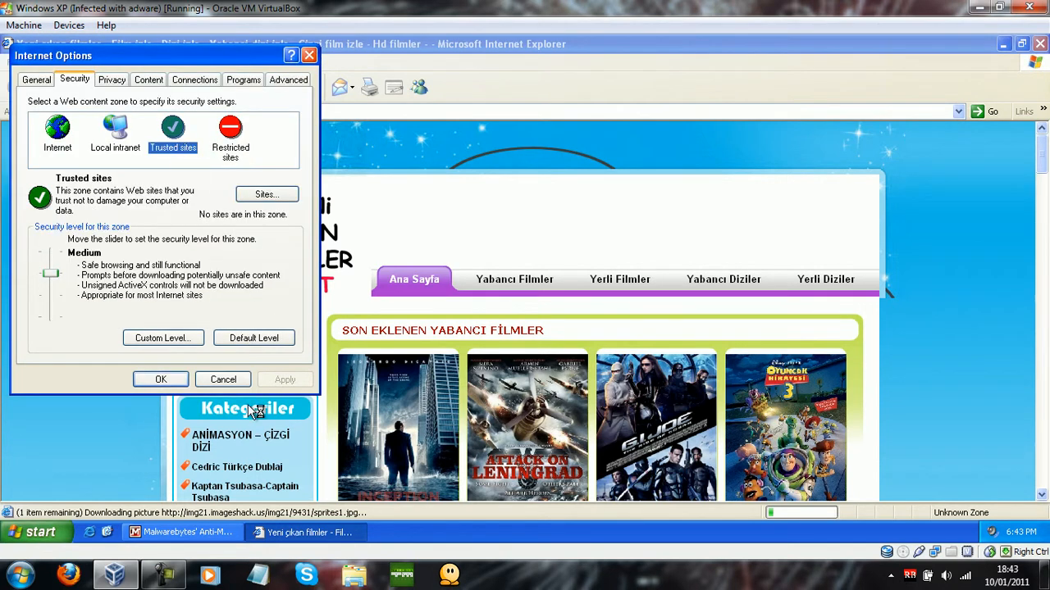
left_click(223, 378)
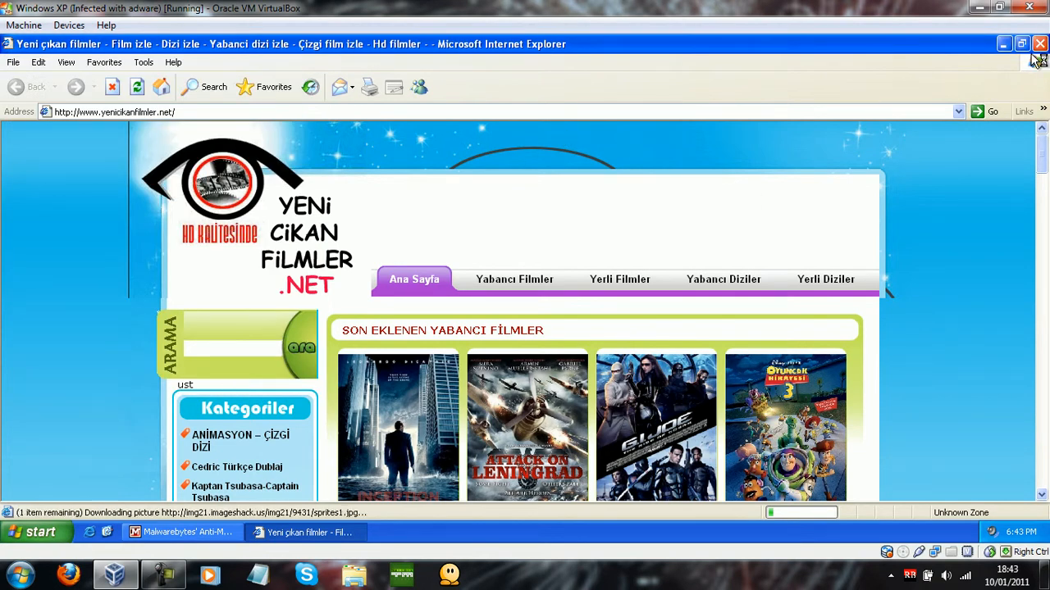
left_click(1039, 43)
Remove all the checked Malwarebytes detections, close the removal log and restart the computer to complete the removal
left_click(771, 341)
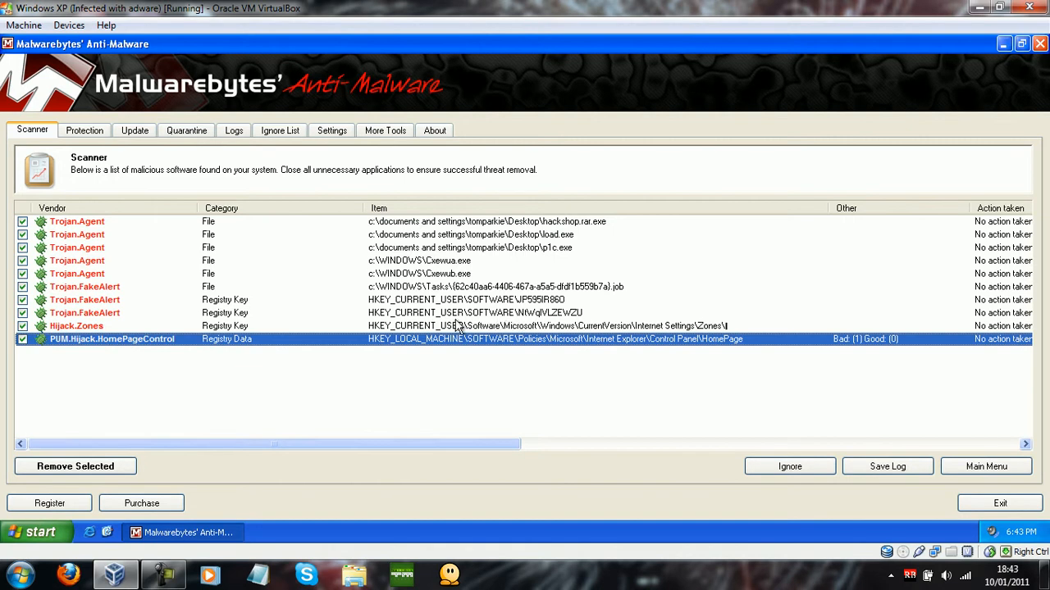
left_click(92, 468)
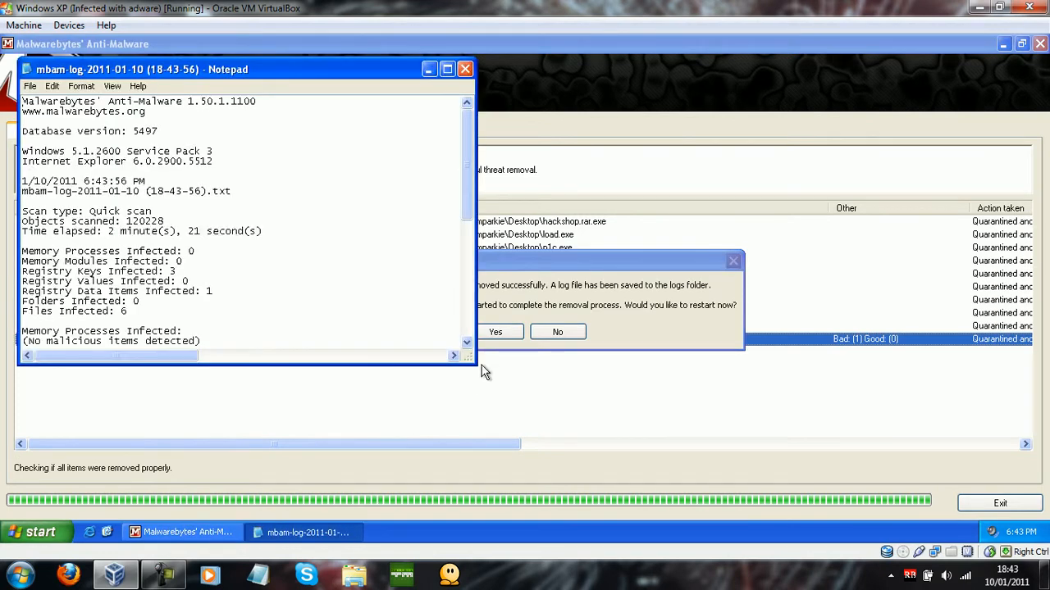
left_click(465, 70)
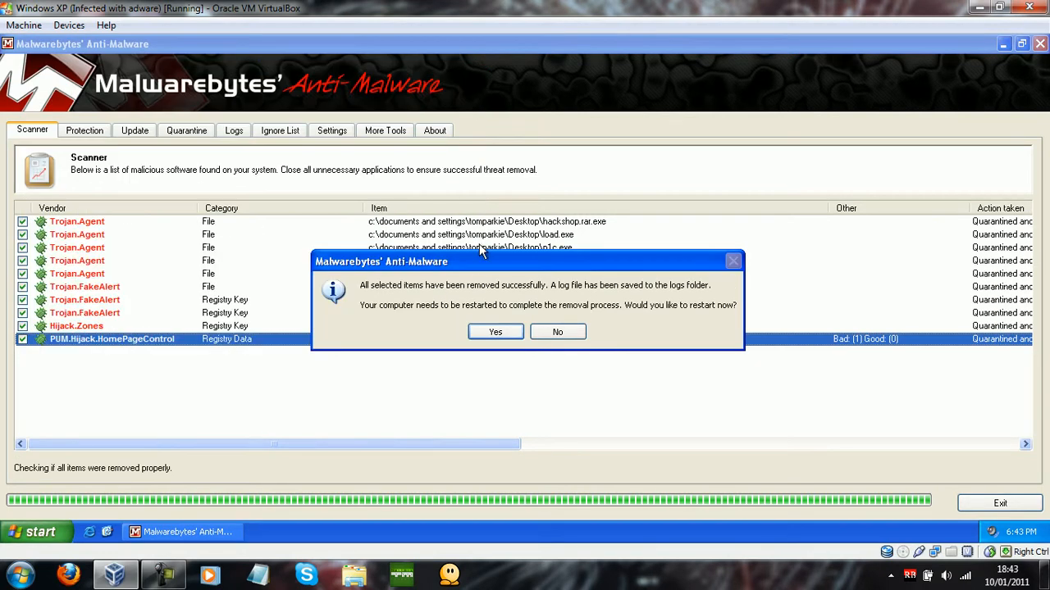
left_click(483, 332)
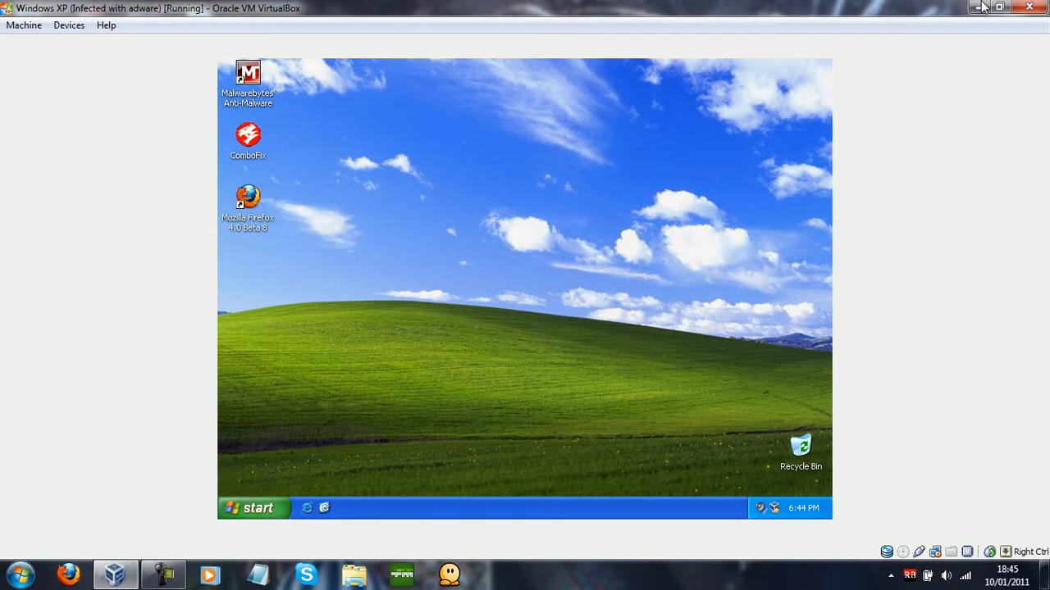
Move the Recycle Bin icon back to the lower-right corner of the desktop
left_click_drag(768, 3, 674, 1)
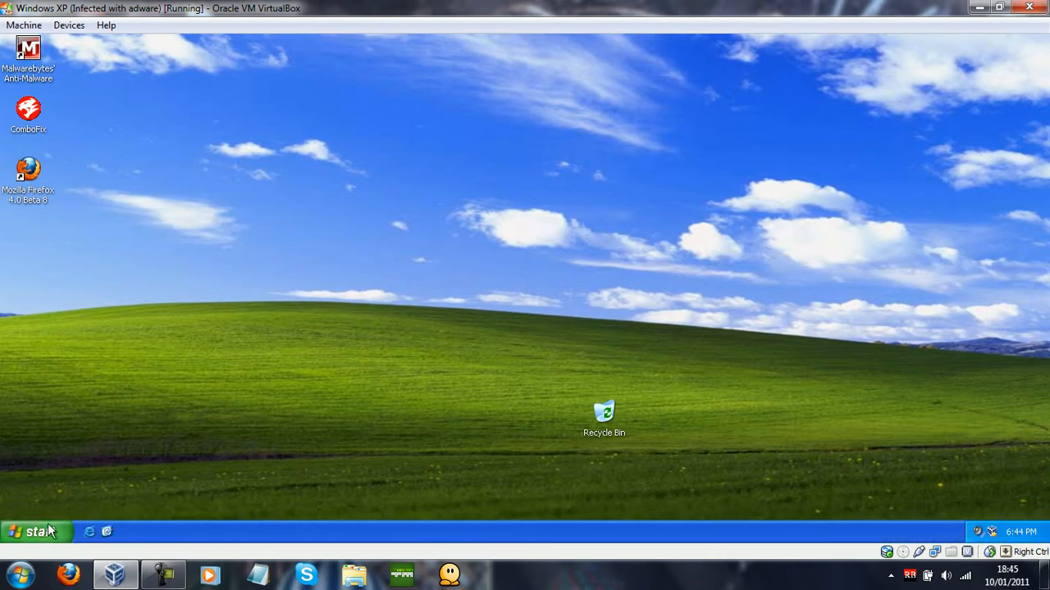
left_click_drag(608, 416, 1005, 474)
left_click(688, 436)
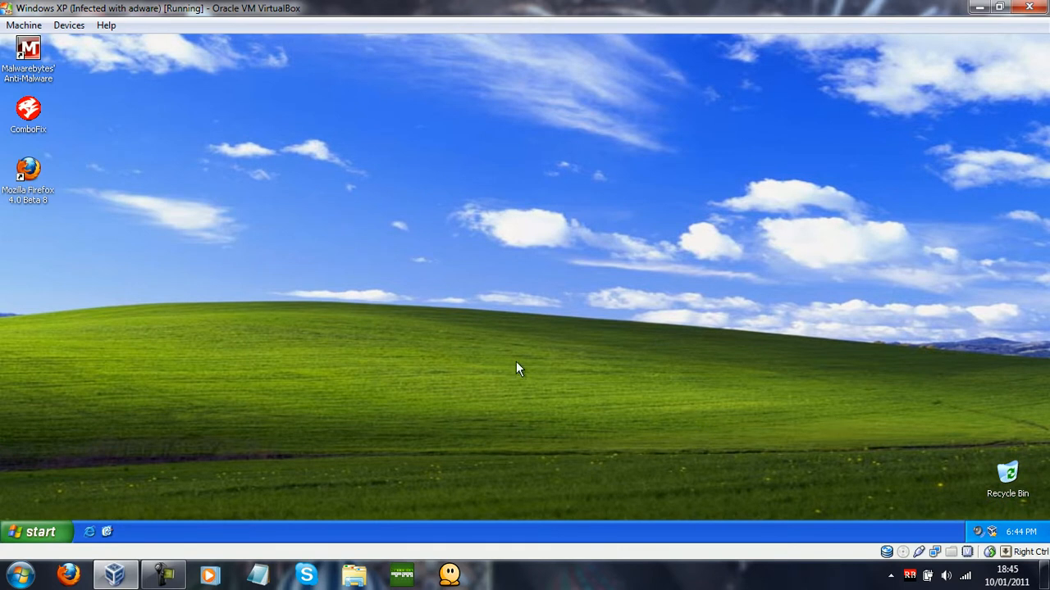
Review the running processes in Task Manager, sorted by CPU usage and by image name, and close it
right_click(136, 527)
left_click(202, 488)
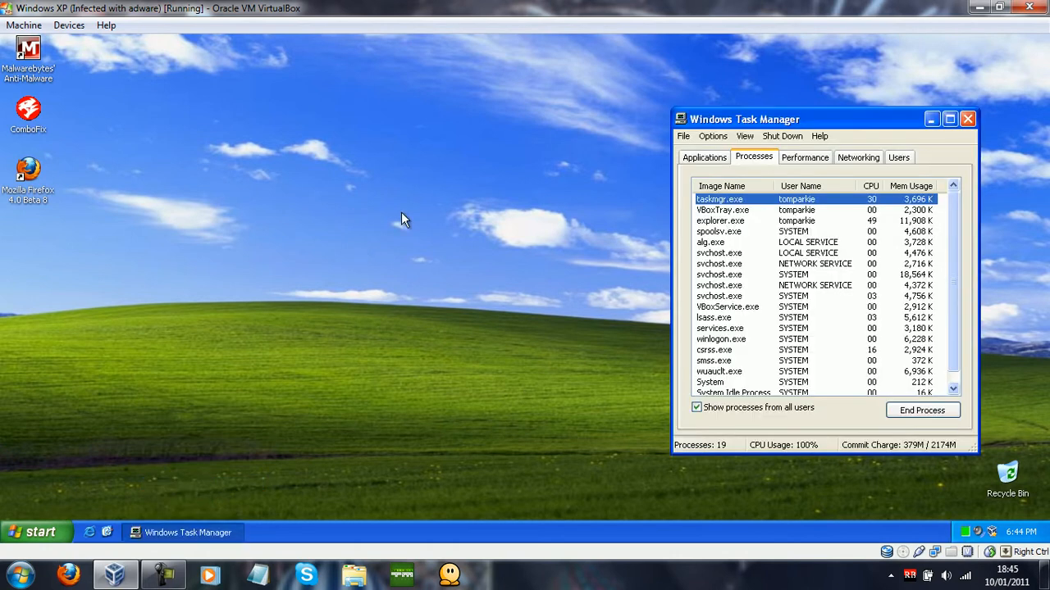
left_click(872, 187)
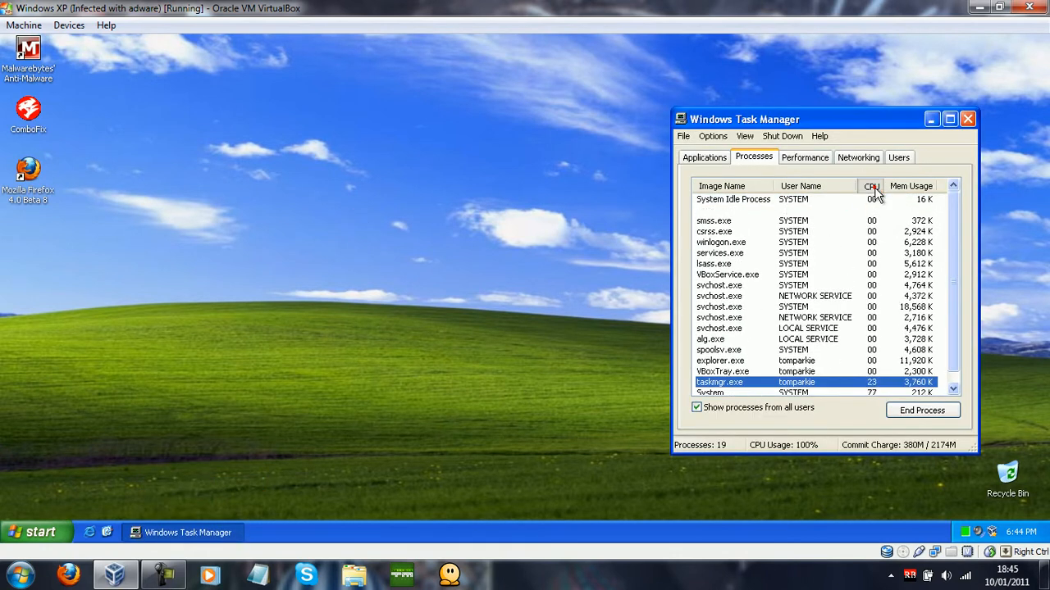
left_click(872, 188)
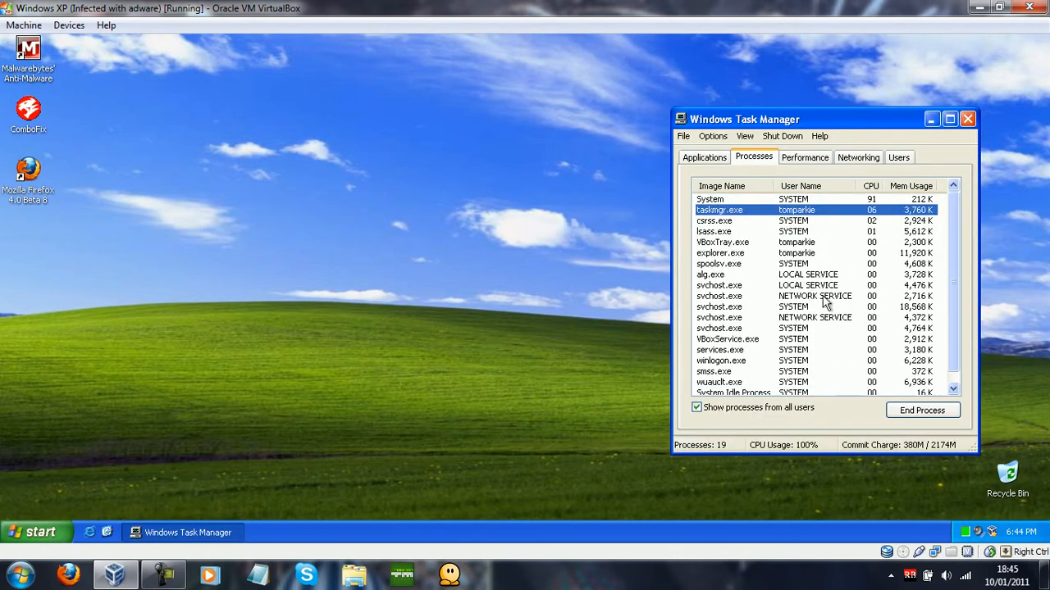
left_click(712, 187)
left_click(872, 188)
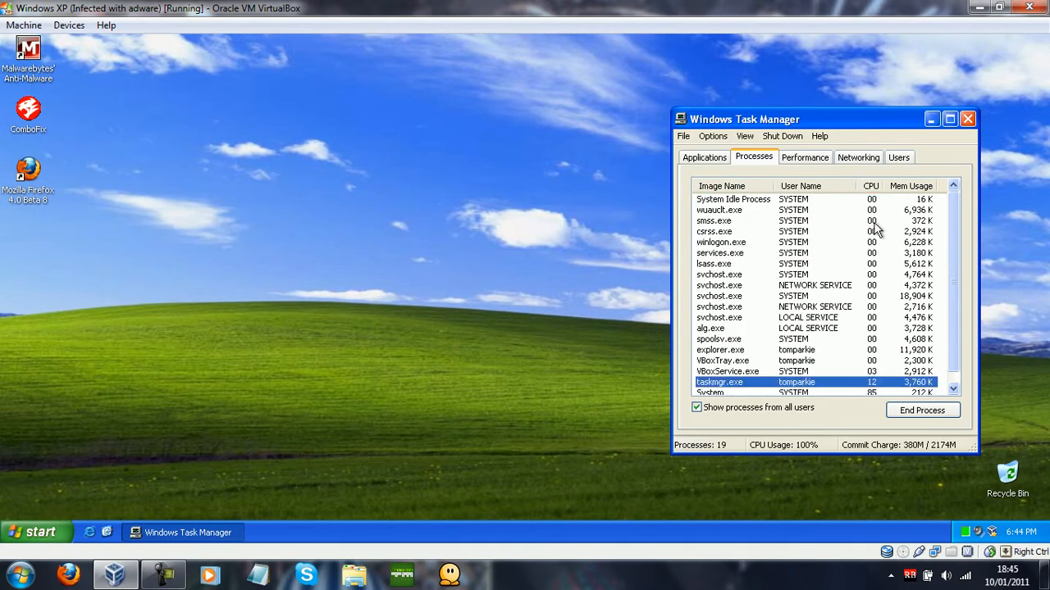
left_click(867, 186)
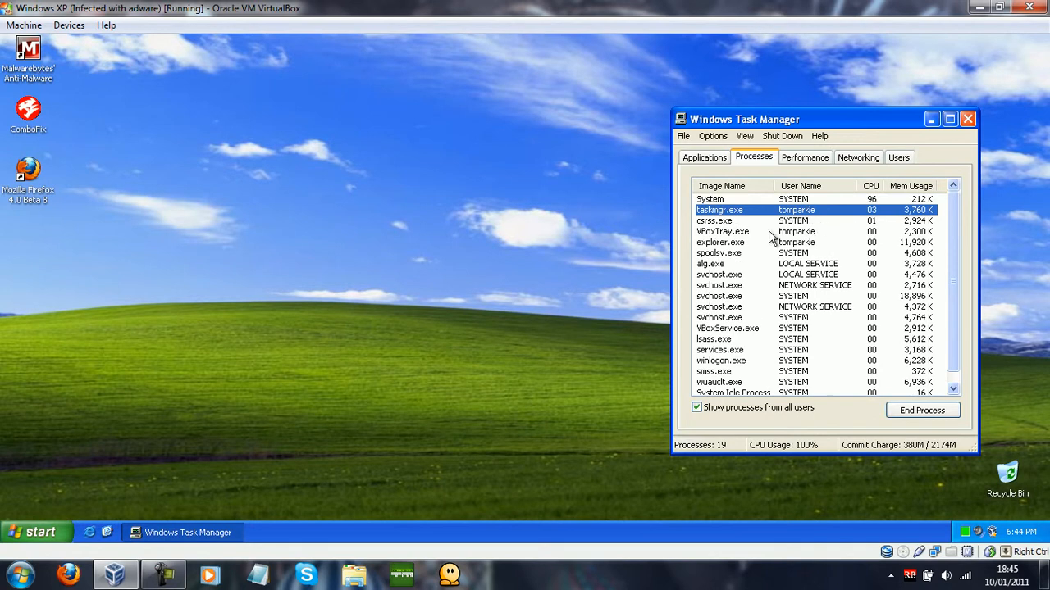
left_click(722, 187)
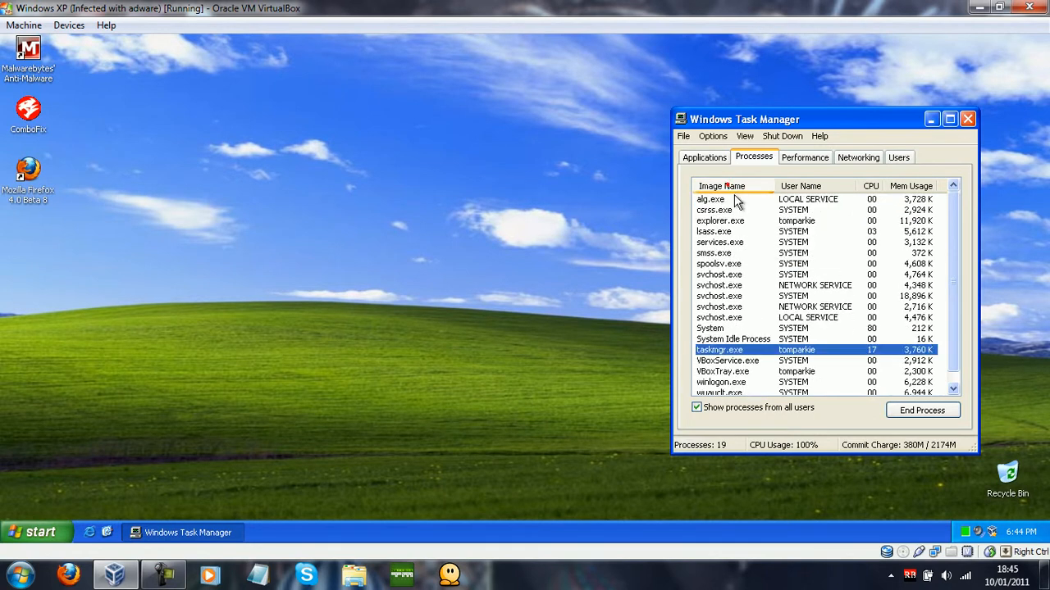
left_click_drag(956, 222, 957, 310)
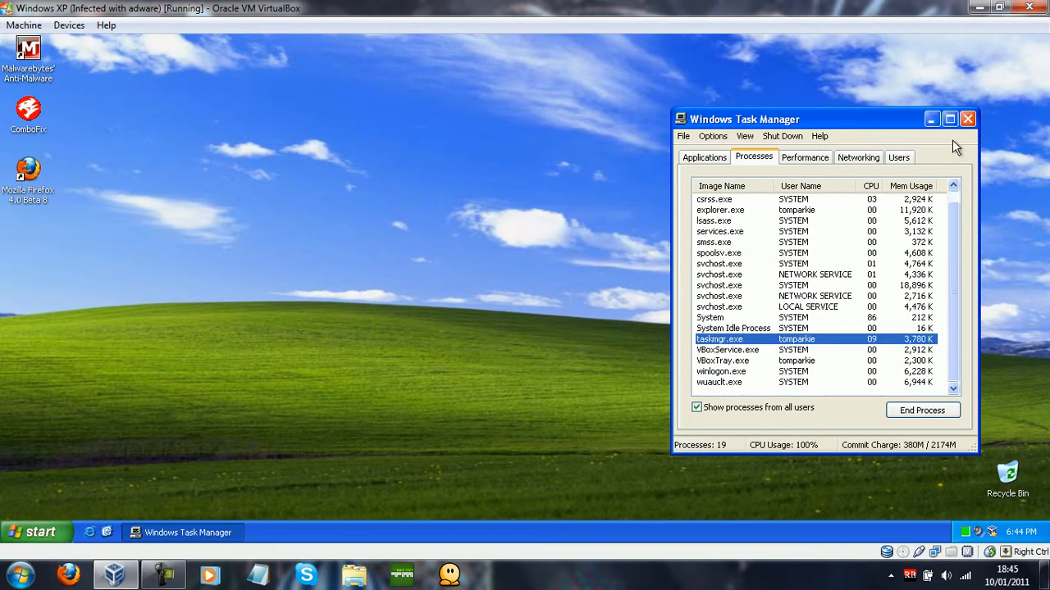
left_click(967, 119)
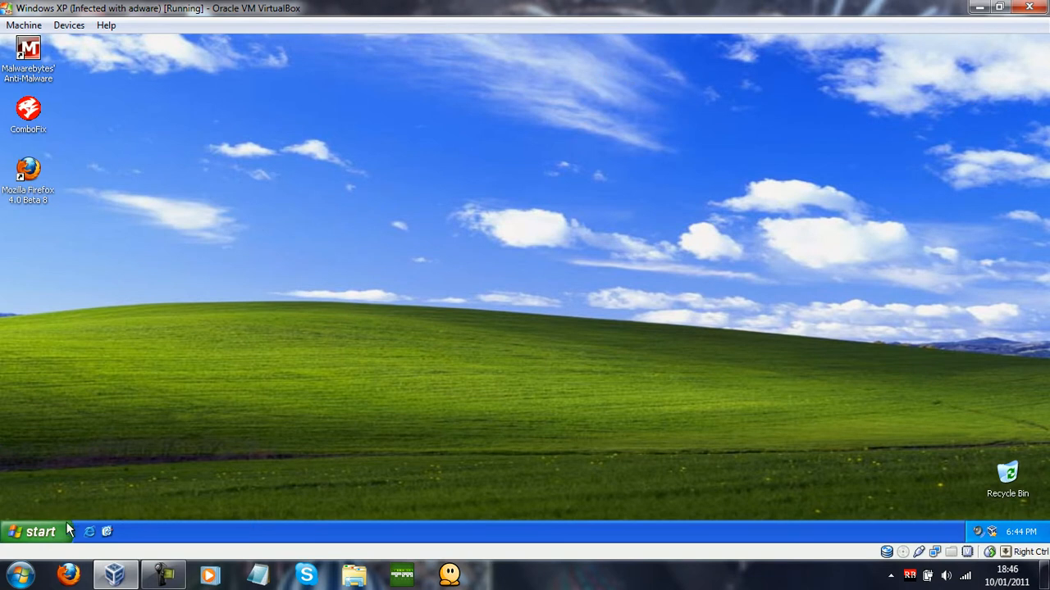
left_click(31, 532)
left_click(233, 341)
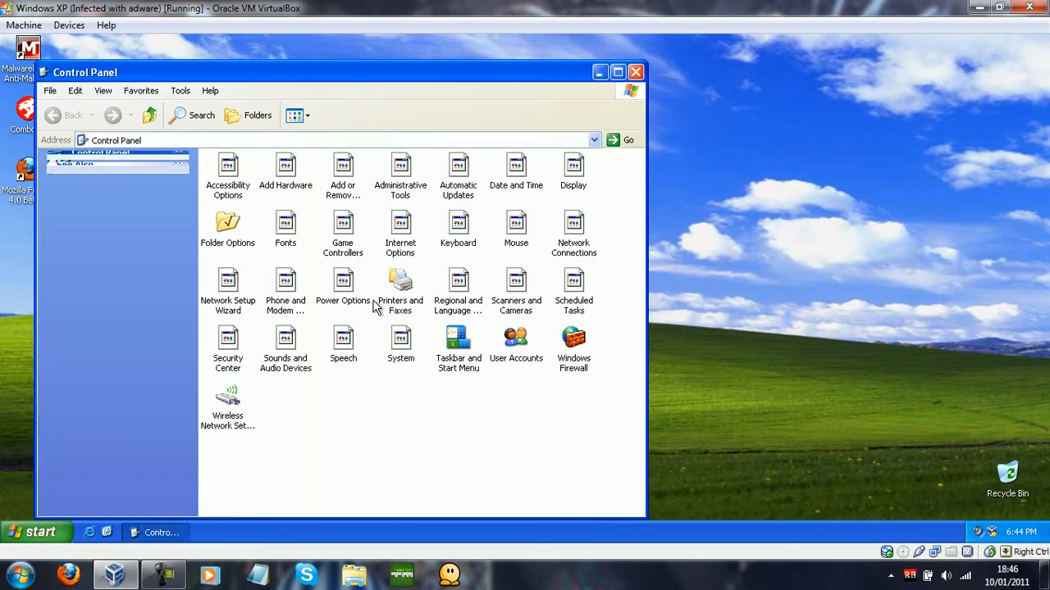
double_click(407, 237)
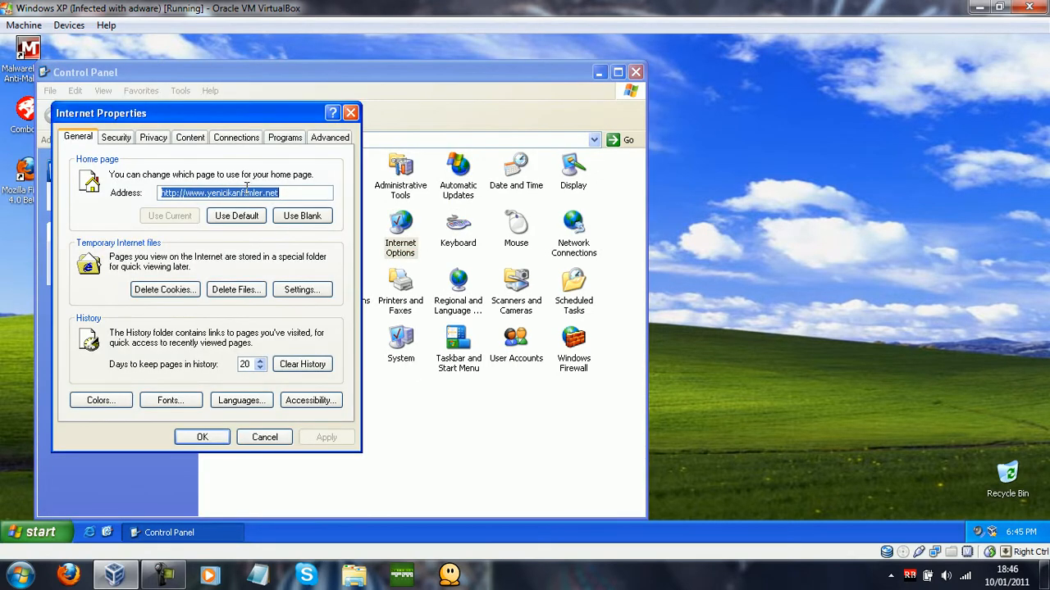
type("www.google.co.uk")
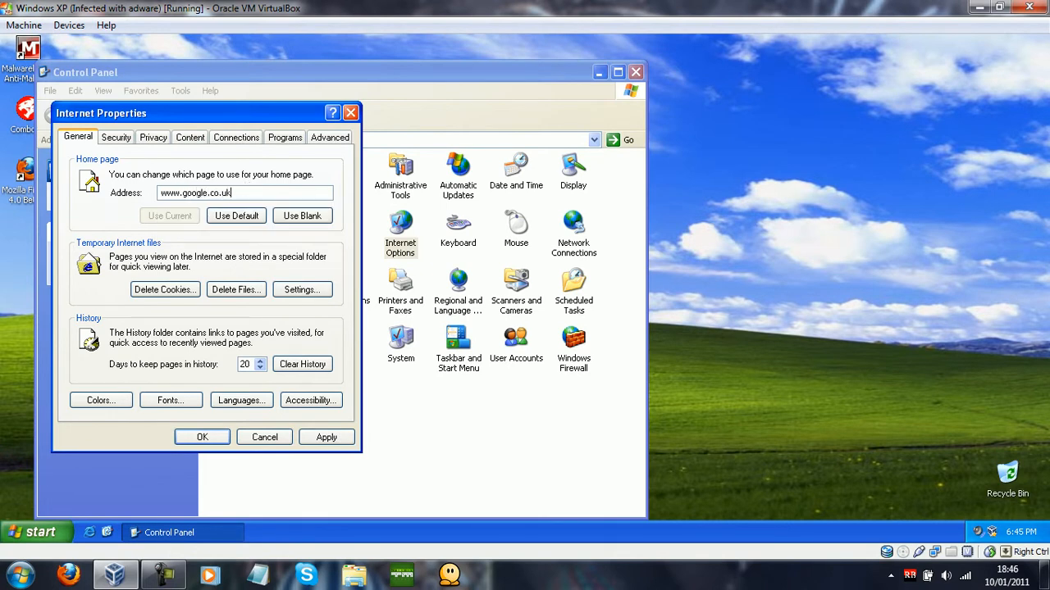
left_click(326, 437)
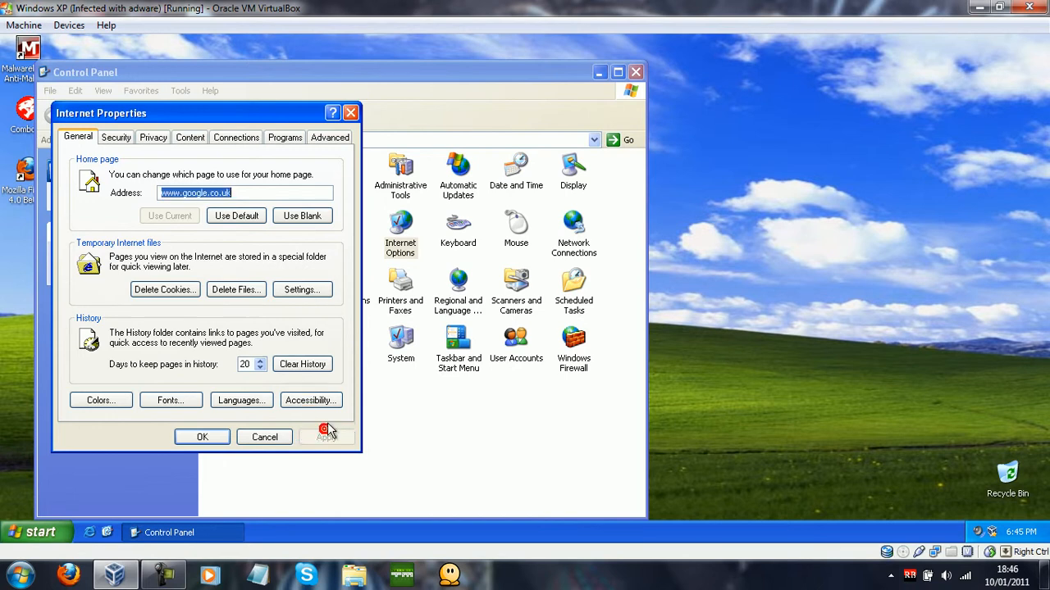
left_click(203, 437)
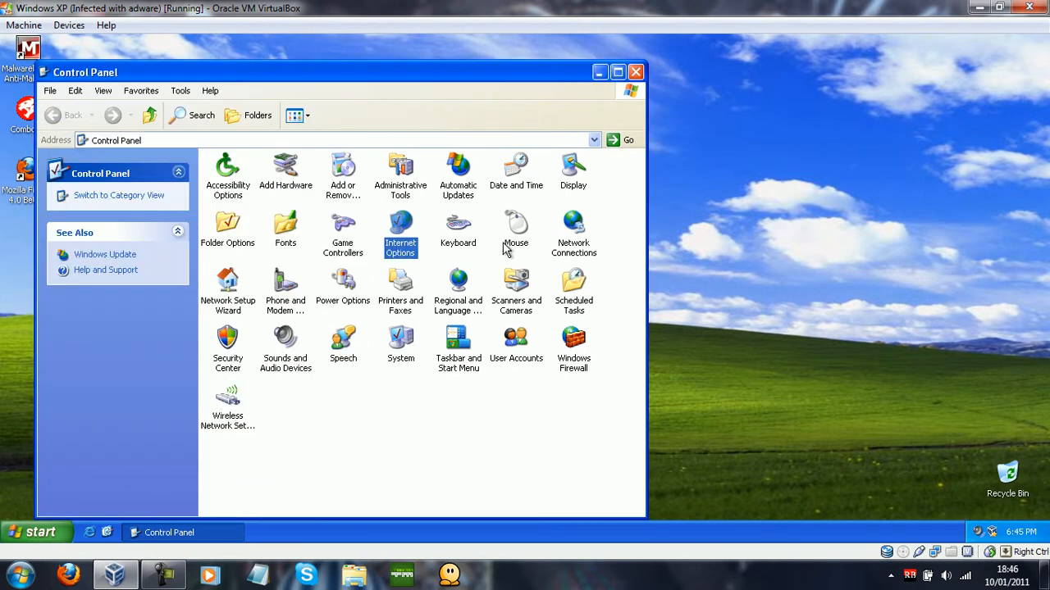
left_click(636, 73)
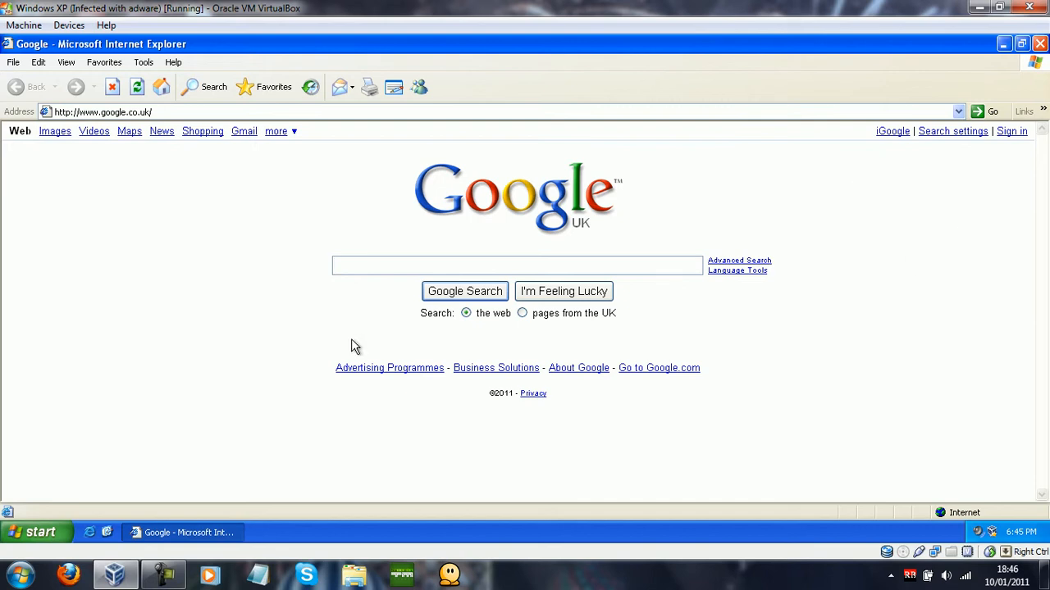
Download and run the HijackThis 2.0.4 executable from free.antivirus.com/hijackthis, dismiss the security balloon and close the browser
left_click(177, 113)
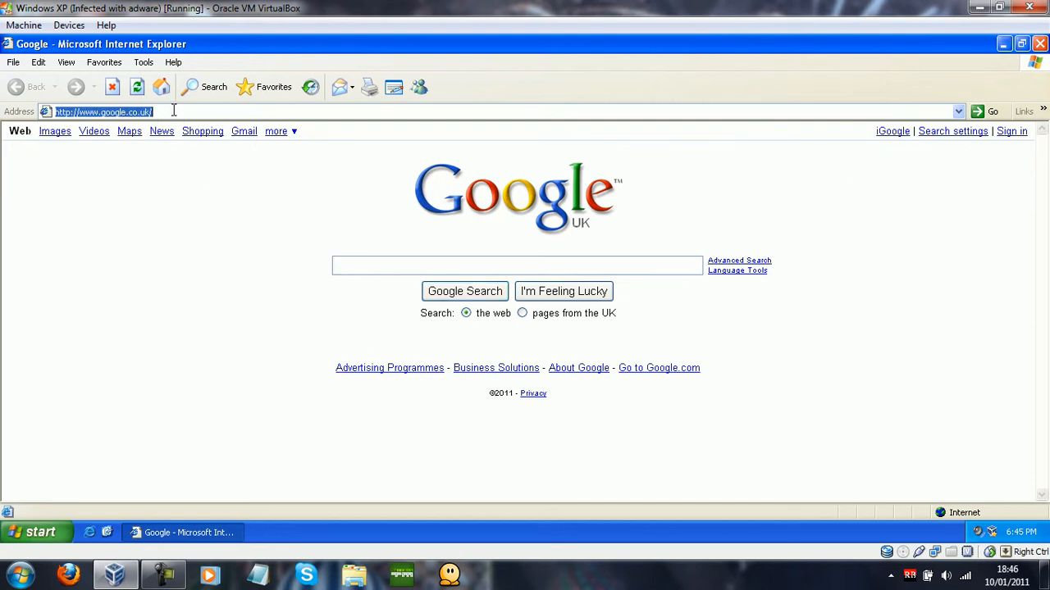
type("free.antivirus.com/hijackthis")
key("Return")
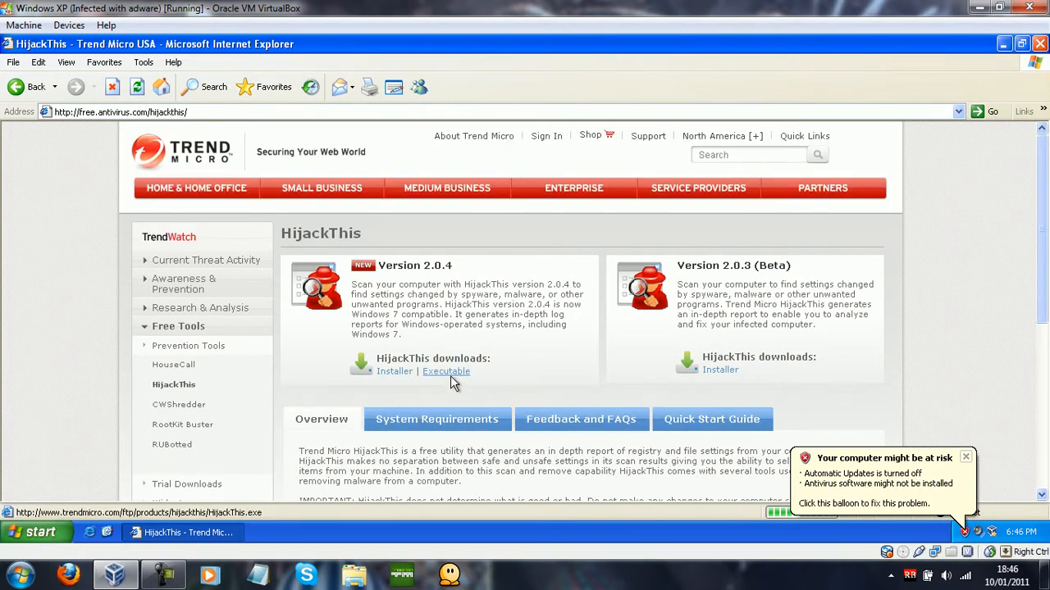
left_click(443, 377)
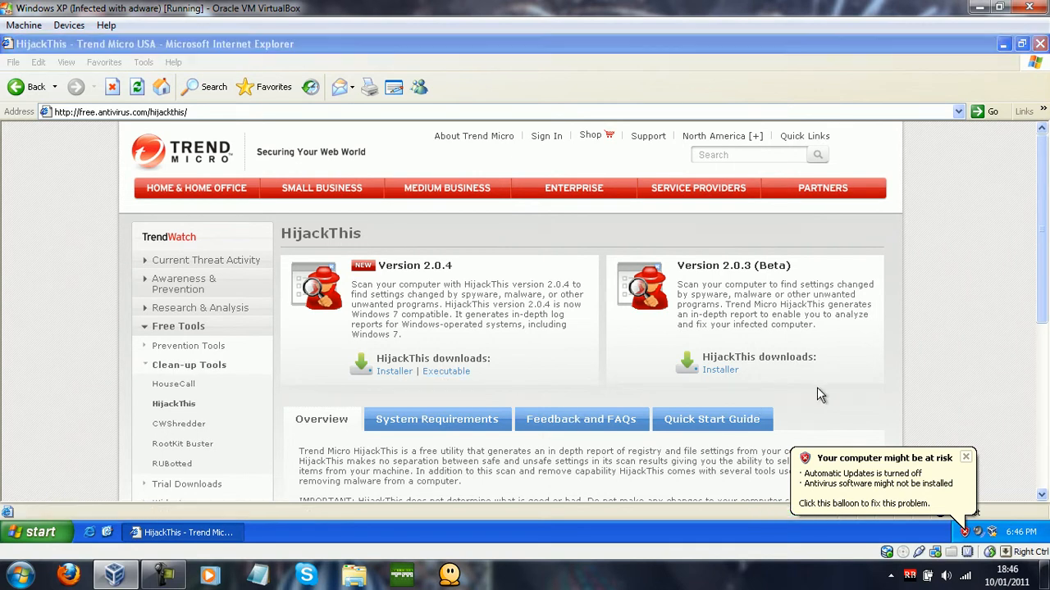
left_click(501, 297)
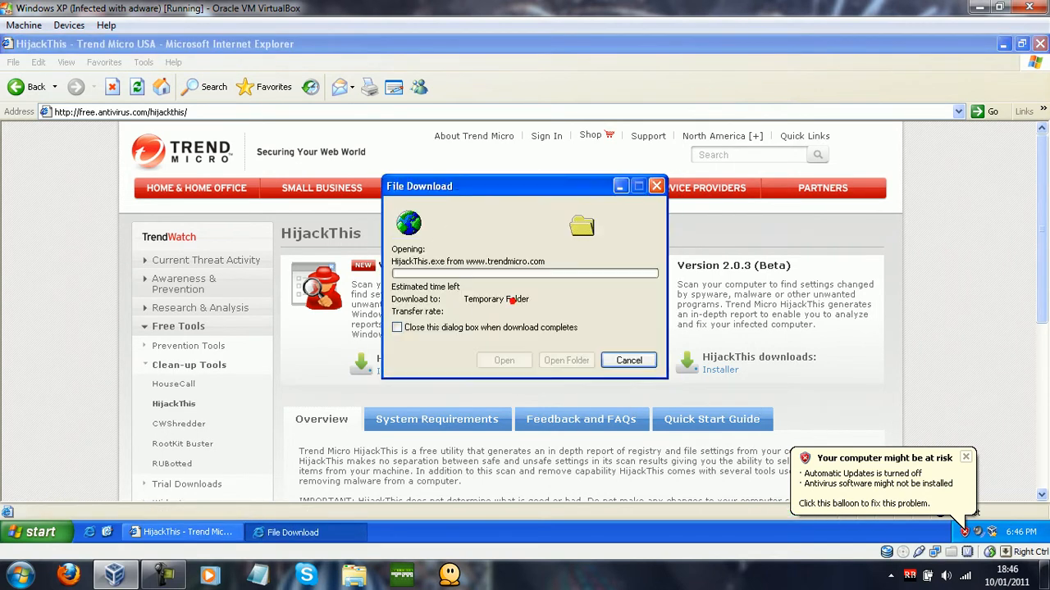
left_click(595, 301)
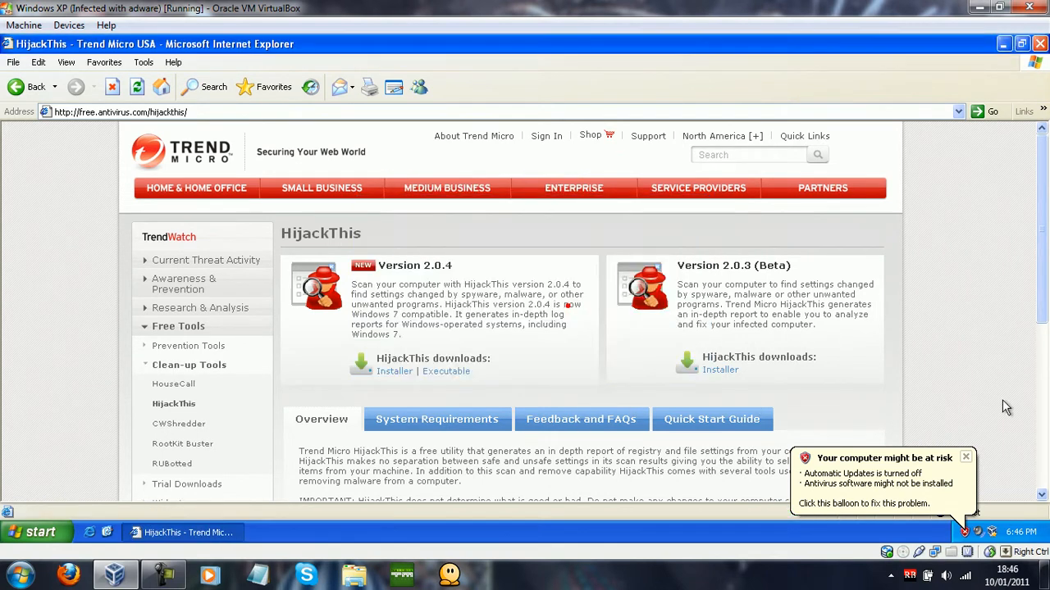
left_click(966, 457)
left_click(1044, 48)
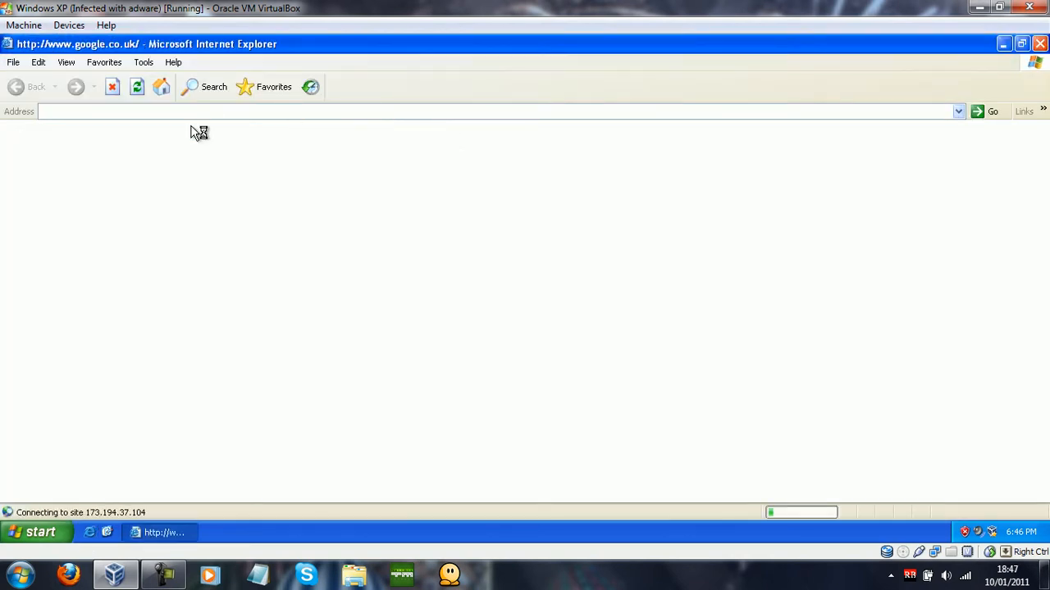
Return to the free.antivirus.com/hijackthis page, download and run the version 2.0.4 installer, and close the browser
left_click(184, 112)
type("fre")
key("Down")
key("Return")
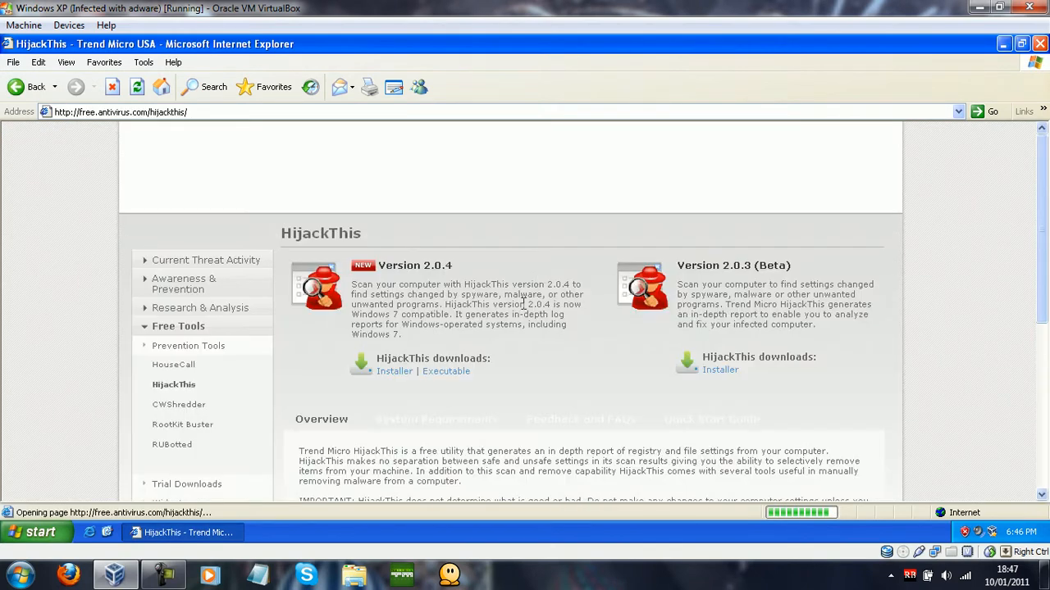
left_click(386, 375)
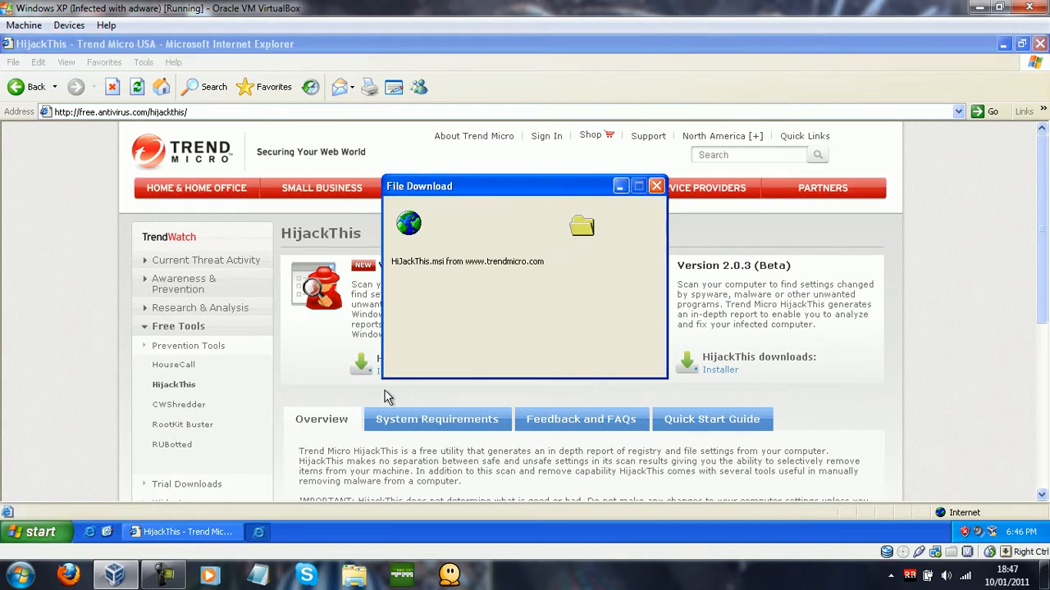
left_click(499, 363)
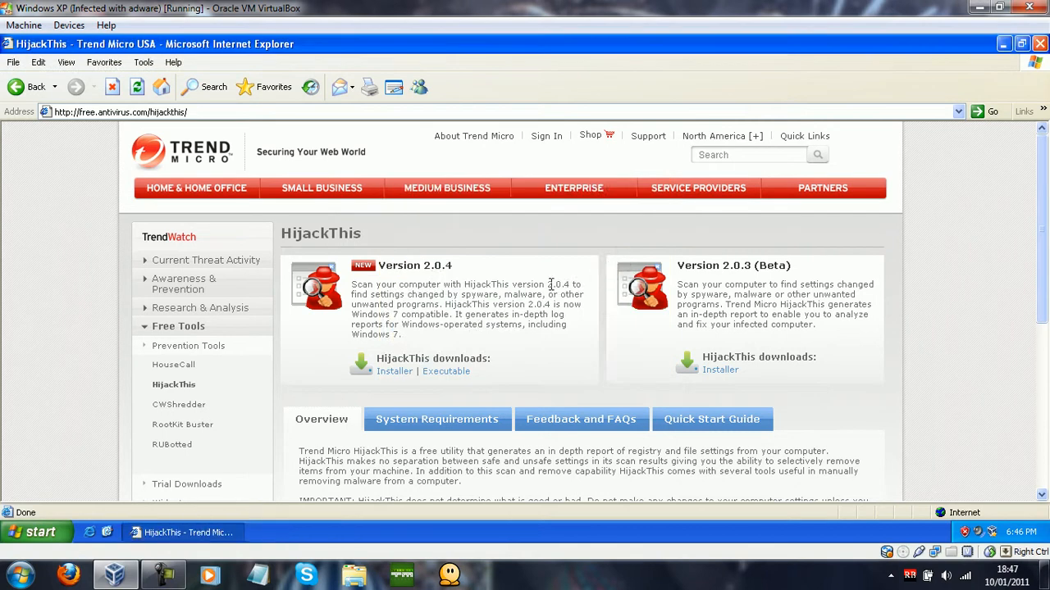
left_click(571, 284)
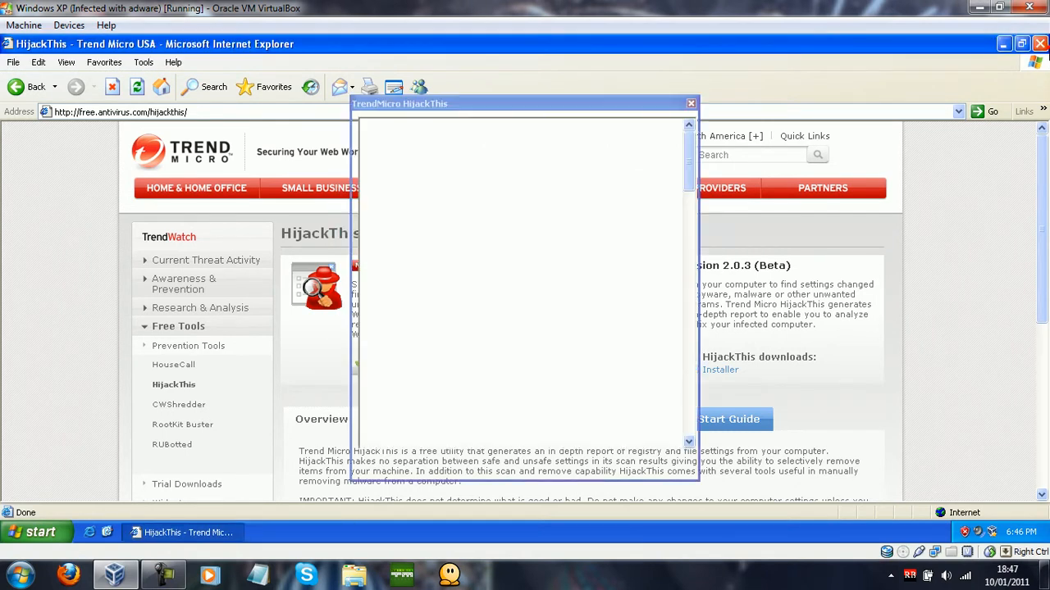
left_click(1041, 45)
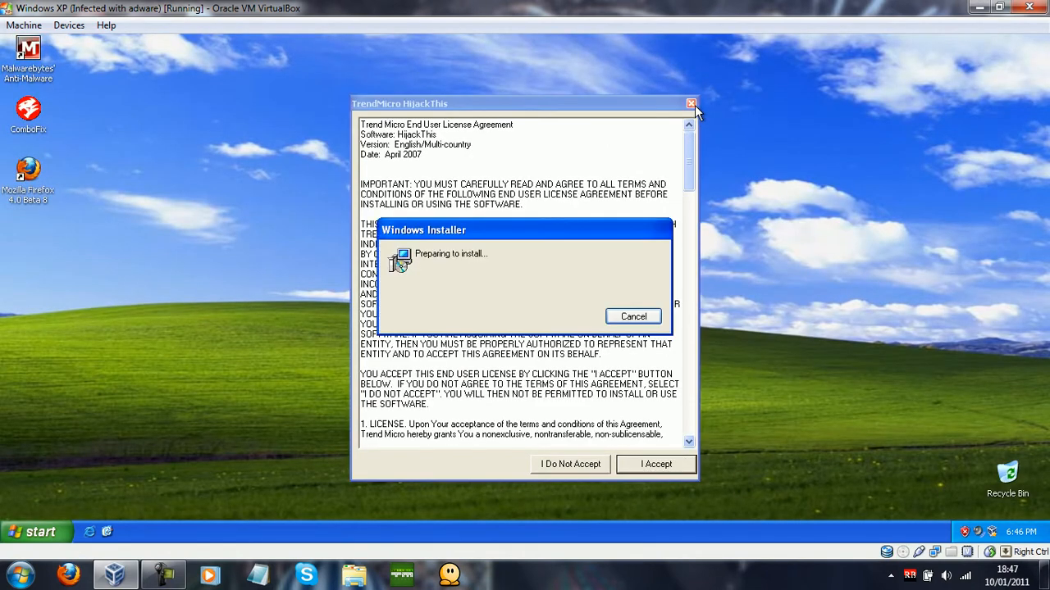
Close the standalone HijackThis licence window and install HijackThis to C:\Program Files\, accepting the licence terms
left_click(694, 104)
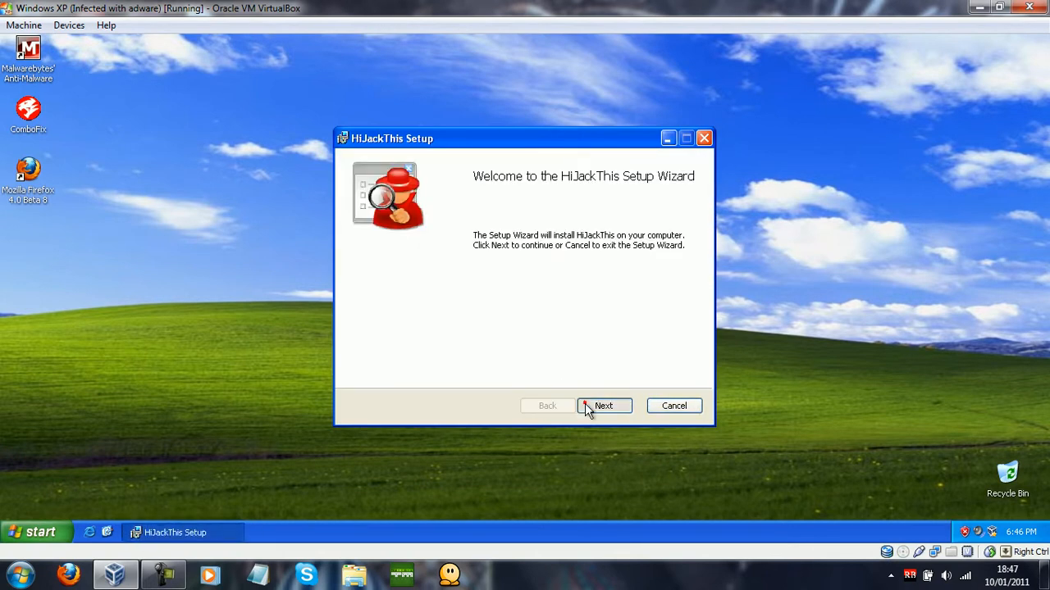
left_click(586, 405)
left_click(463, 374)
left_click(603, 408)
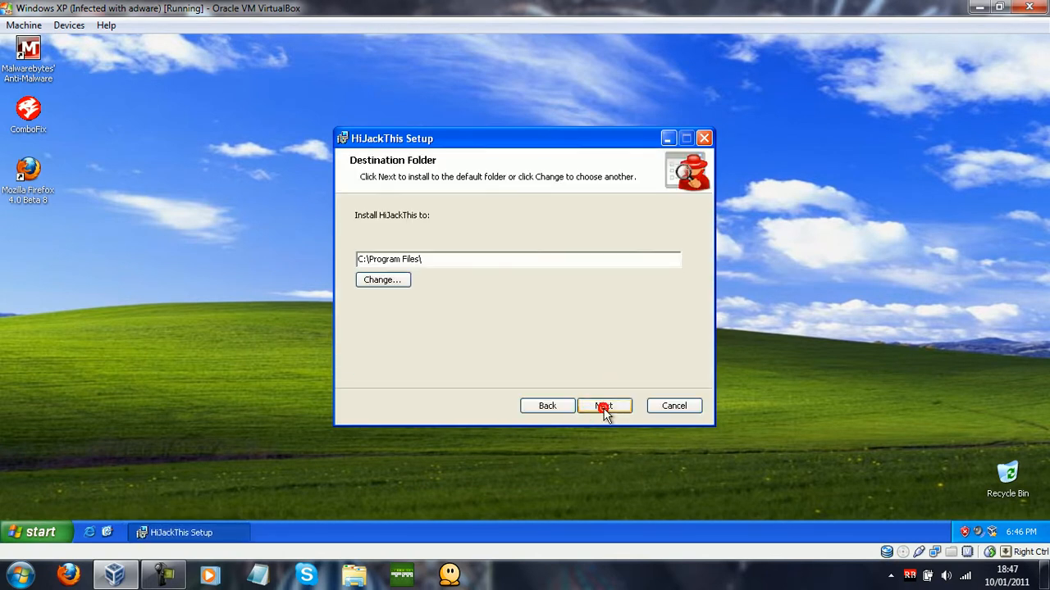
left_click(620, 407)
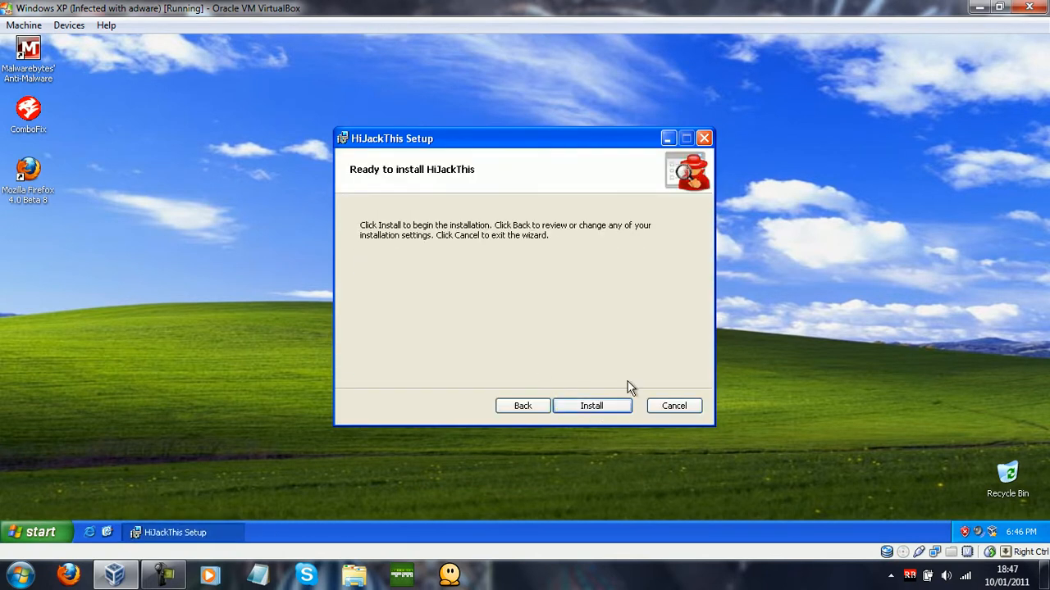
left_click(621, 410)
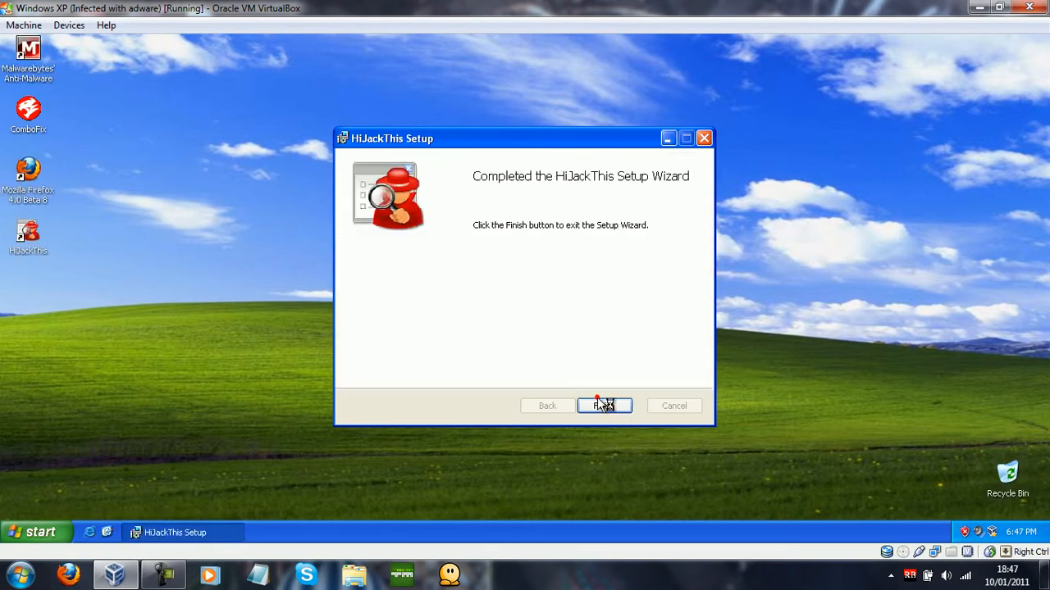
left_click(602, 406)
Launch HijackThis maximized, turn off the option to hide the main menu at startup, and do a system scan only
double_click(32, 243)
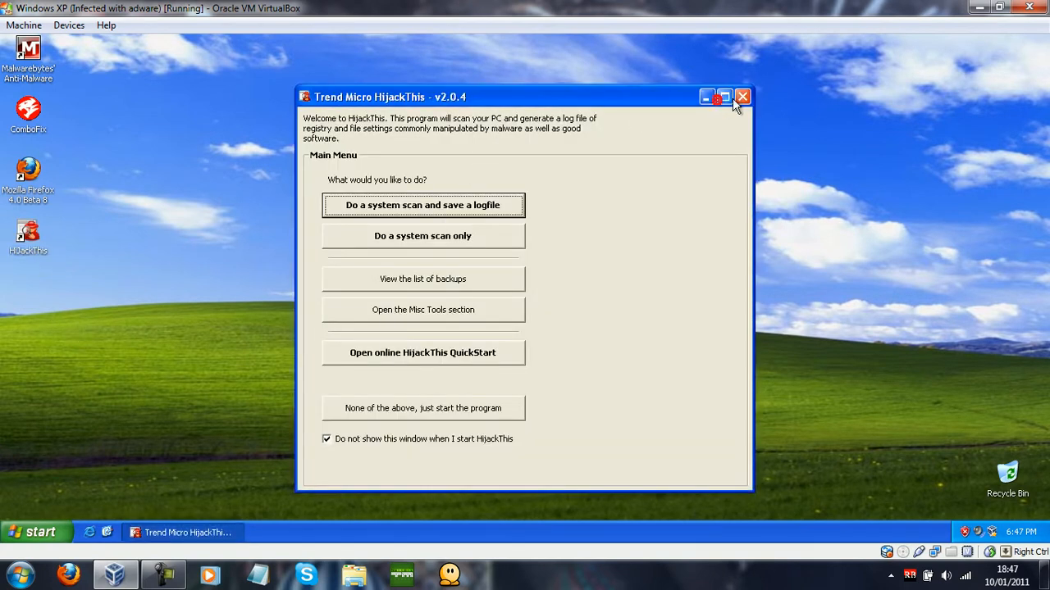
left_click(726, 97)
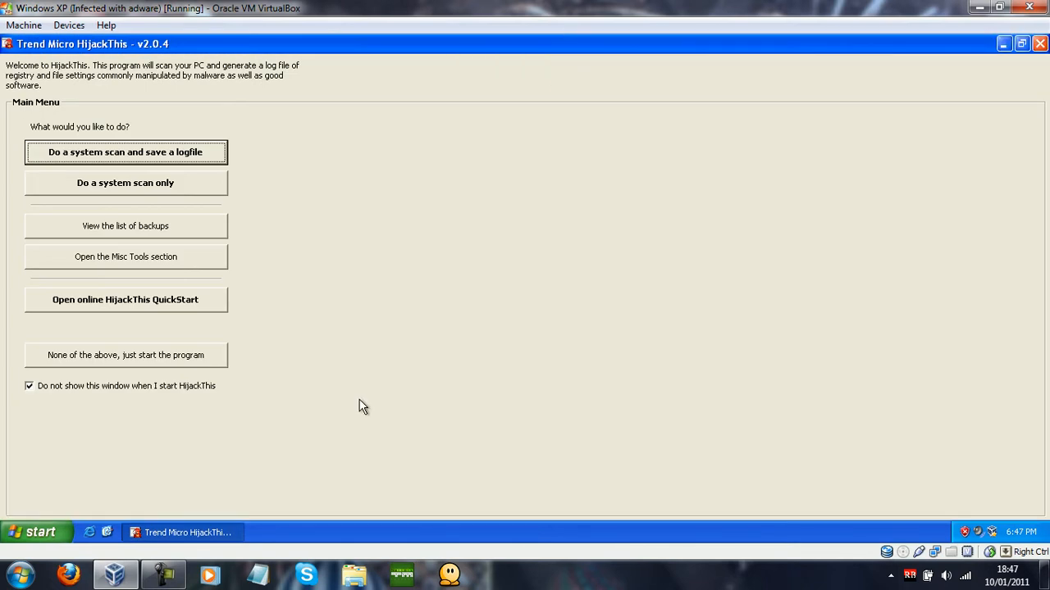
left_click(154, 387)
left_click(154, 186)
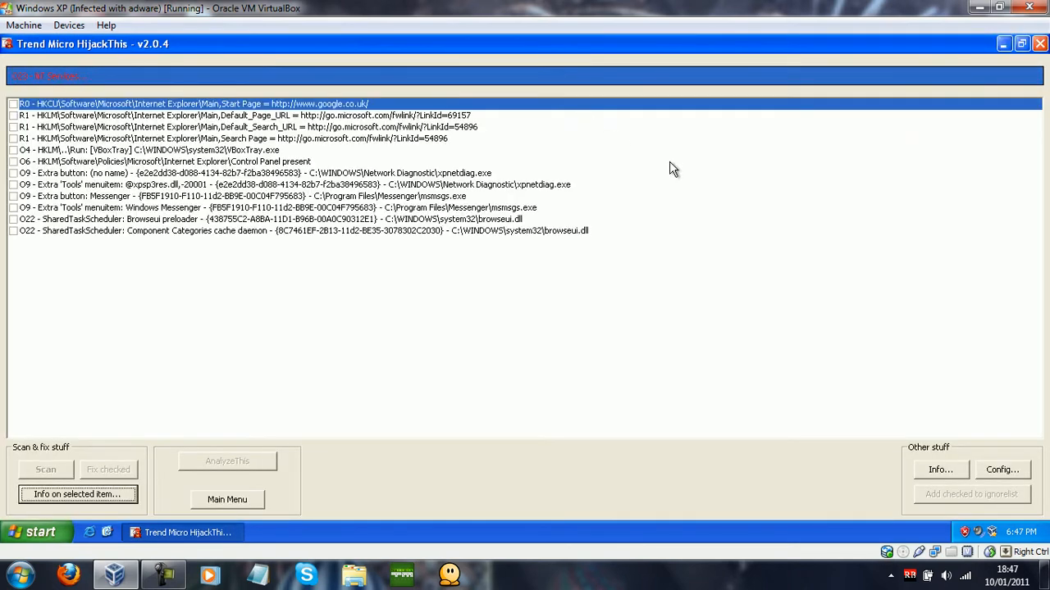
Mark the O6 Internet Explorer Control Panel policy and the two O9 Messenger entries in the HijackThis scan results
left_click(203, 163)
left_click(13, 162)
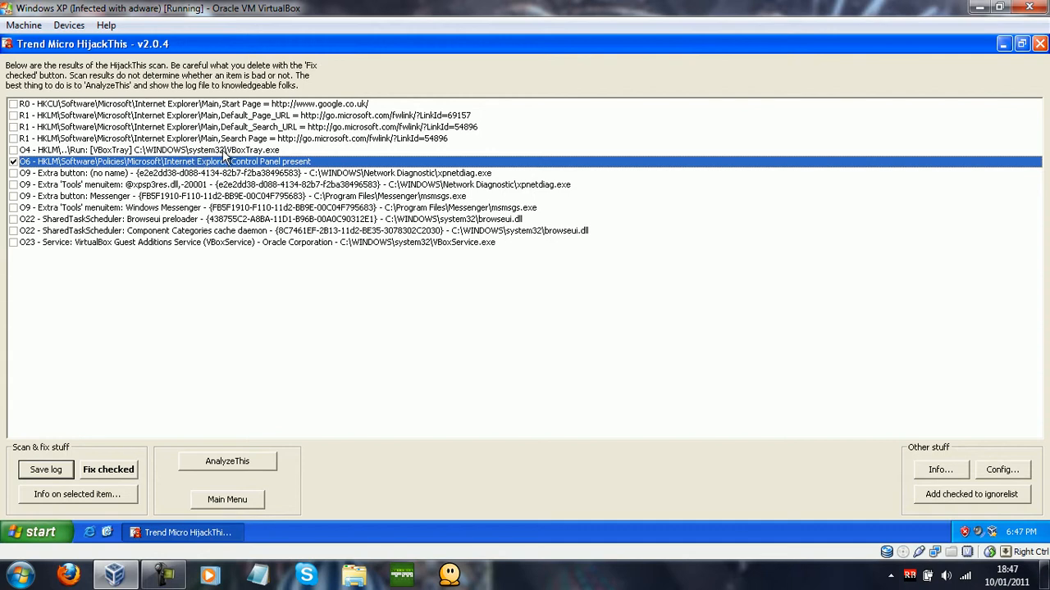
left_click(412, 197)
left_click(426, 208)
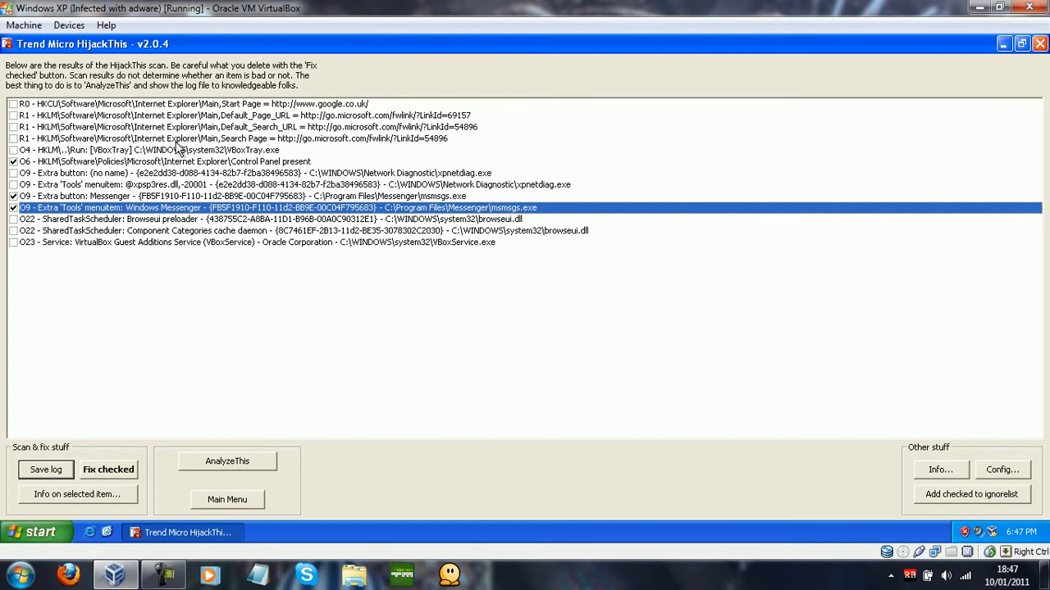
left_click_drag(352, 134, 285, 127)
left_click(280, 138)
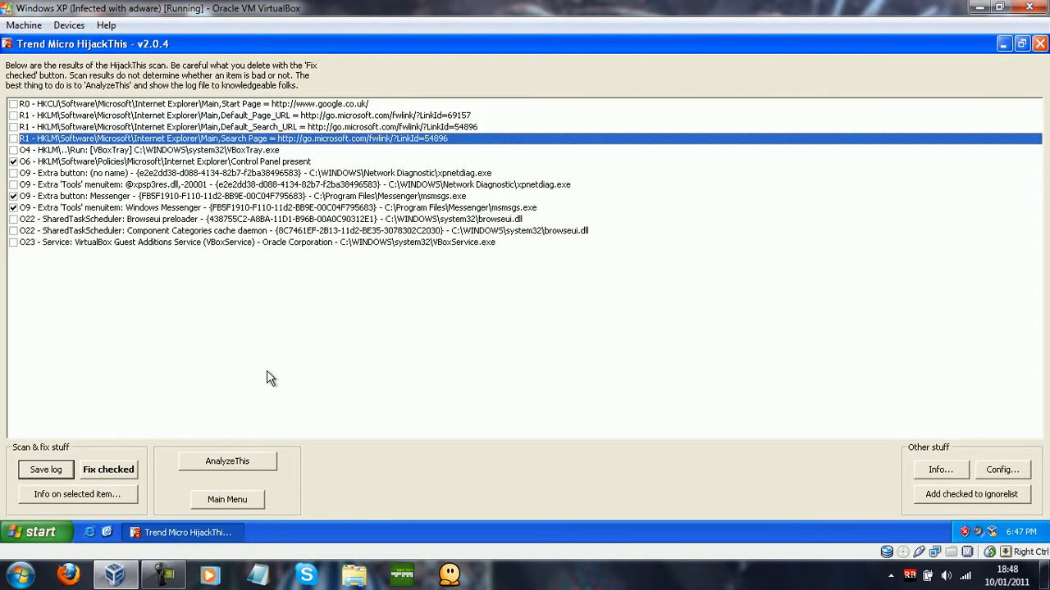
Fix the checked HijackThis entries with confirmation, scan the system again and close HijackThis
left_click(109, 470)
left_click(495, 328)
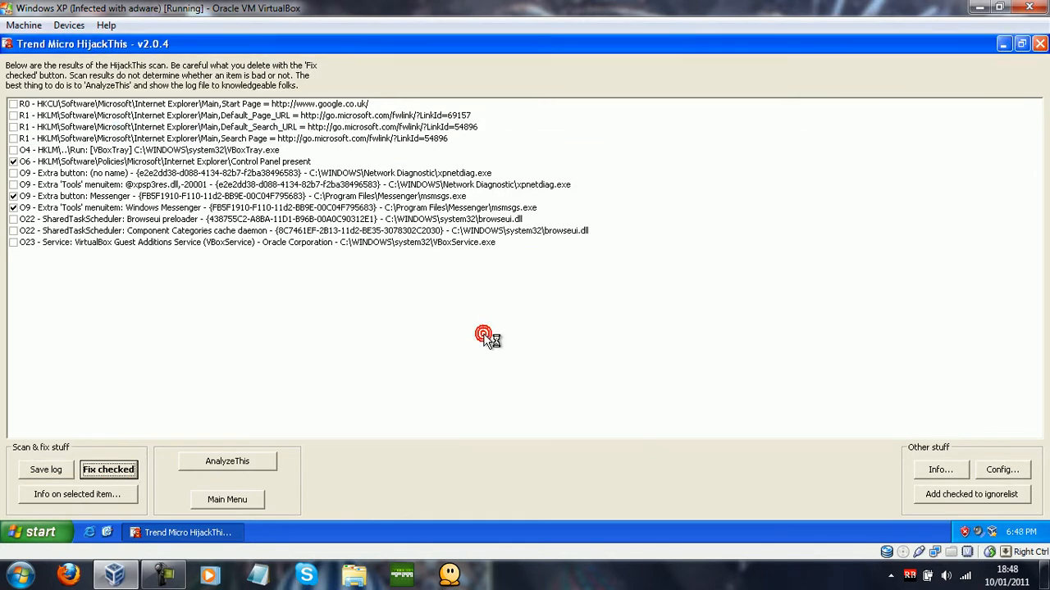
left_click(46, 469)
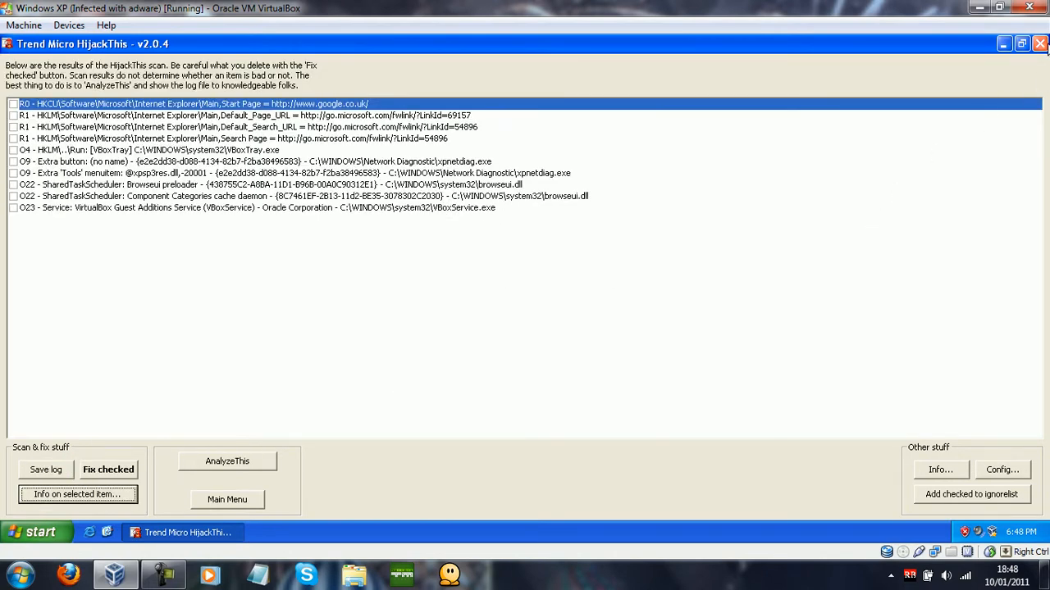
left_click(1039, 44)
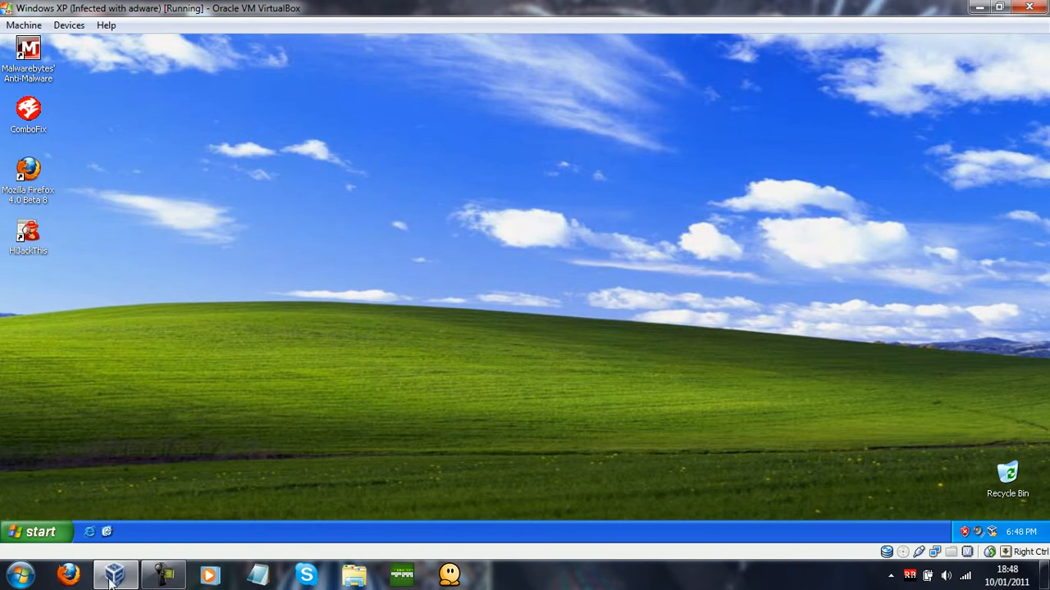
left_click(156, 575)
left_click(155, 576)
left_click(165, 574)
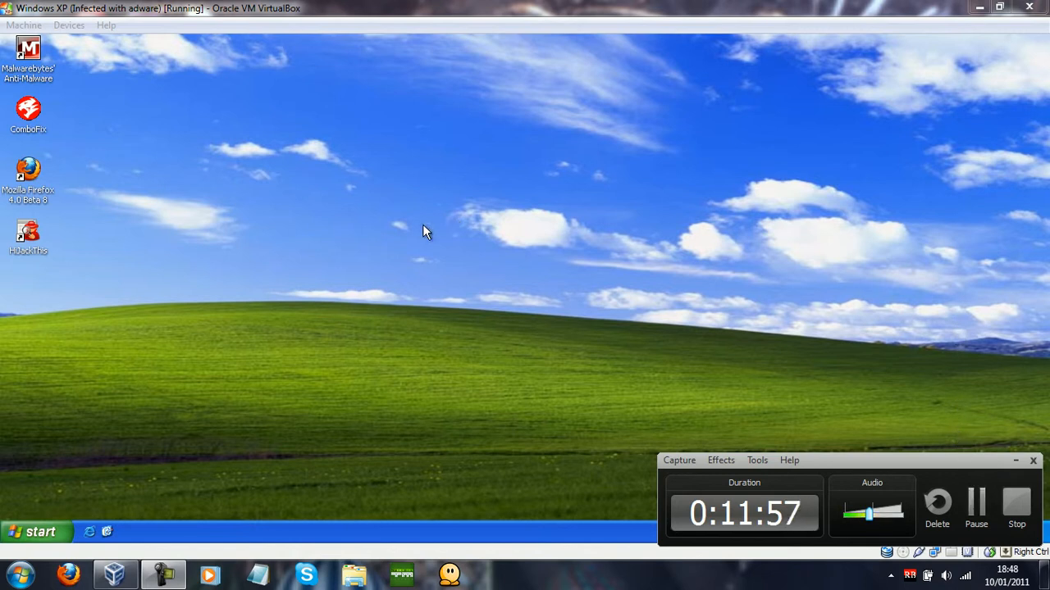
left_click(977, 504)
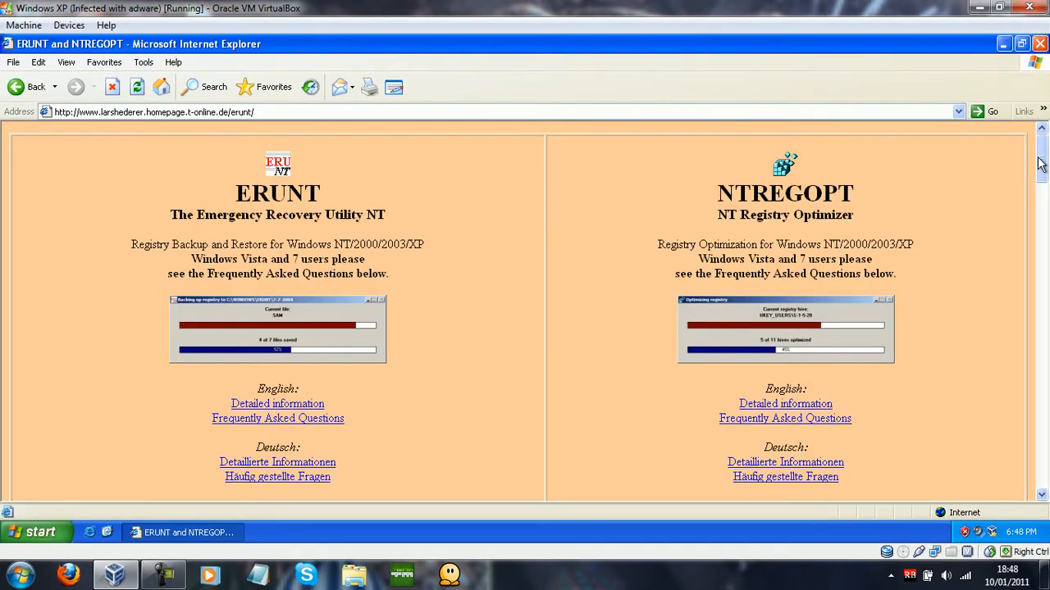
Examine the ERUNT and NTREGOPT web page, including the program descriptions, information links and download servers
left_click_drag(1041, 156, 1042, 150)
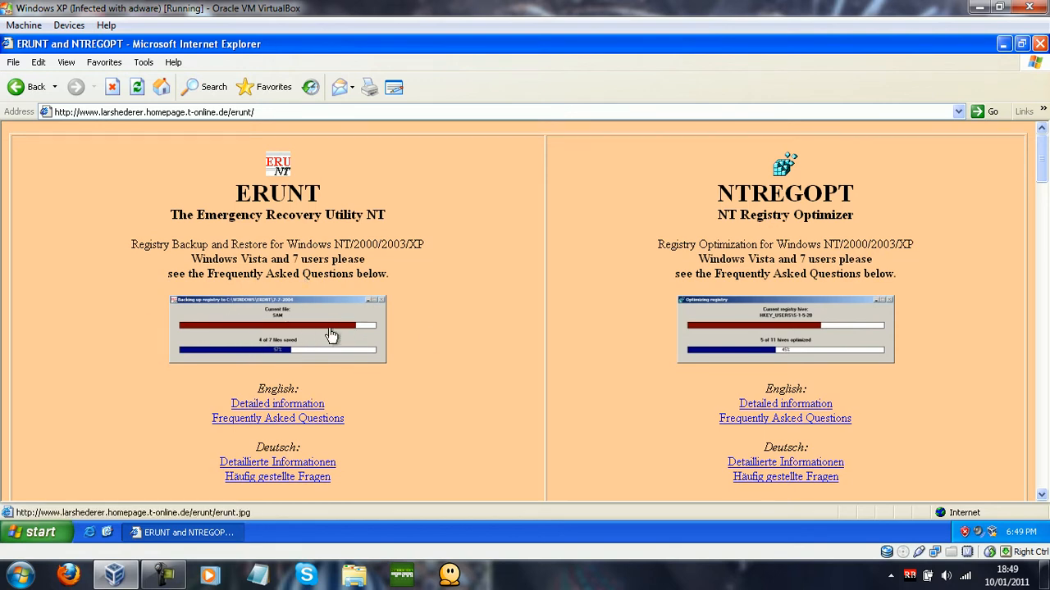
scroll(198, 349, "down", 5)
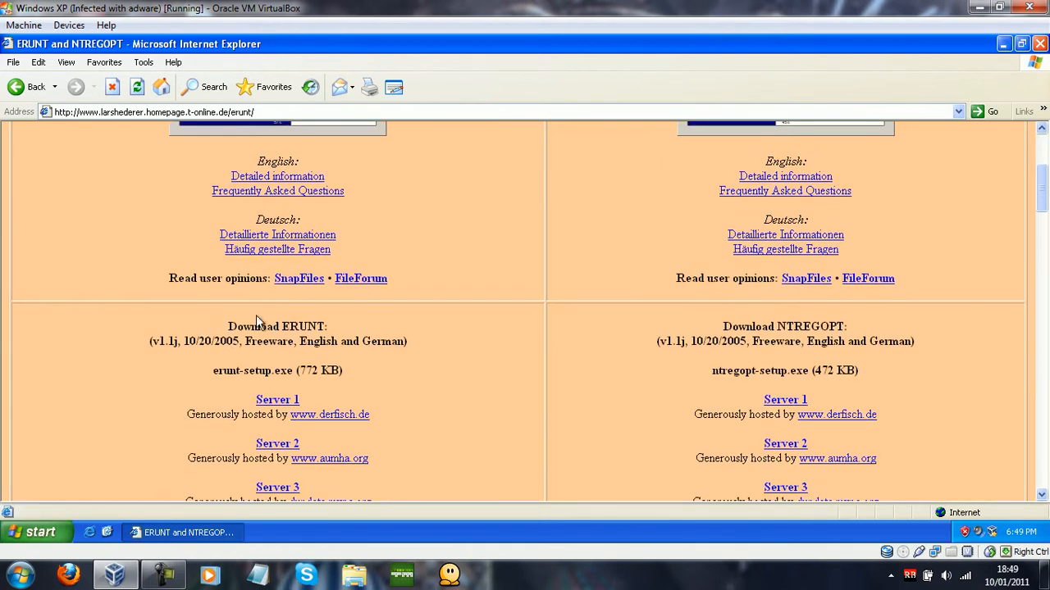
scroll(267, 320, "down", 4)
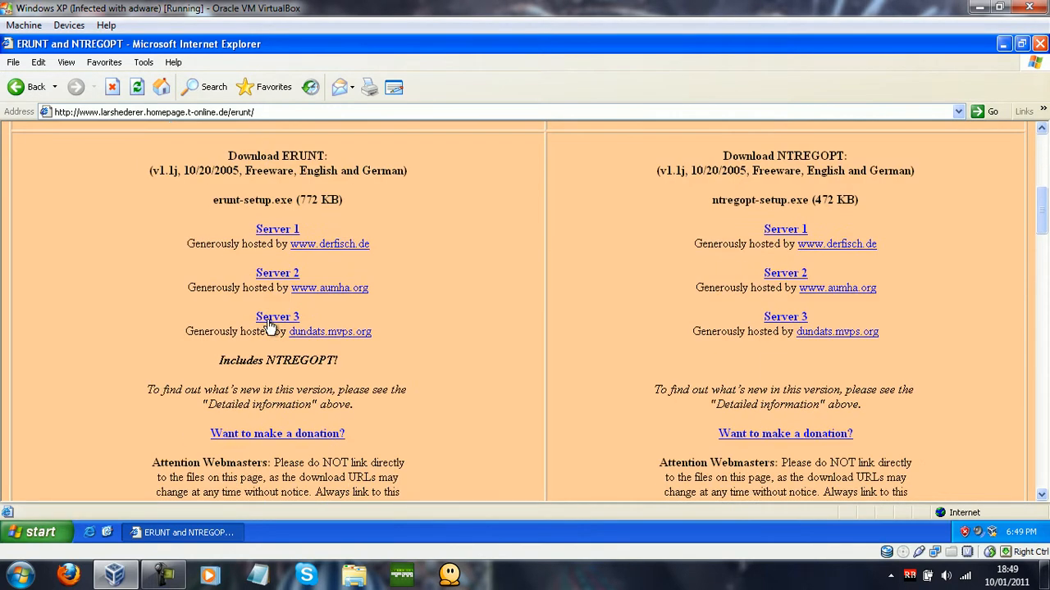
scroll(269, 324, "up", 10)
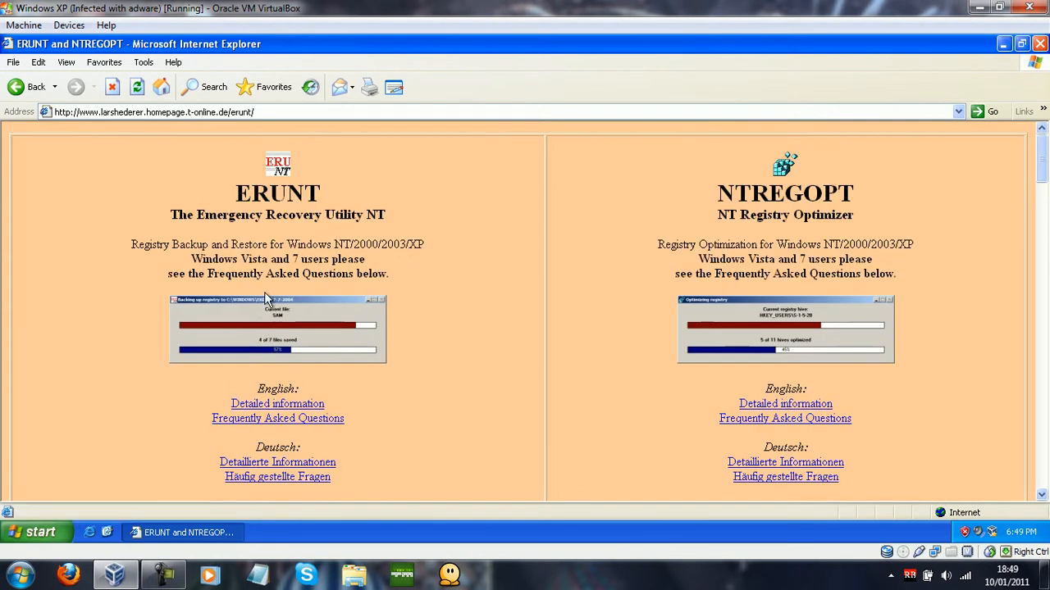
scroll(265, 299, "down", 5)
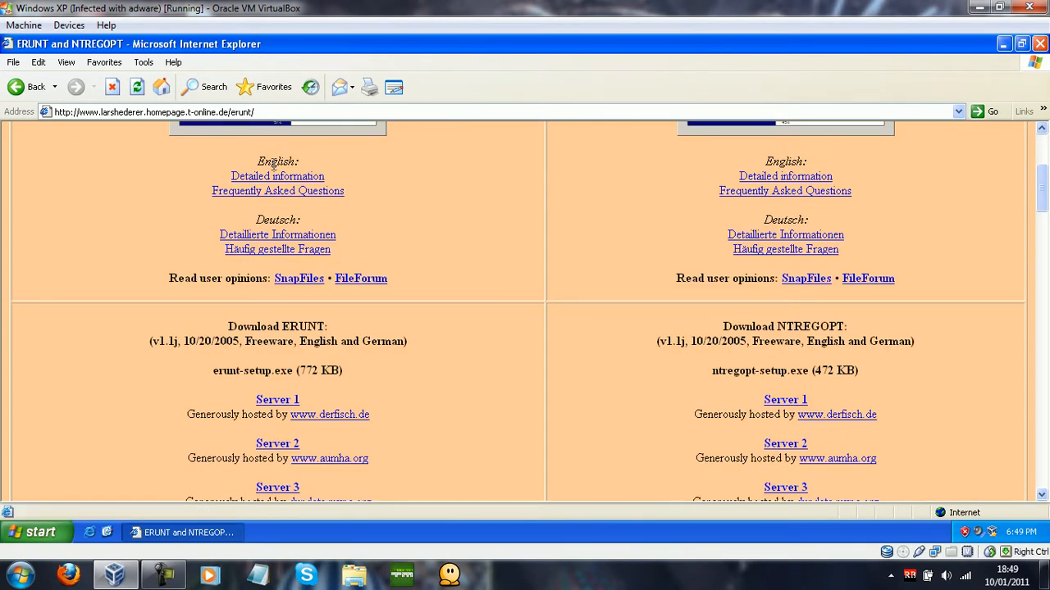
scroll(318, 177, "up", 4)
scroll(338, 224, "down", 3)
scroll(339, 225, "down", 3)
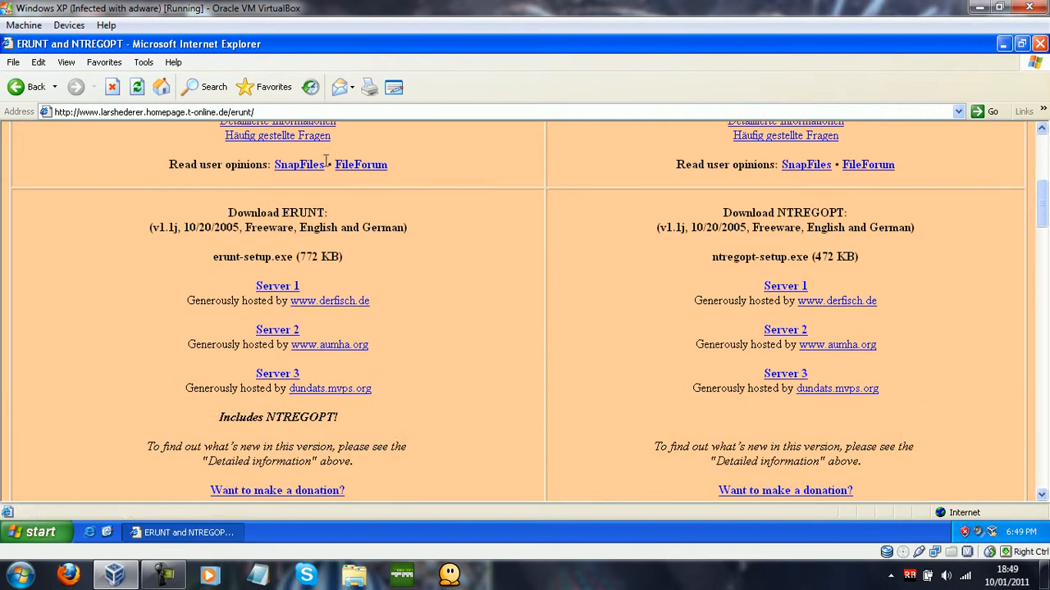
scroll(525, 233, "up", 5)
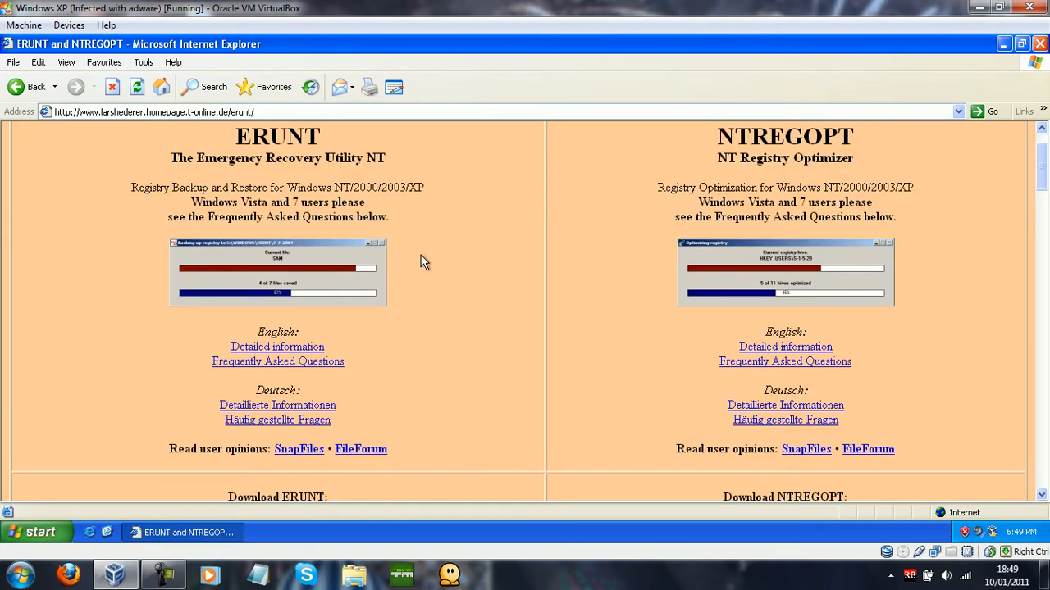
scroll(556, 321, "down", 2)
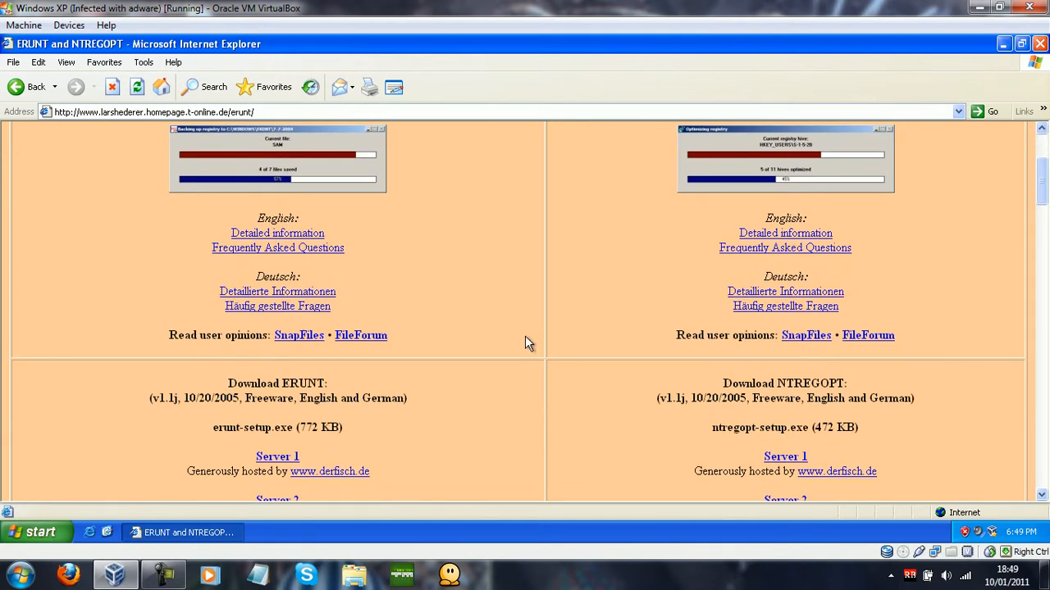
scroll(574, 380, "down", 3)
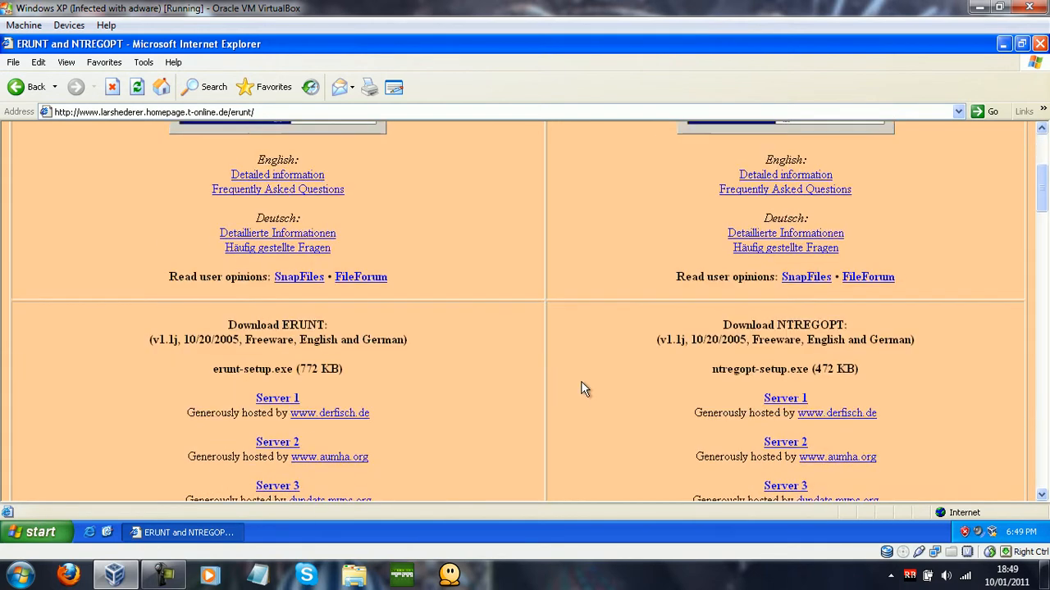
scroll(581, 390, "up", 3)
scroll(581, 392, "down", 4)
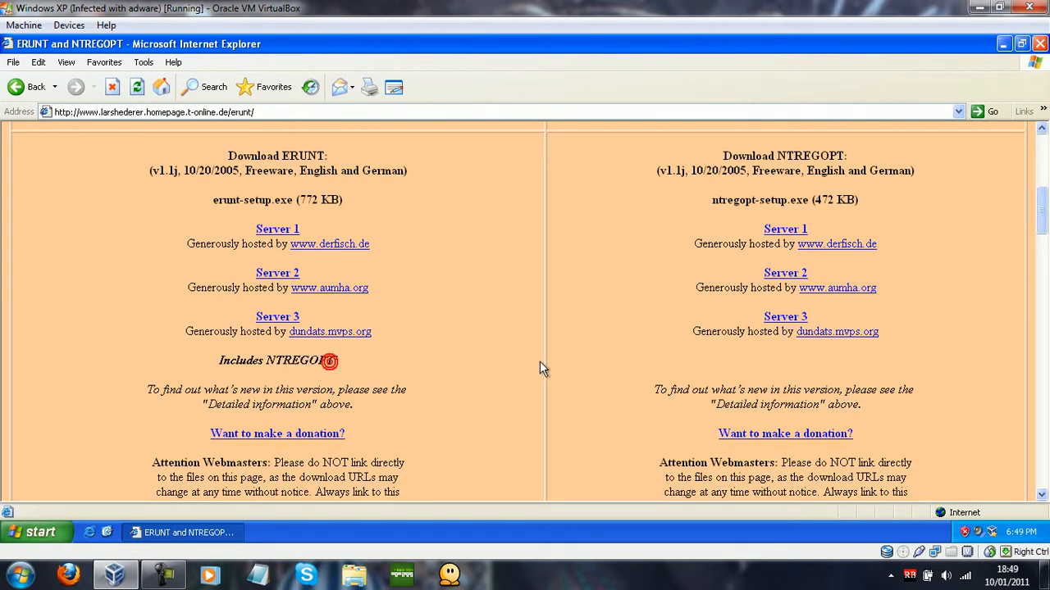
scroll(570, 336, "up", 6)
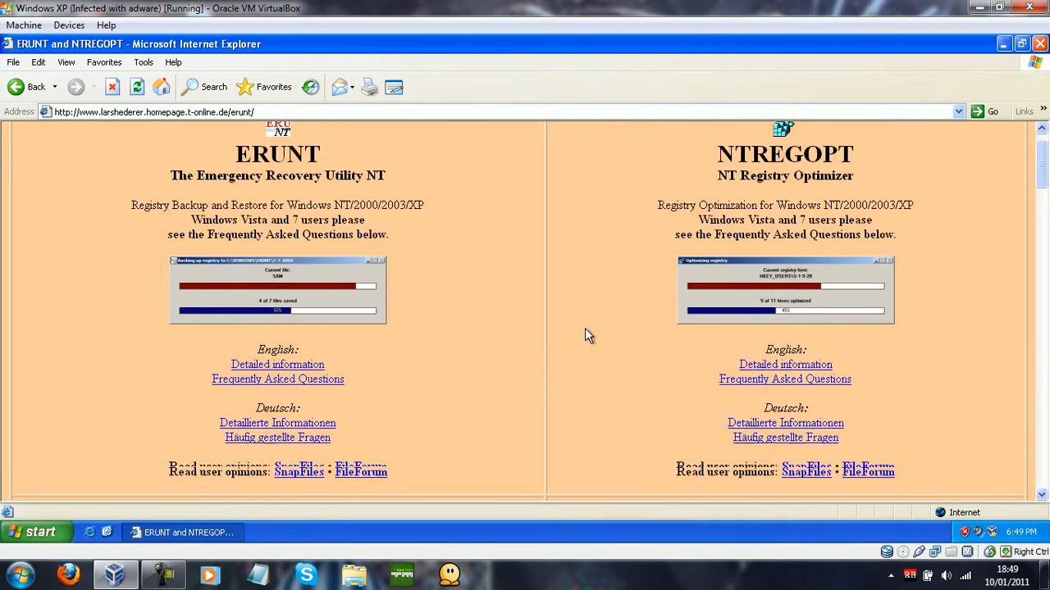
scroll(585, 328, "down", 4)
scroll(585, 329, "down", 2)
Download erunt-setup.exe from Server 1, close the browser and run the ERUNT installer despite the unknown publisher
left_click(287, 289)
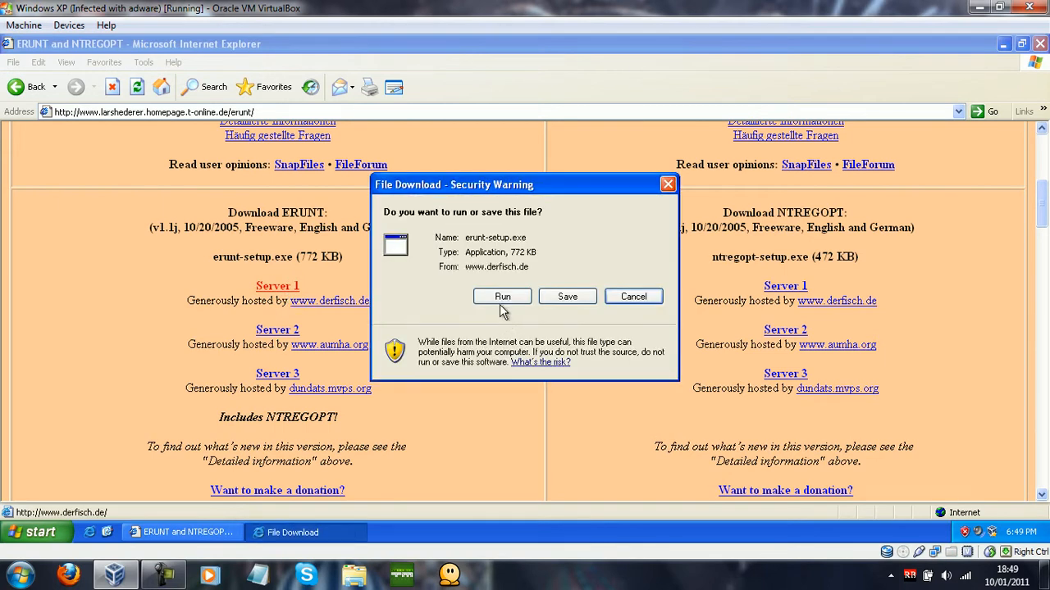
left_click(500, 299)
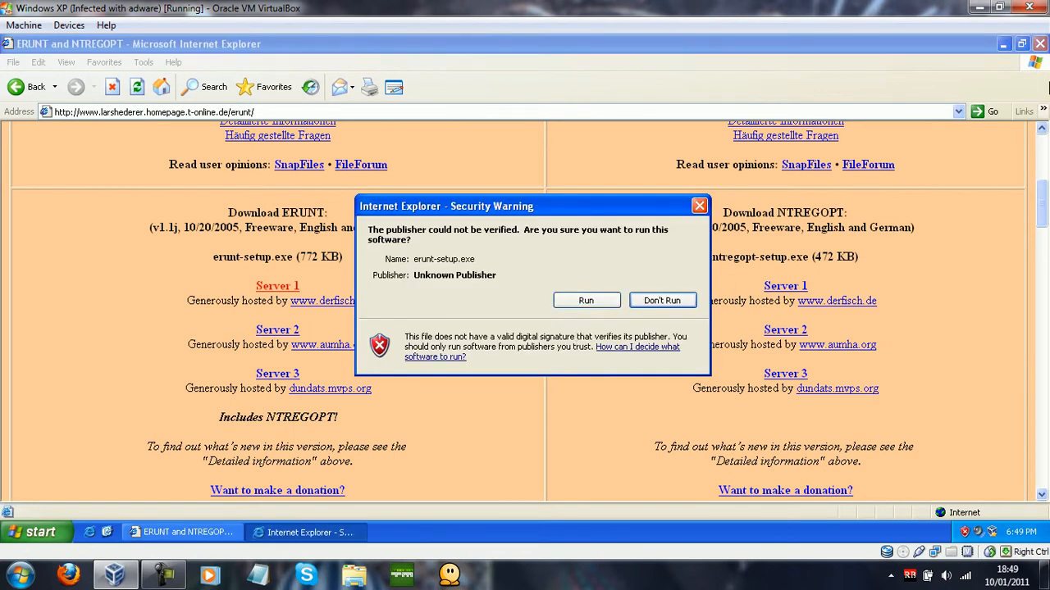
left_click(1040, 43)
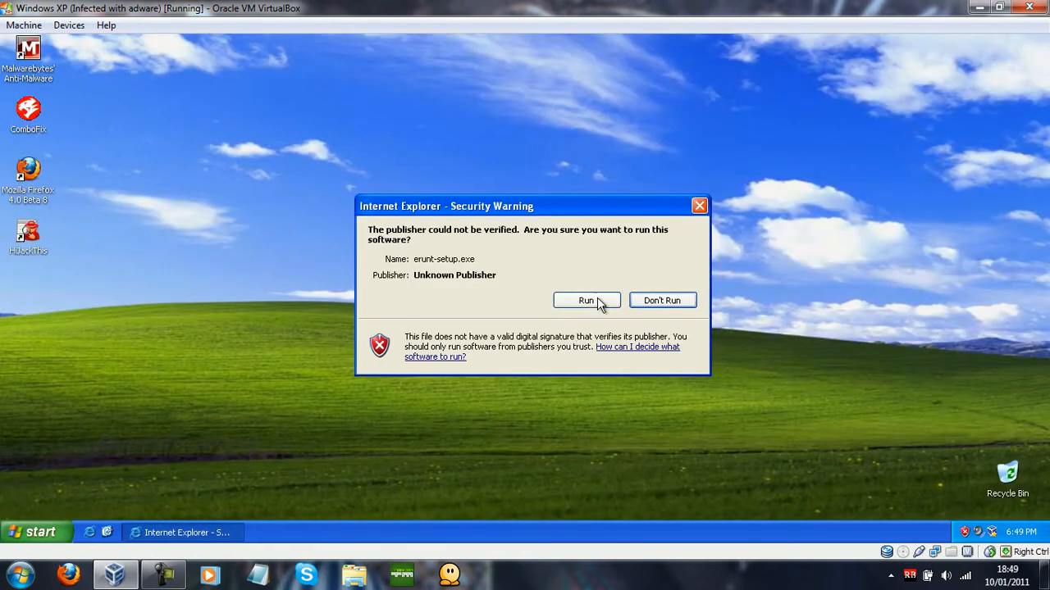
left_click(603, 299)
left_click(555, 329)
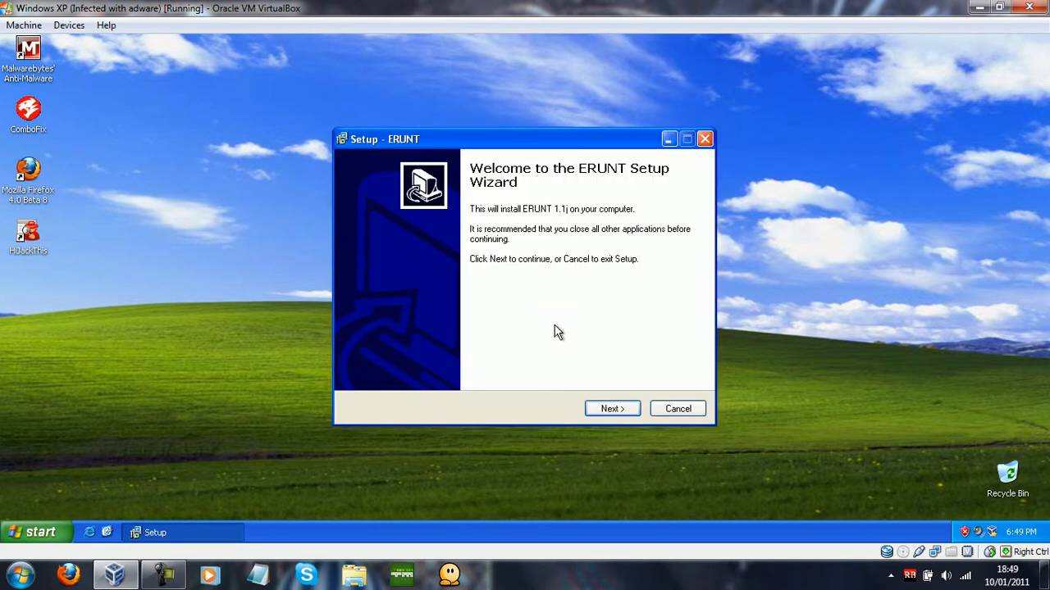
Install ERUNT with the default folders and the ERUNT desktop icon, but without the NTREGOPT desktop icon
left_click(610, 411)
left_click(597, 404)
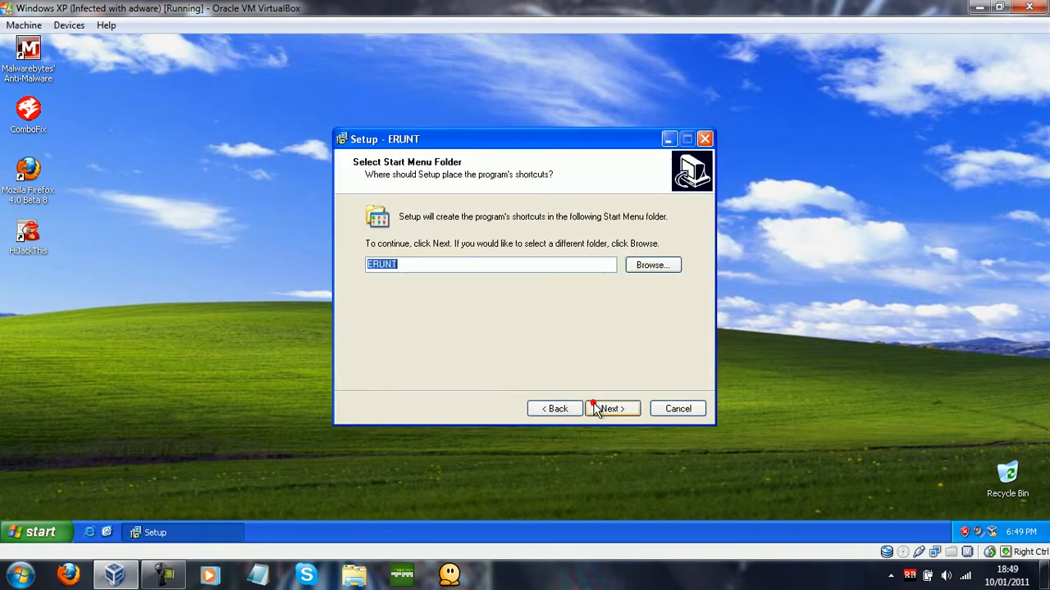
left_click(594, 405)
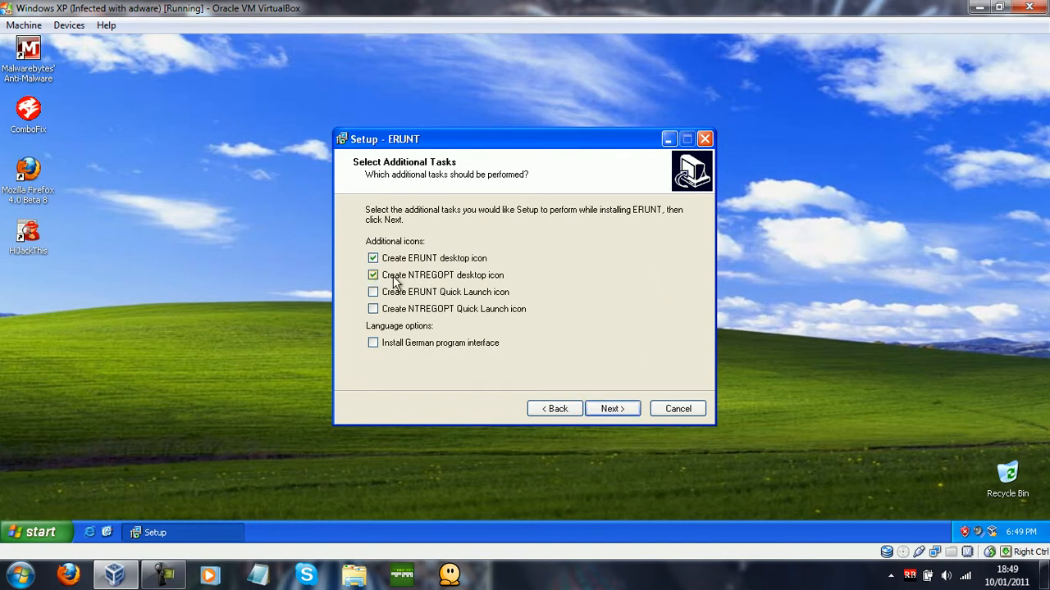
left_click(442, 278)
left_click(610, 409)
left_click(610, 410)
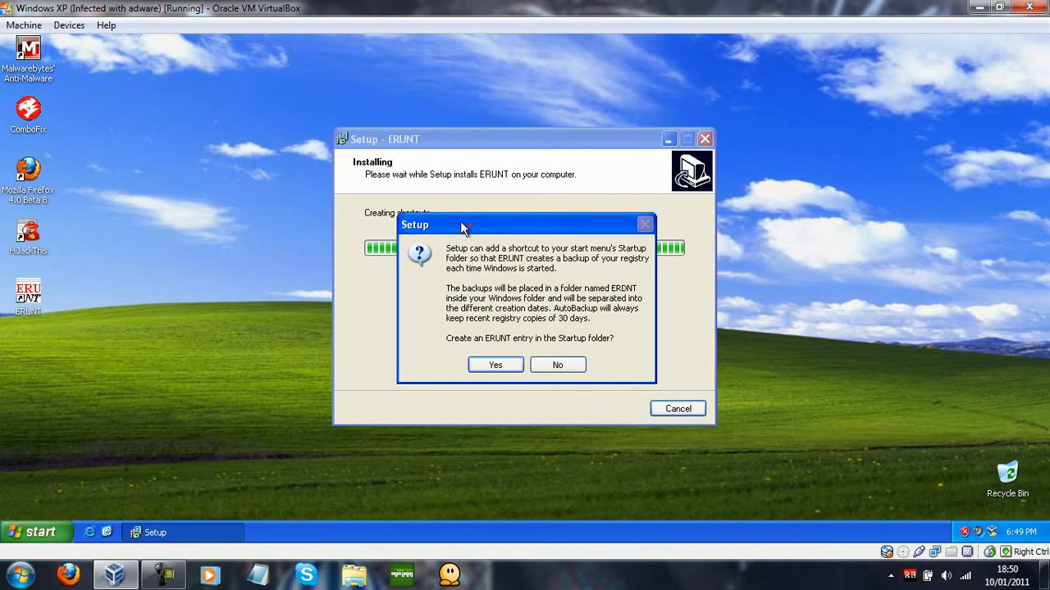
Accept the ERUNT entry in the Startup folder and finish setup, launching ERUNT without showing the documentation
left_click_drag(494, 232, 449, 208)
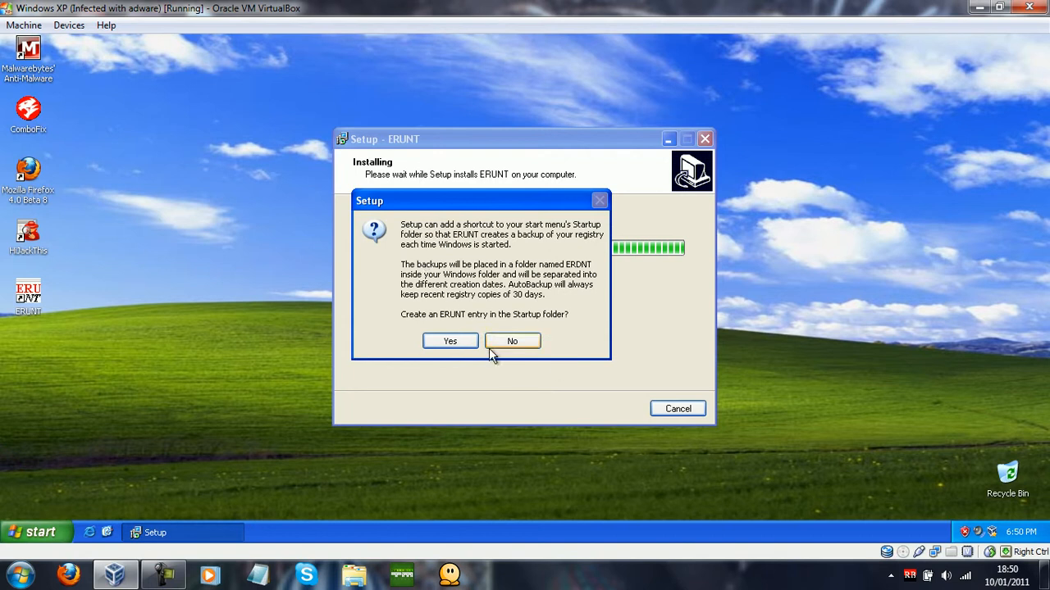
left_click_drag(424, 202, 402, 196)
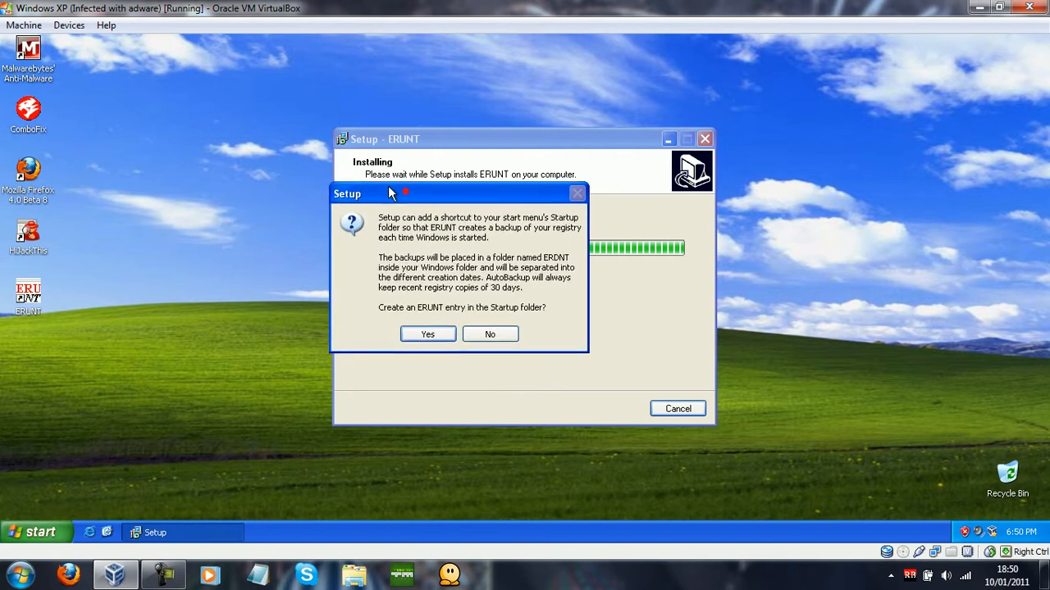
left_click(430, 327)
left_click(425, 336)
left_click(549, 265)
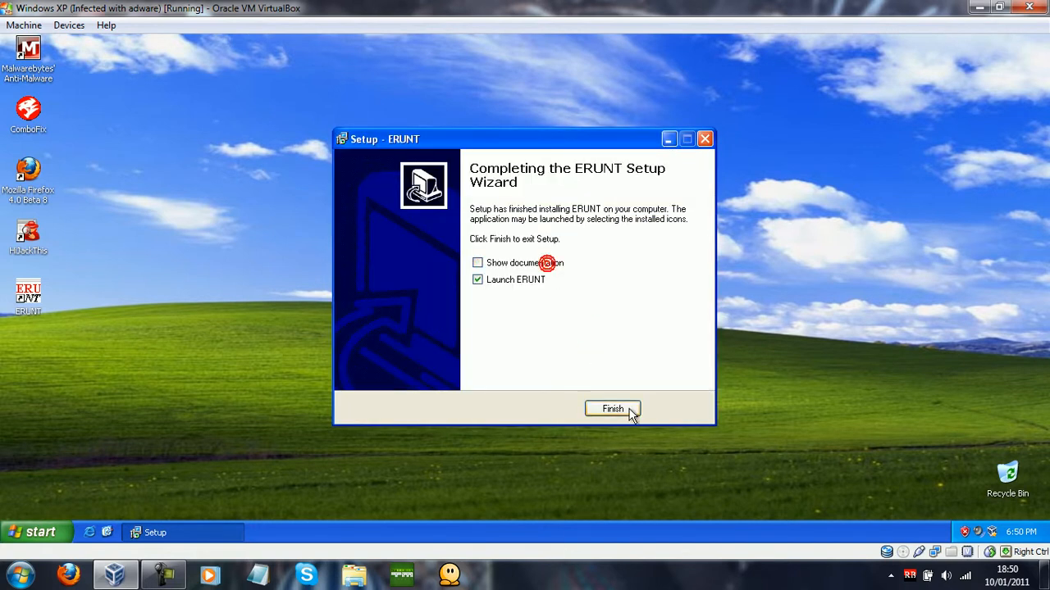
left_click(611, 409)
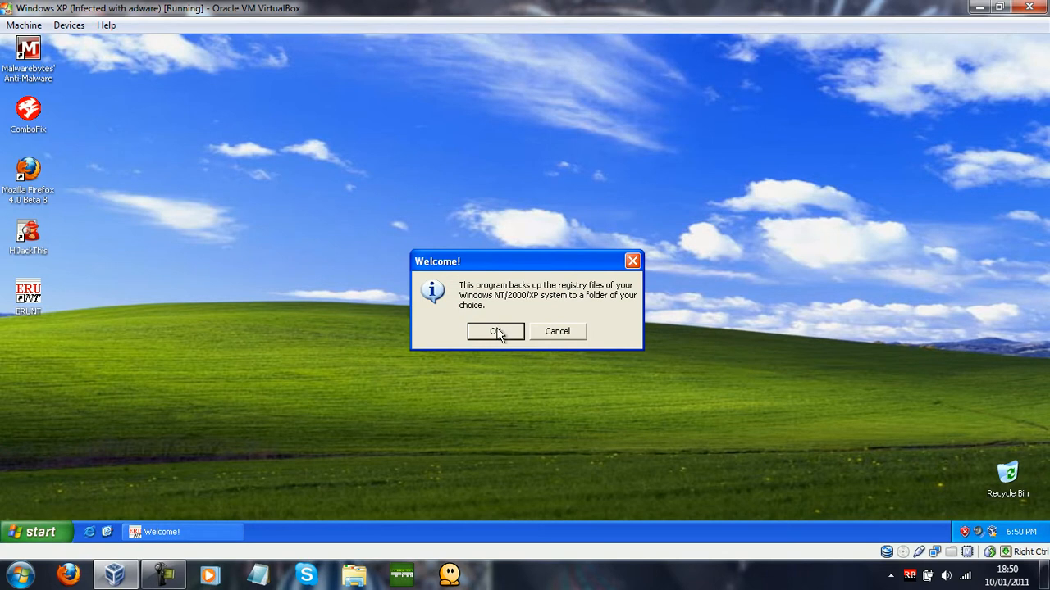
Continue past ERUNT's welcome message, browse for a backup location and create a desktop folder named backups
left_click(492, 331)
left_click_drag(501, 190, 465, 164)
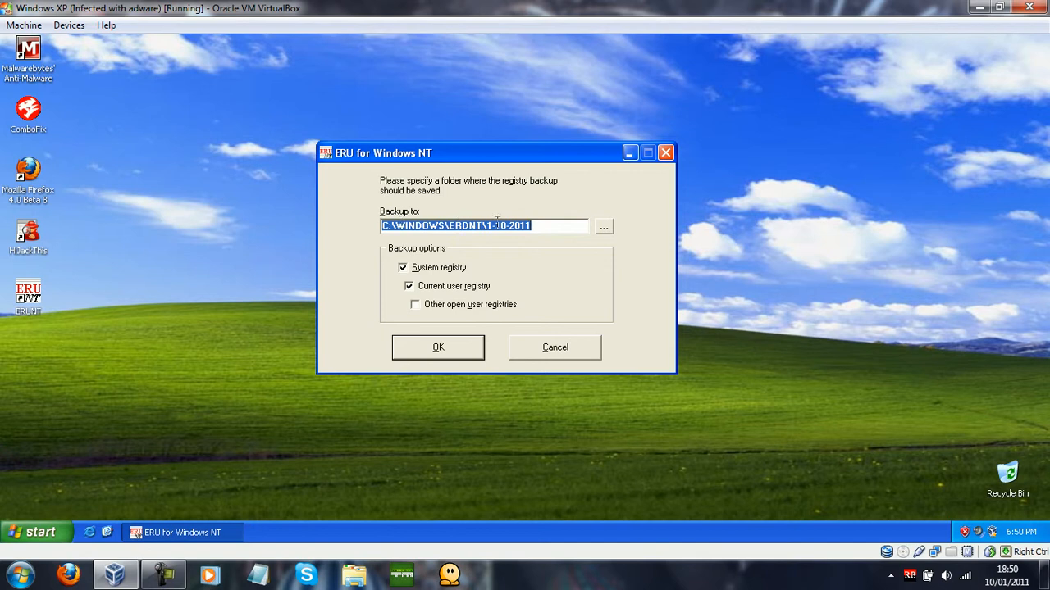
left_click(603, 226)
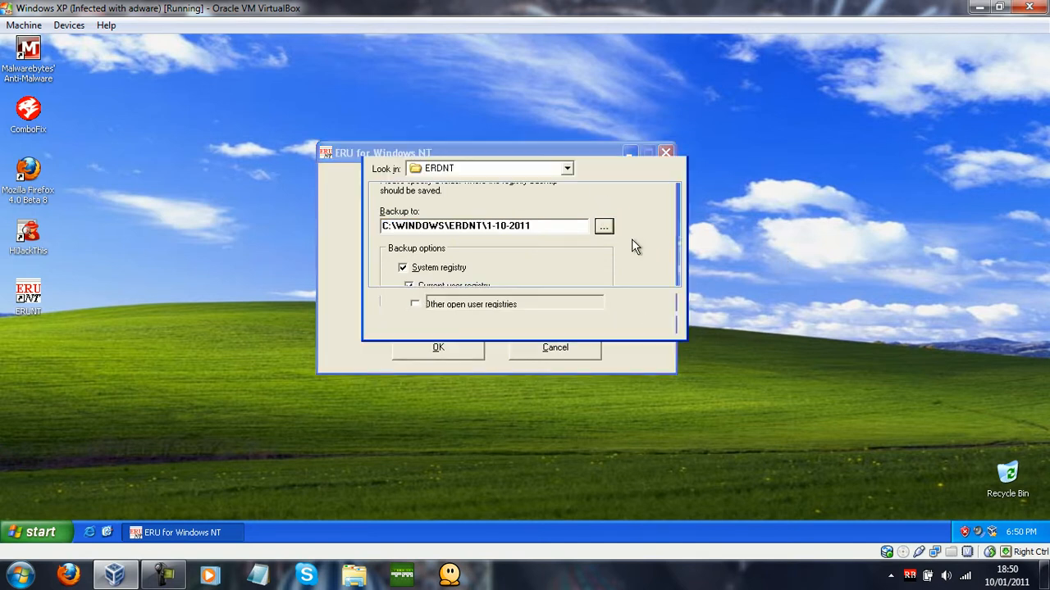
right_click(152, 136)
left_click(181, 207)
left_click(283, 209)
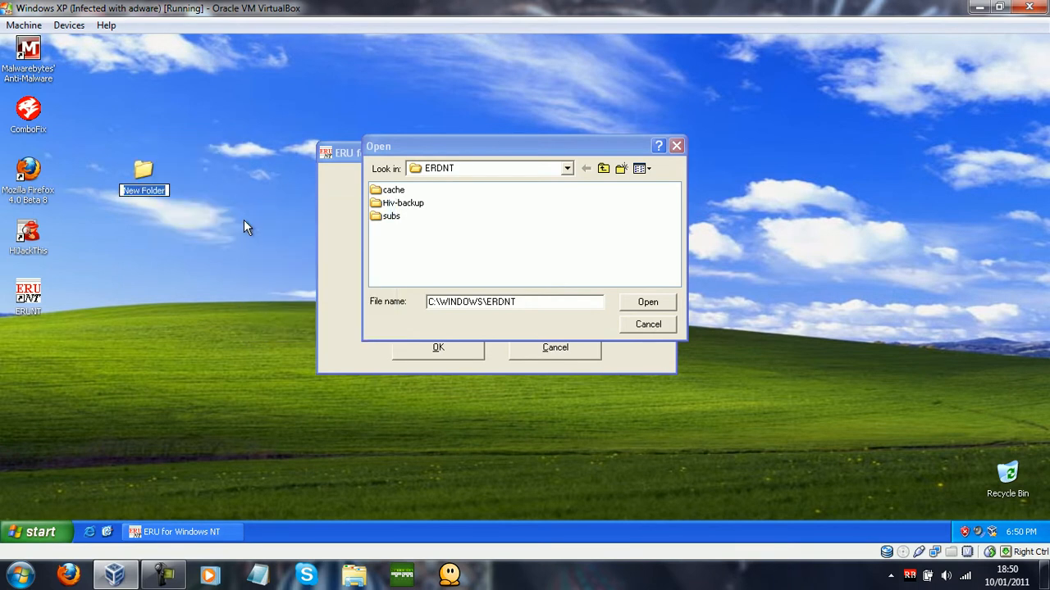
type("backups")
key("Return")
left_click(328, 311)
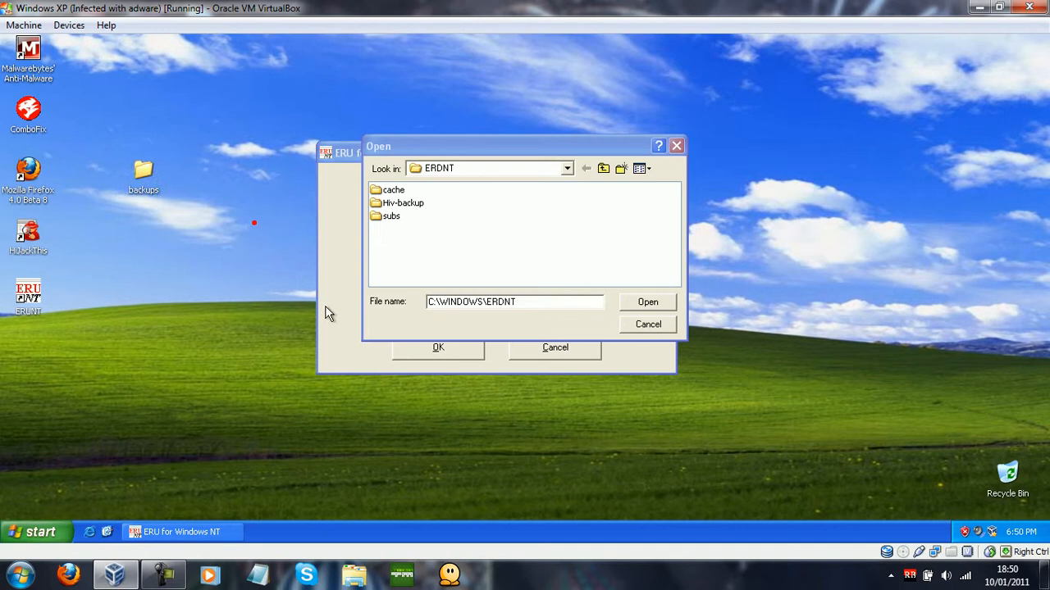
Choose the backups folder on the Desktop as the destination for the registry backup
left_click(563, 176)
left_click(565, 171)
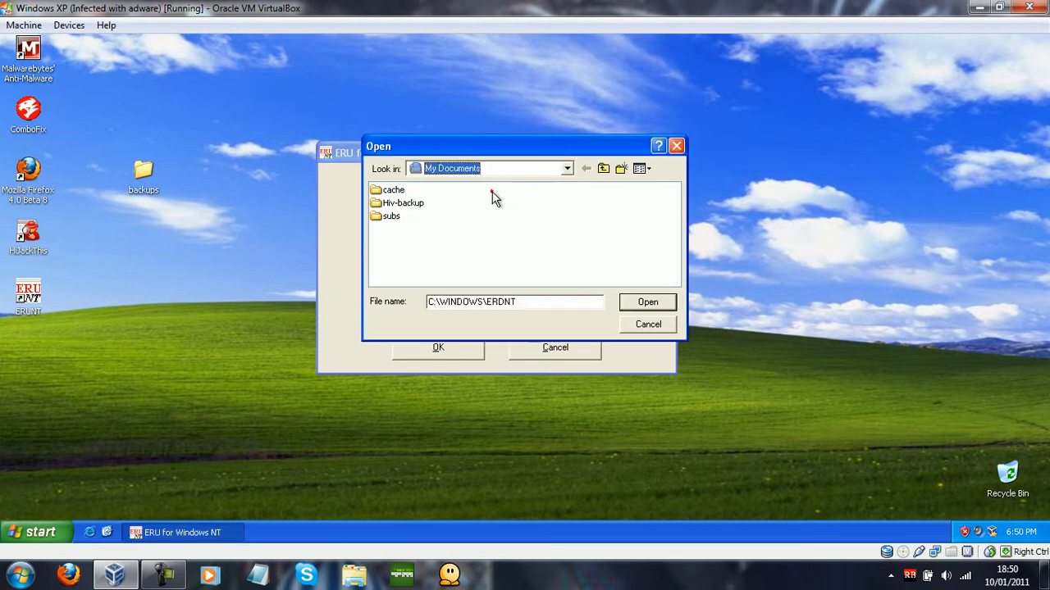
left_click(491, 193)
left_click(553, 168)
left_click(483, 180)
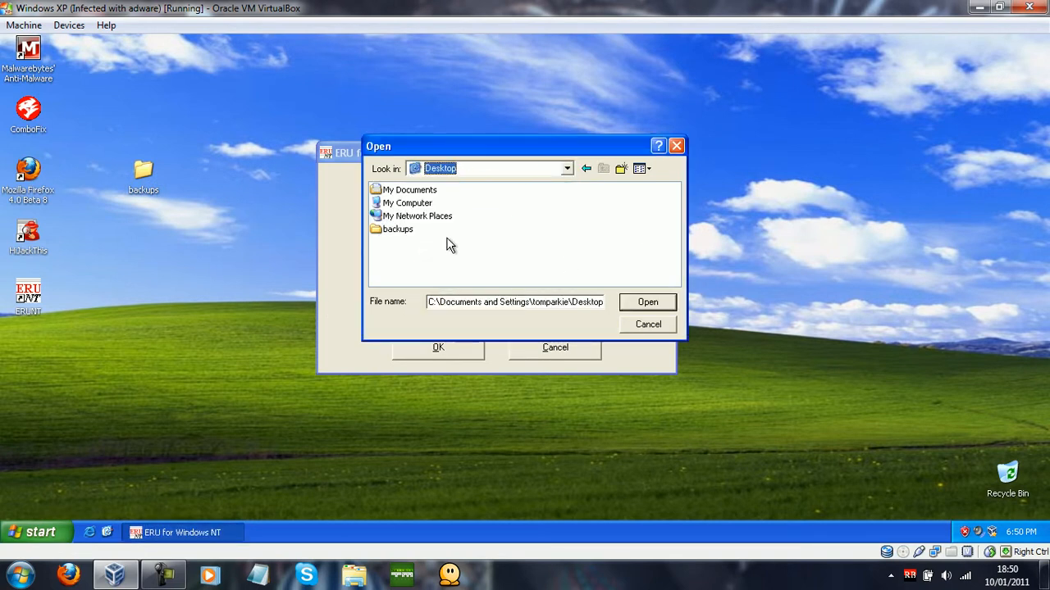
double_click(402, 230)
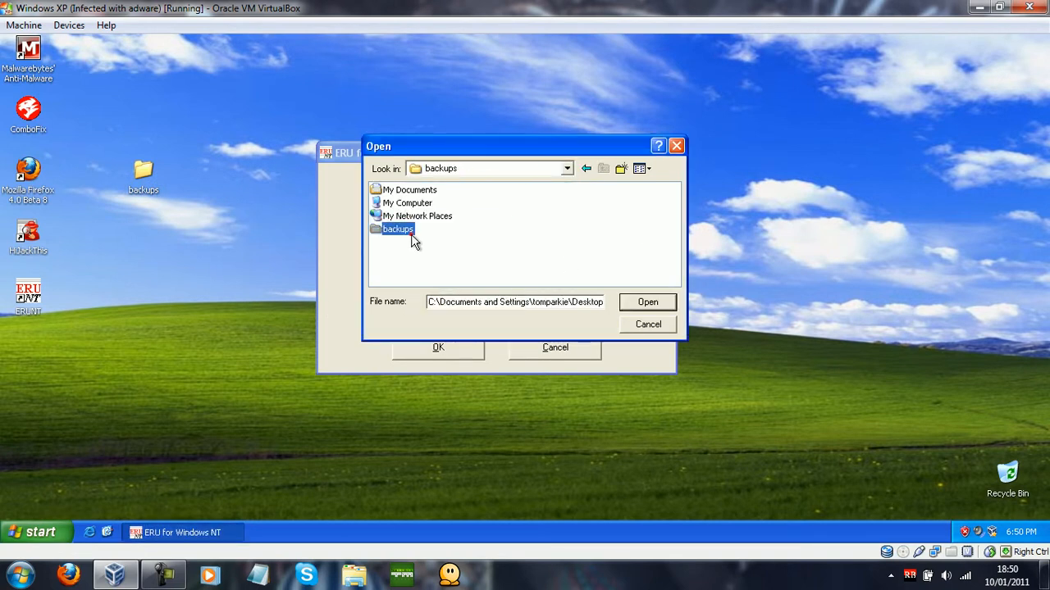
left_click(664, 310)
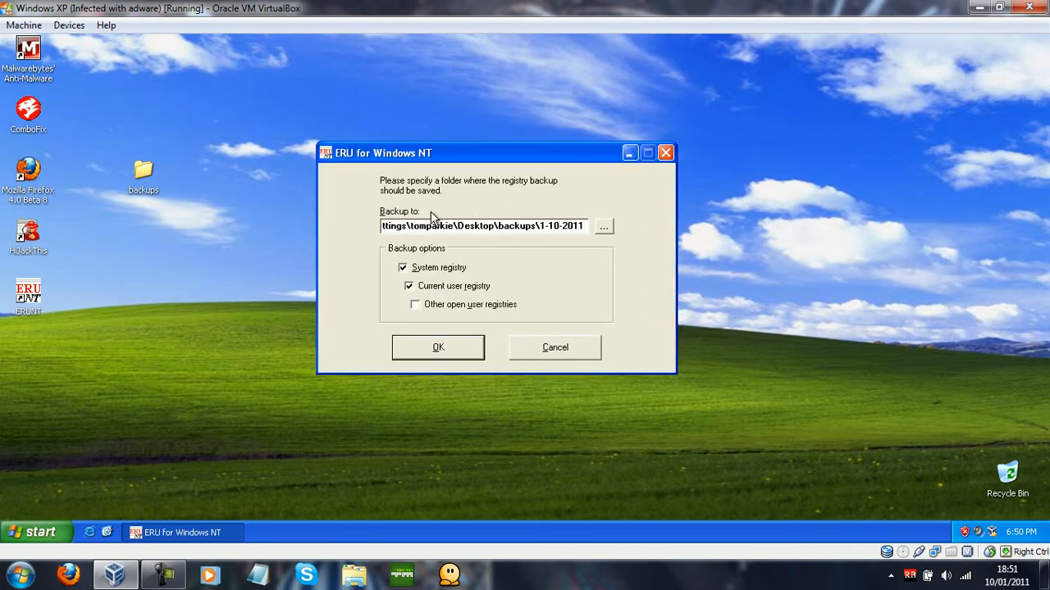
Back up the system and current user registries to the chosen folder and close the completion message
left_click(425, 348)
left_click(495, 337)
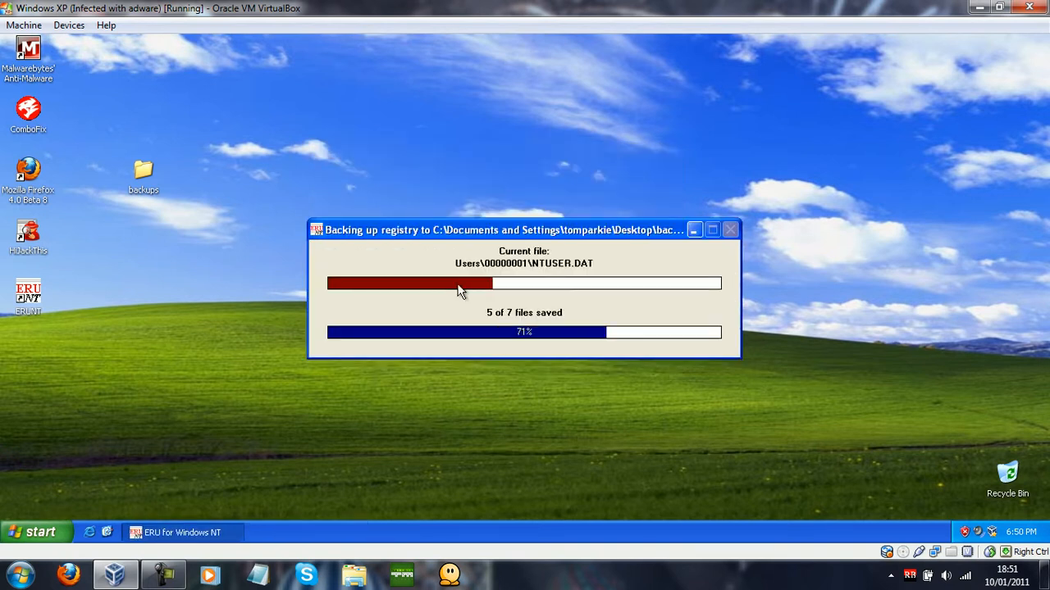
left_click(536, 325)
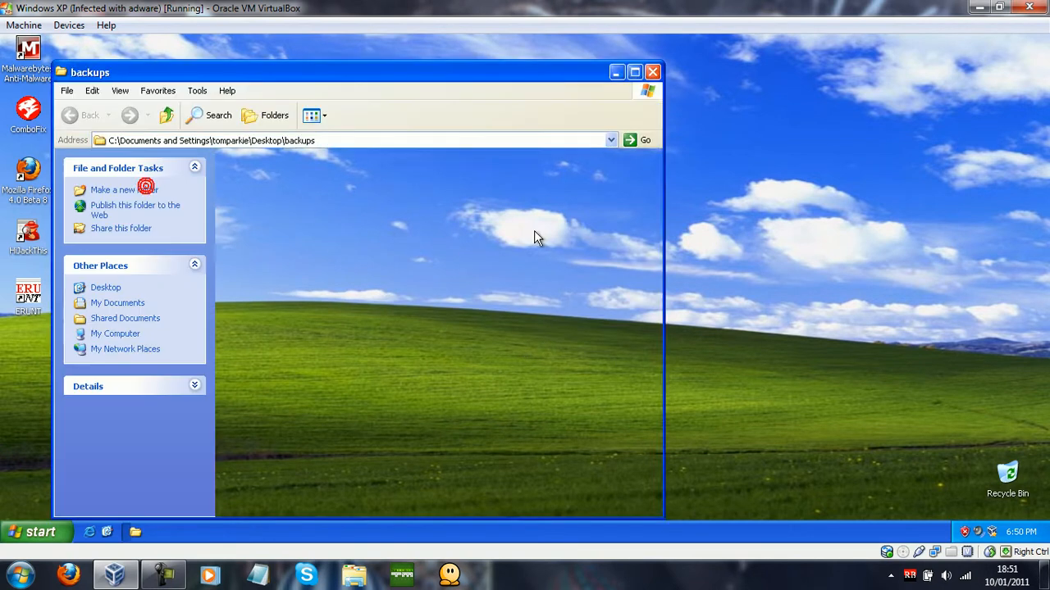
Open the ERDNT restore program in the 1-10-2011 backup folder, view its restoration options and cancel without restoring
double_click(281, 178)
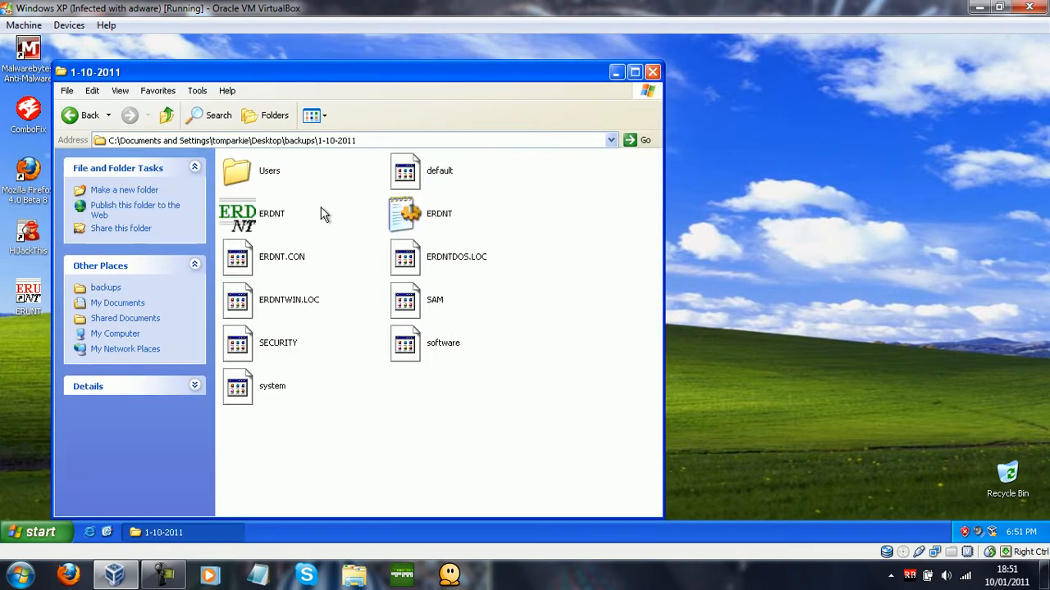
double_click(249, 231)
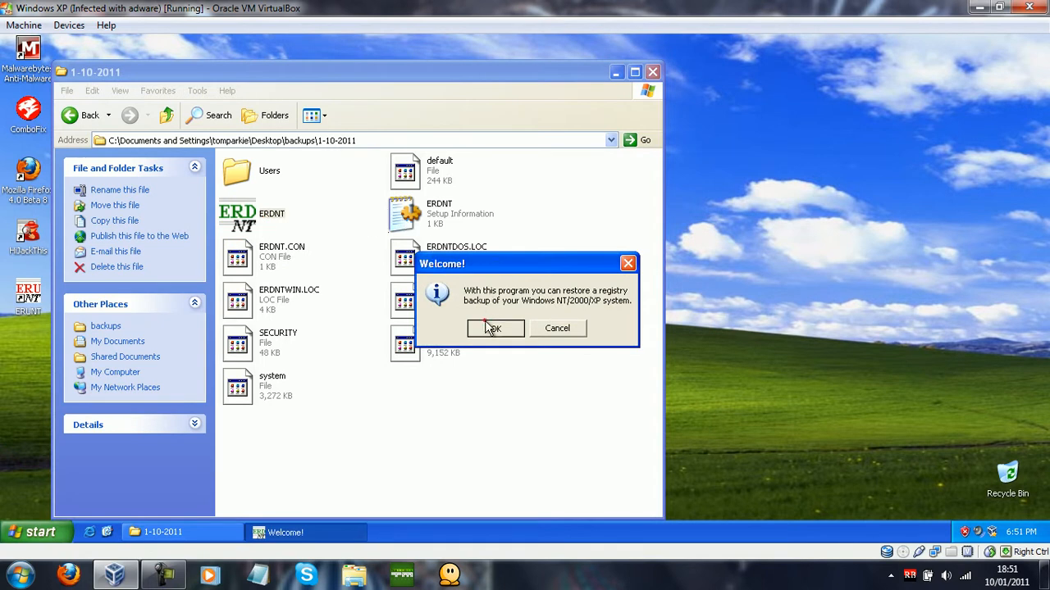
left_click(491, 328)
left_click_drag(501, 158, 477, 100)
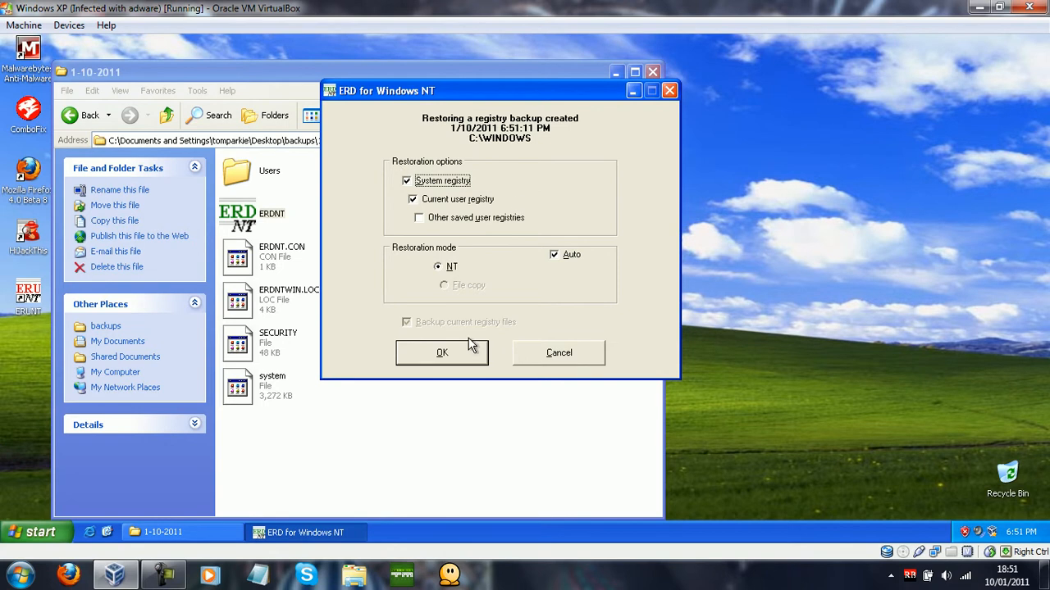
left_click(553, 354)
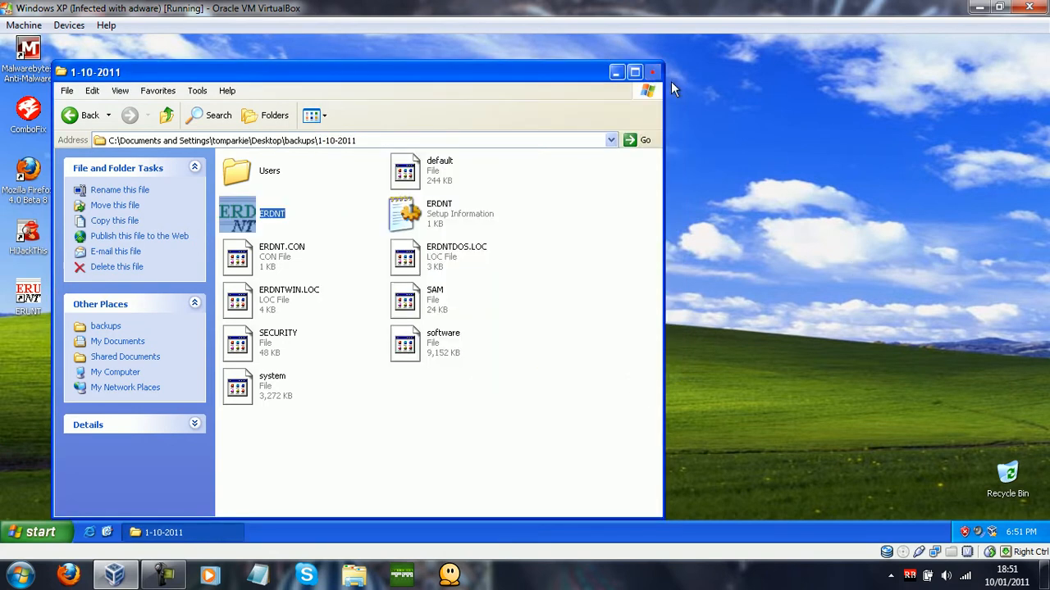
Close the backup folder window and move the backups folder below the ERUNT icon on the desktop
left_click(653, 72)
left_click_drag(144, 244, 31, 349)
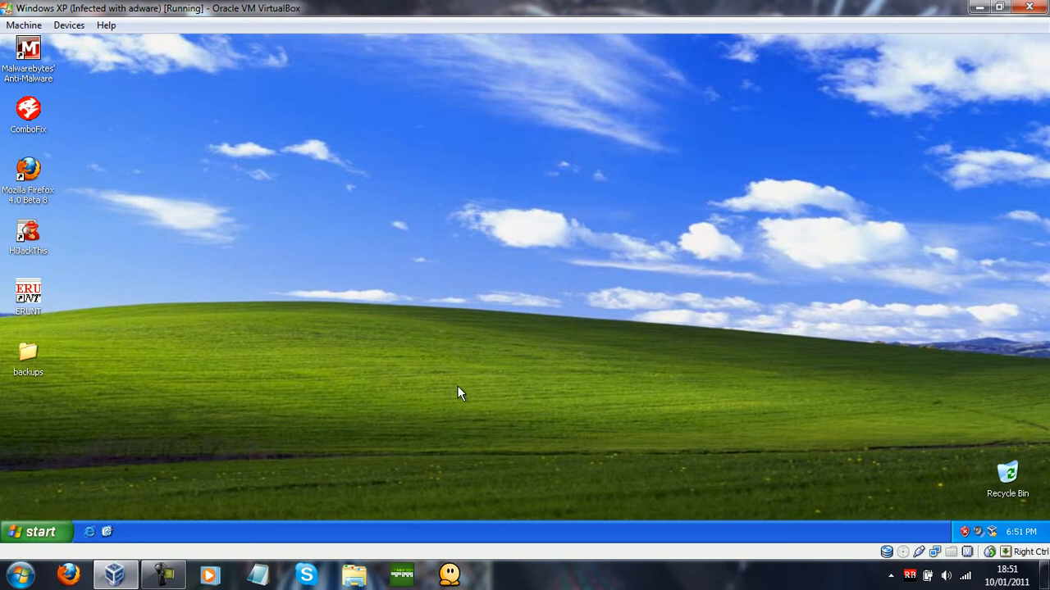
Run regedit, maximize the Registry Editor and expand HKEY_LOCAL_MACHINE
left_click(62, 533)
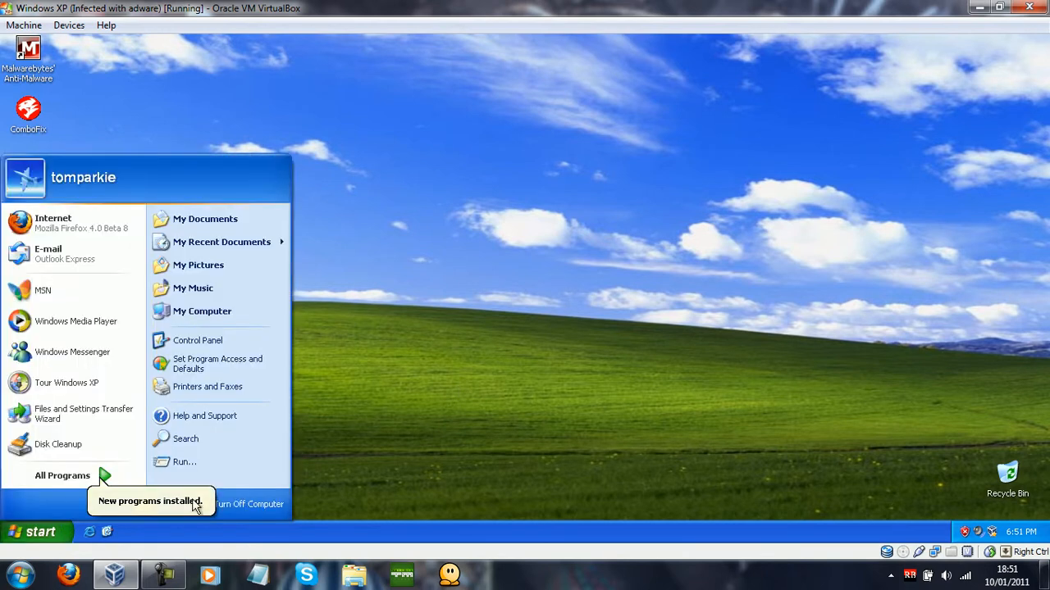
left_click(211, 470)
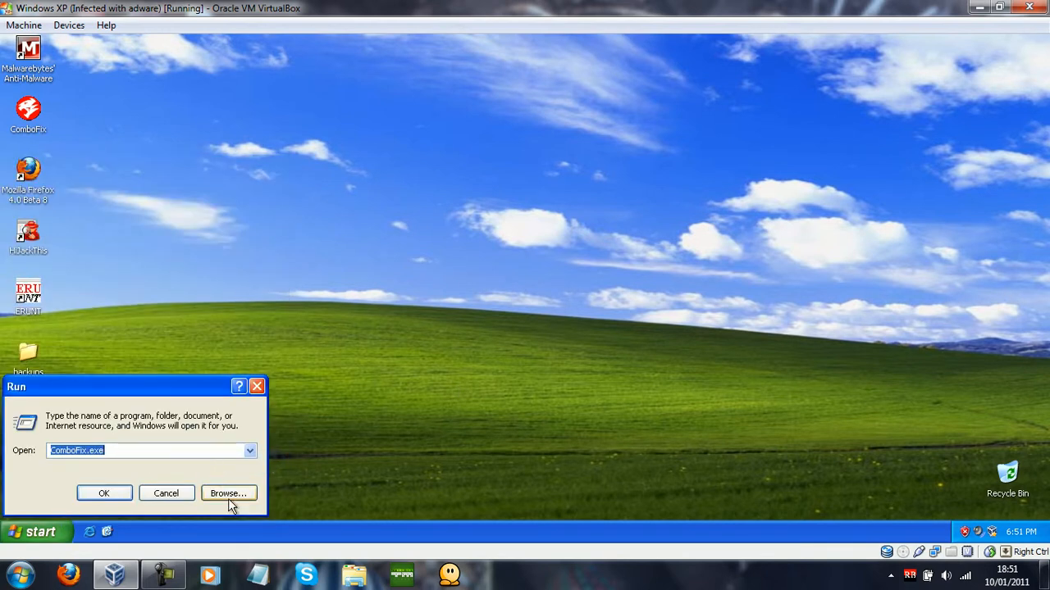
type("regedit")
key("Return")
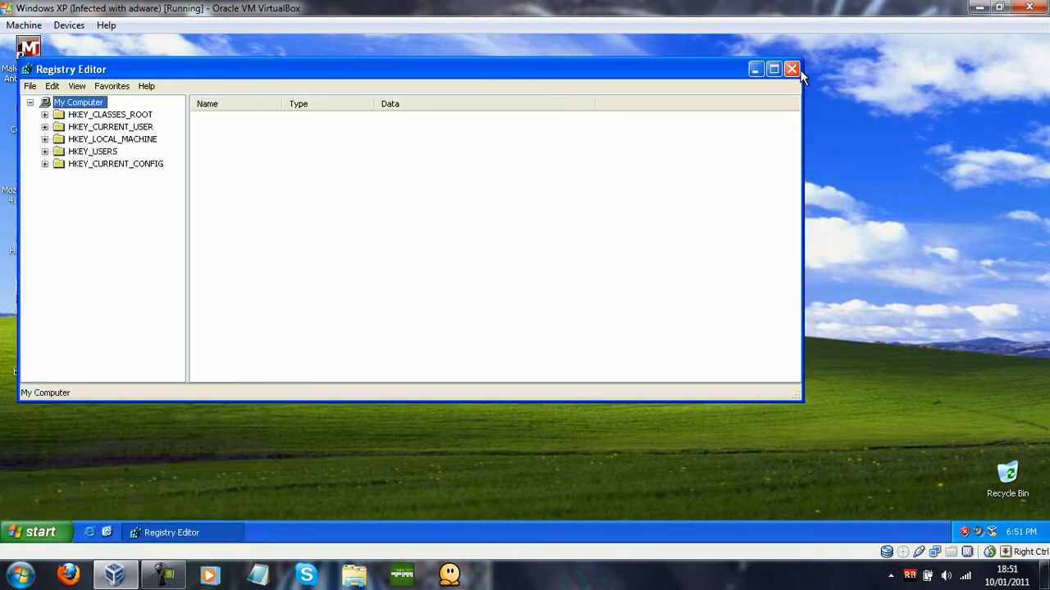
left_click(768, 69)
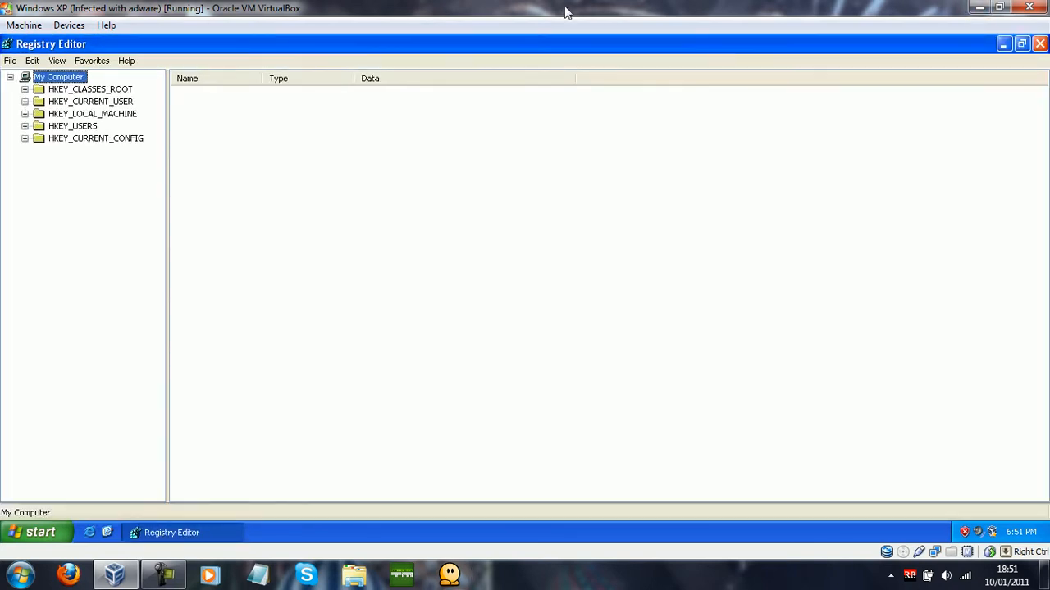
left_click(25, 113)
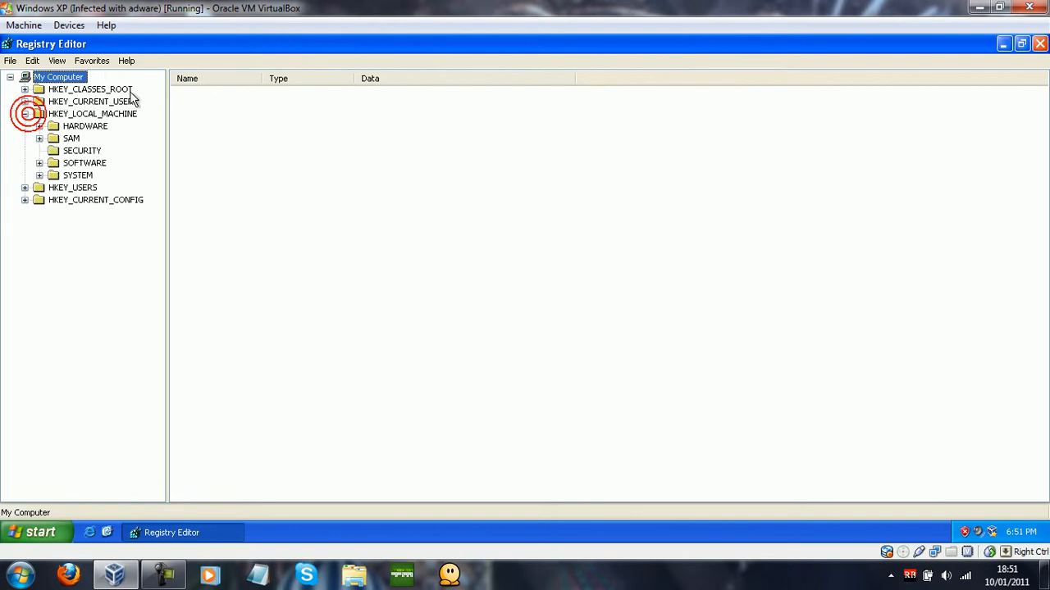
Try to delete the SECURITY key and all its subkeys under HKEY_LOCAL_MACHINE
left_click(82, 151)
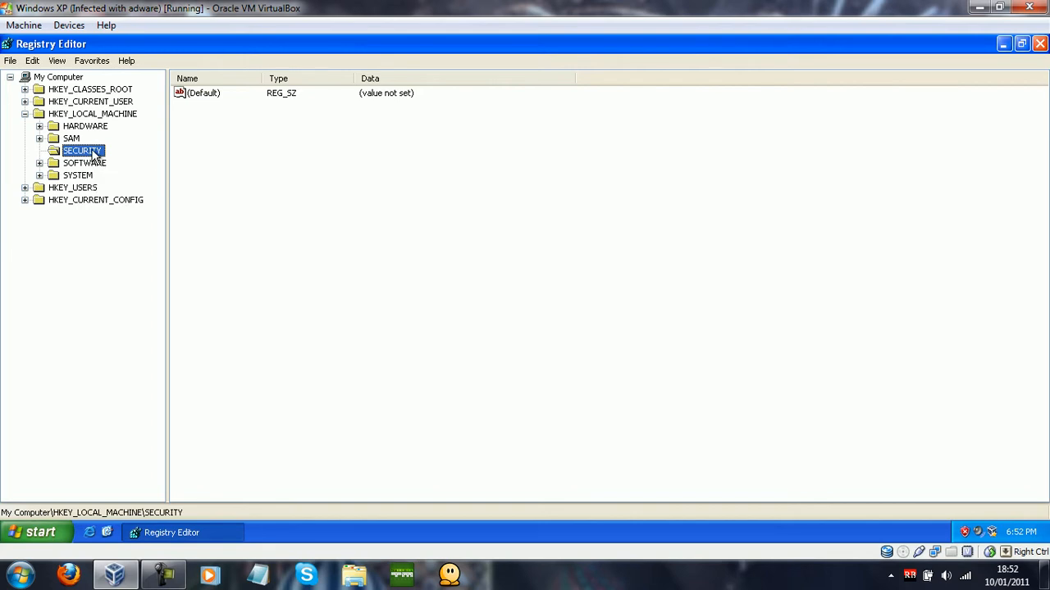
right_click(96, 156)
left_click(126, 200)
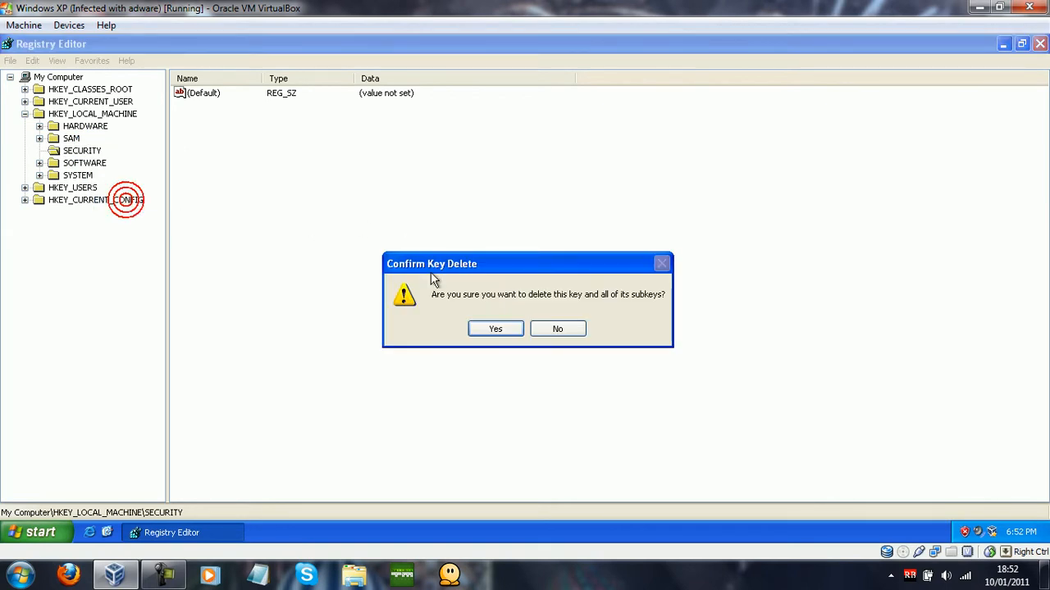
left_click(484, 330)
left_click(520, 330)
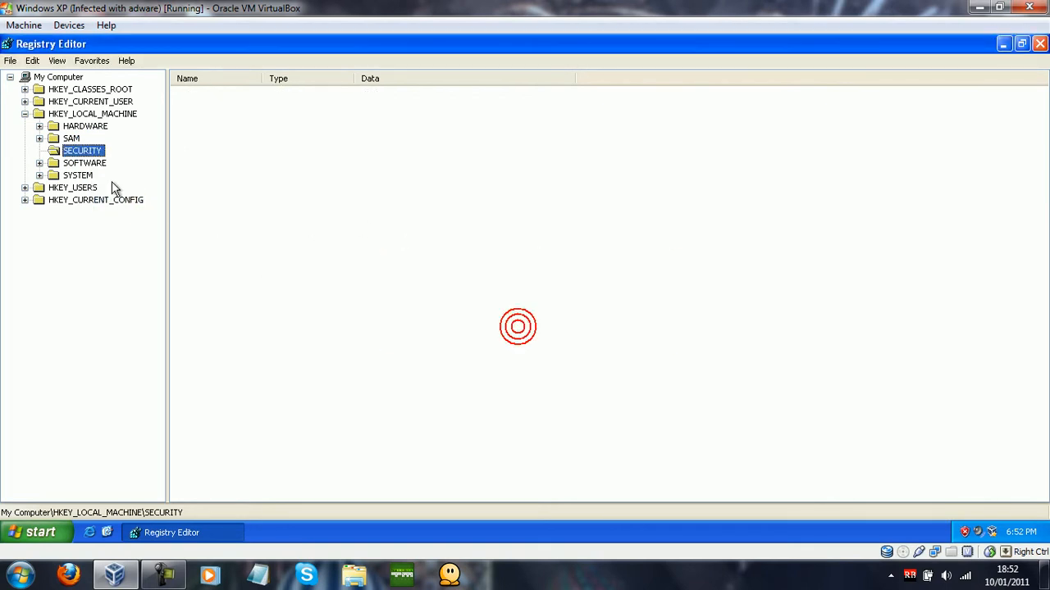
Try to delete the SOFTWARE key and all its subkeys under HKEY_LOCAL_MACHINE, then expand the key to check it
right_click(76, 164)
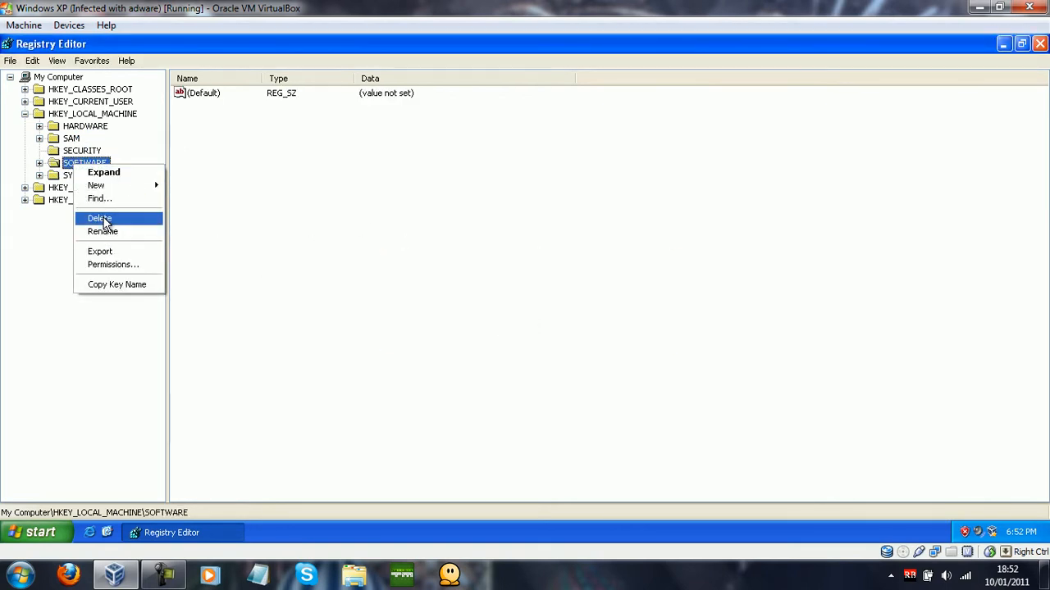
left_click(104, 218)
left_click(479, 330)
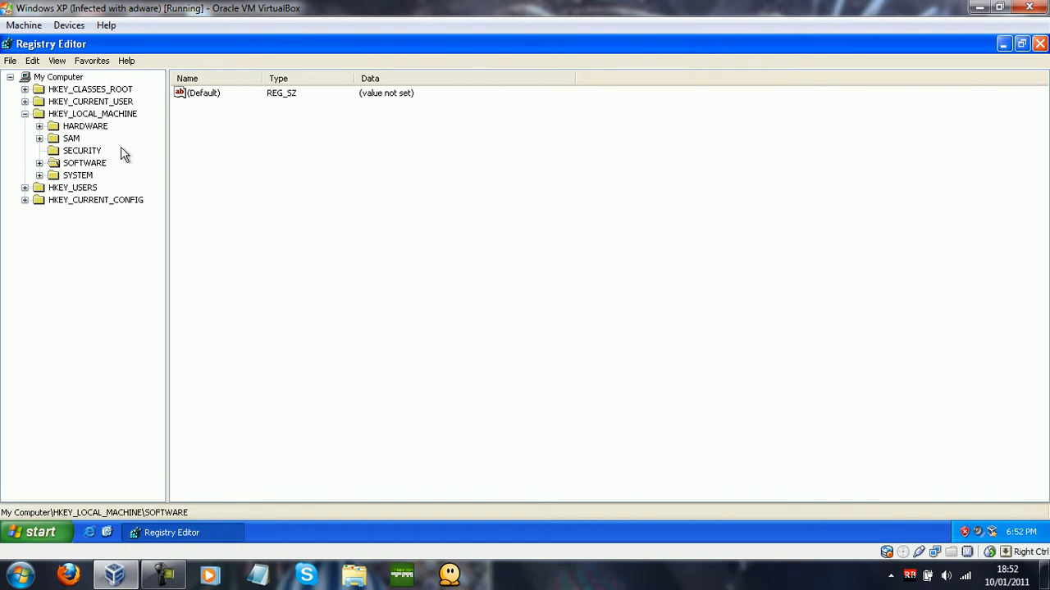
left_click(88, 168)
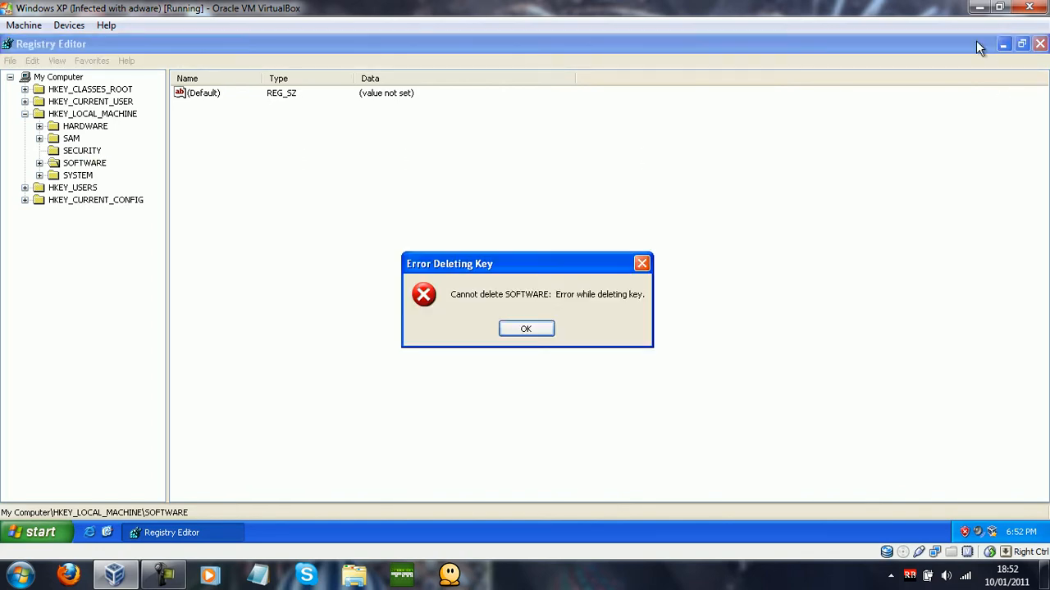
left_click(526, 329)
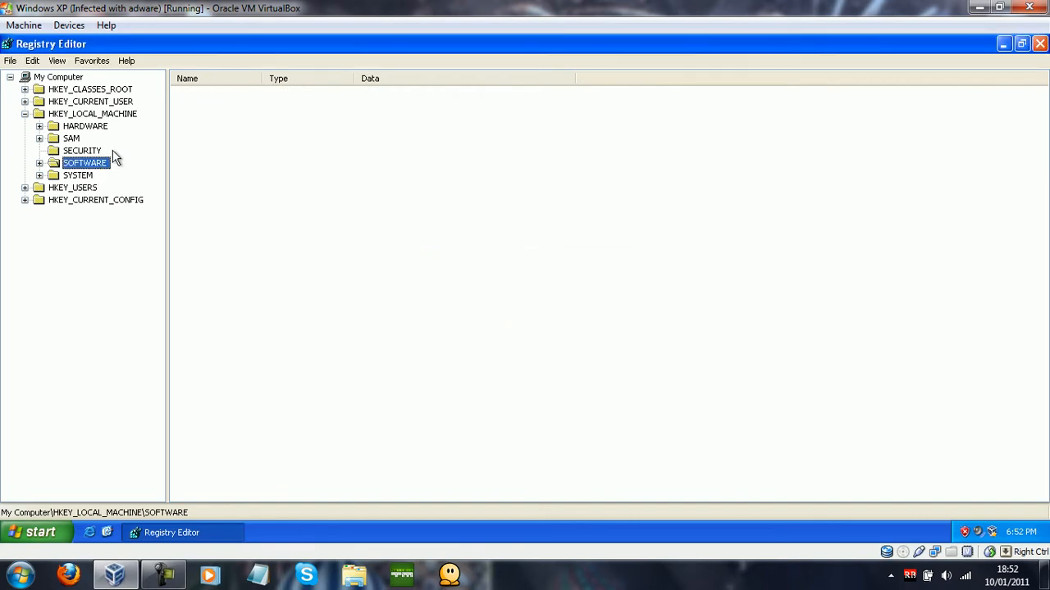
left_click(39, 163)
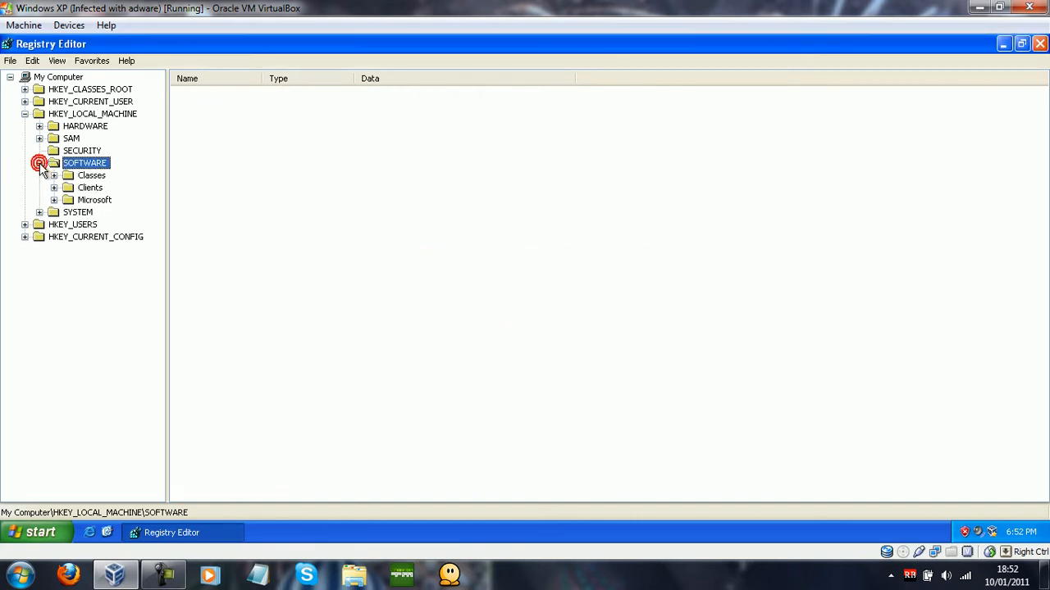
Delete the Clients key and all its subkeys under HKEY_LOCAL_MACHINE\SOFTWARE
left_click(87, 187)
right_click(76, 187)
left_click(123, 239)
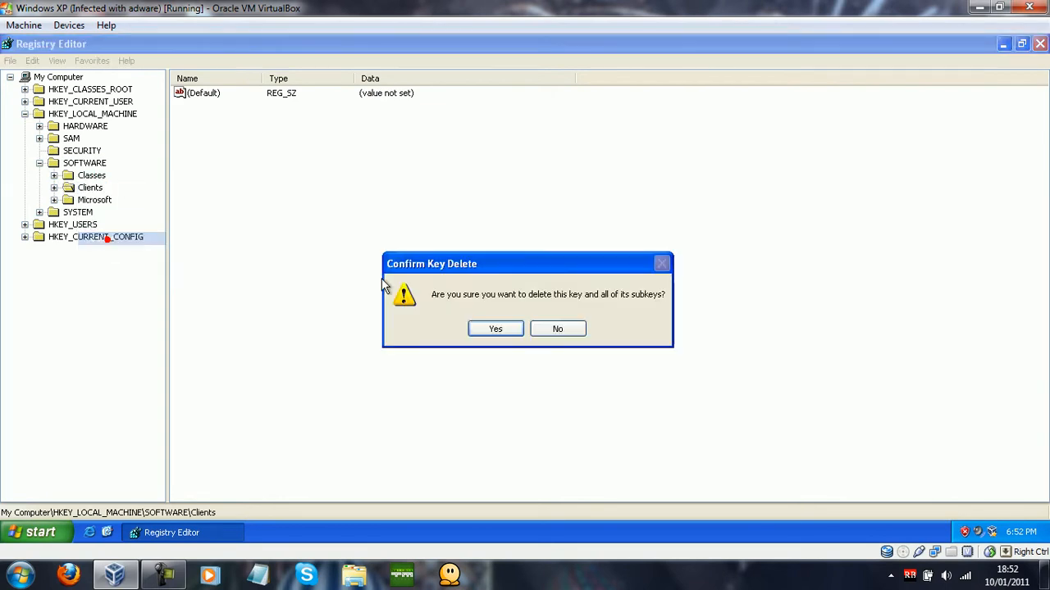
left_click(495, 329)
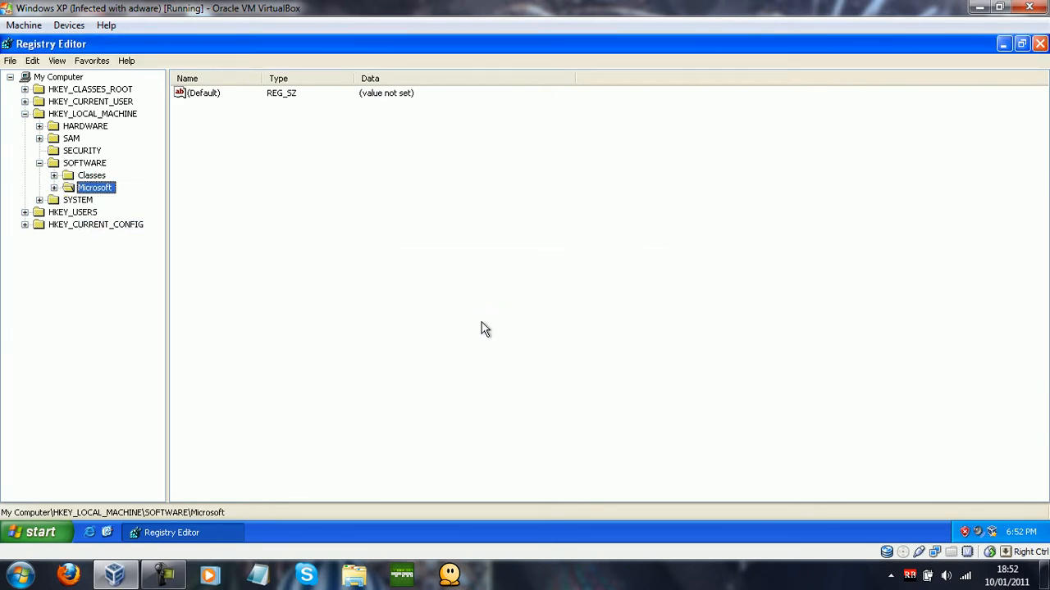
Try to delete the Microsoft and Classes keys with all their subkeys under HKEY_LOCAL_MACHINE\SOFTWARE
right_click(106, 187)
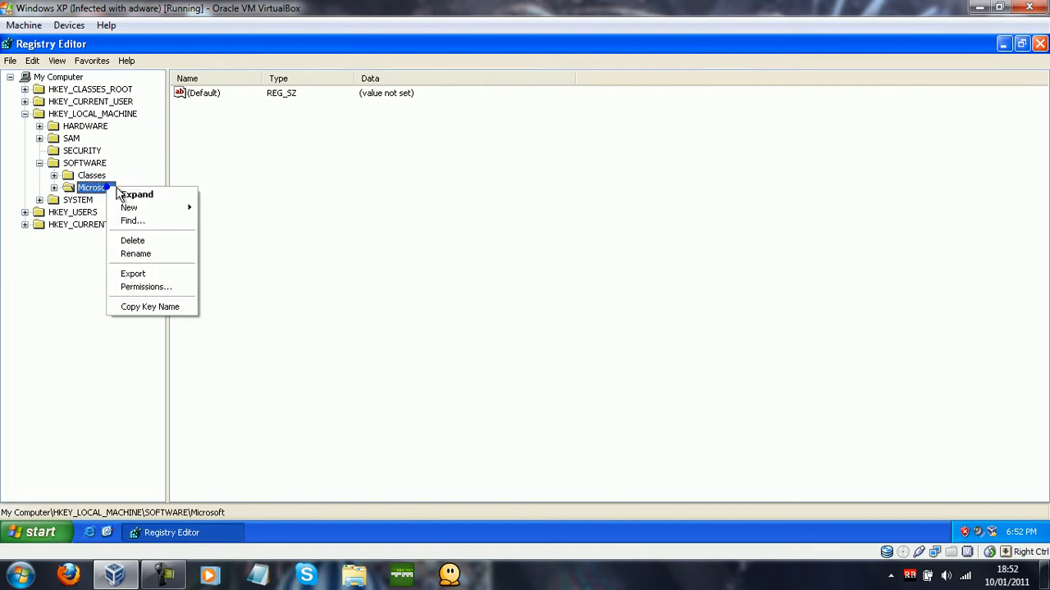
left_click(135, 241)
left_click(504, 329)
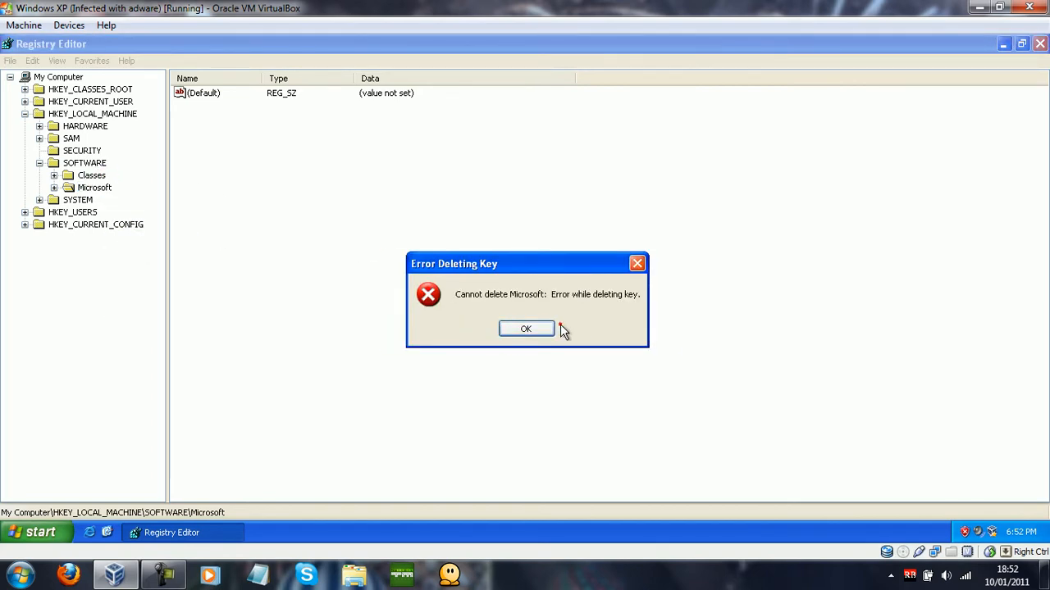
left_click(526, 329)
right_click(90, 176)
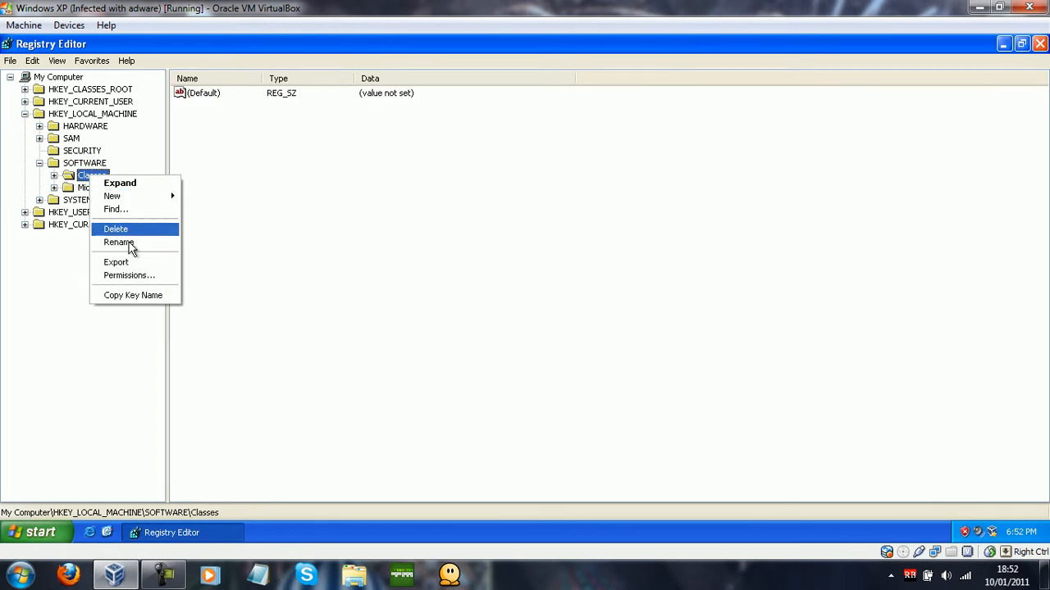
left_click(128, 233)
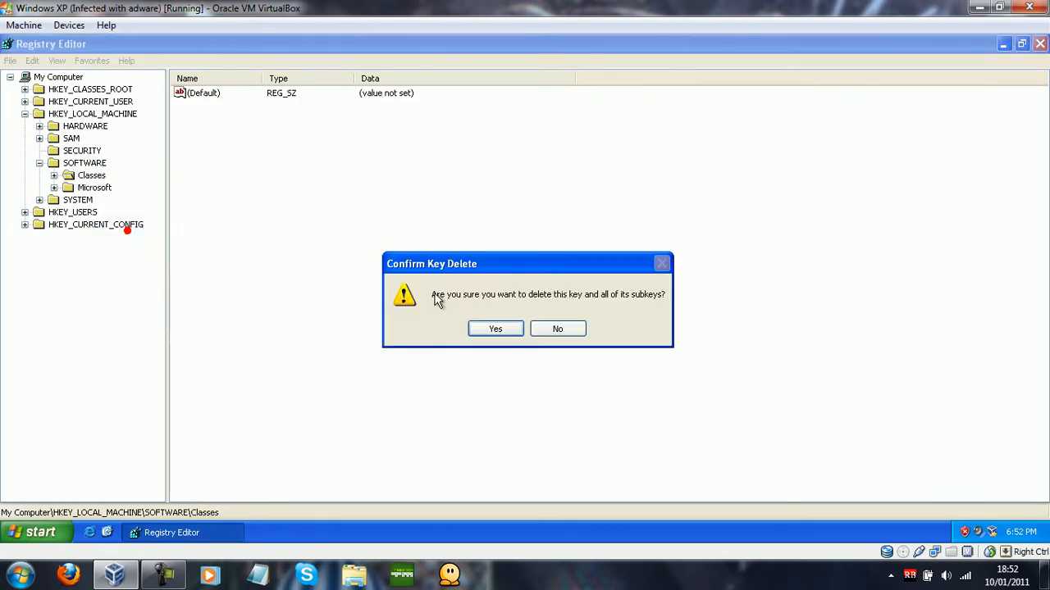
left_click(487, 329)
left_click(506, 328)
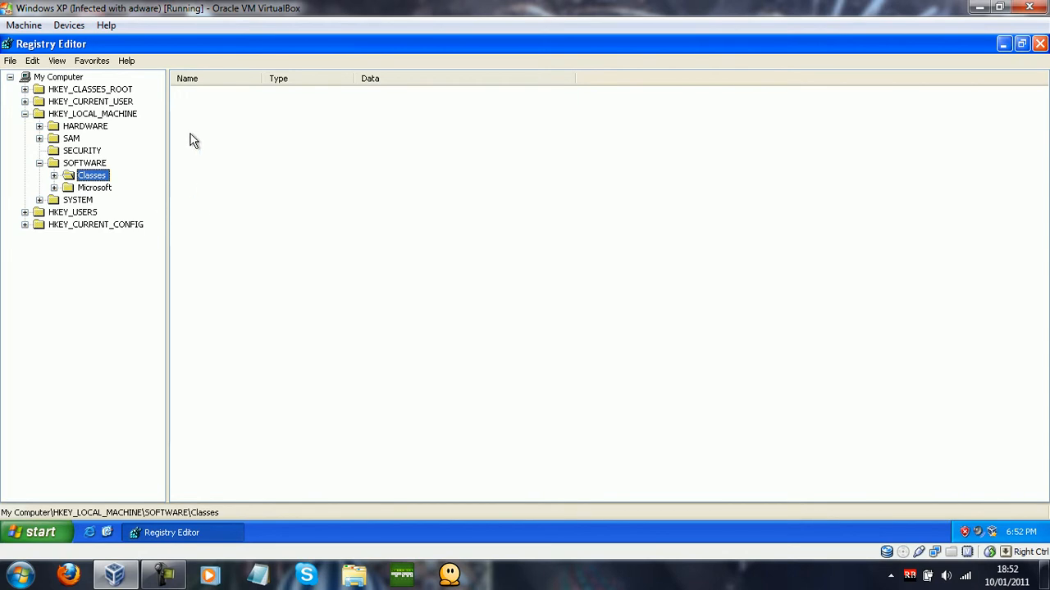
Expand HKEY_CLASSES_ROOT and delete its .htm and .html keys
left_click(24, 88)
left_click(56, 101)
right_click(55, 100)
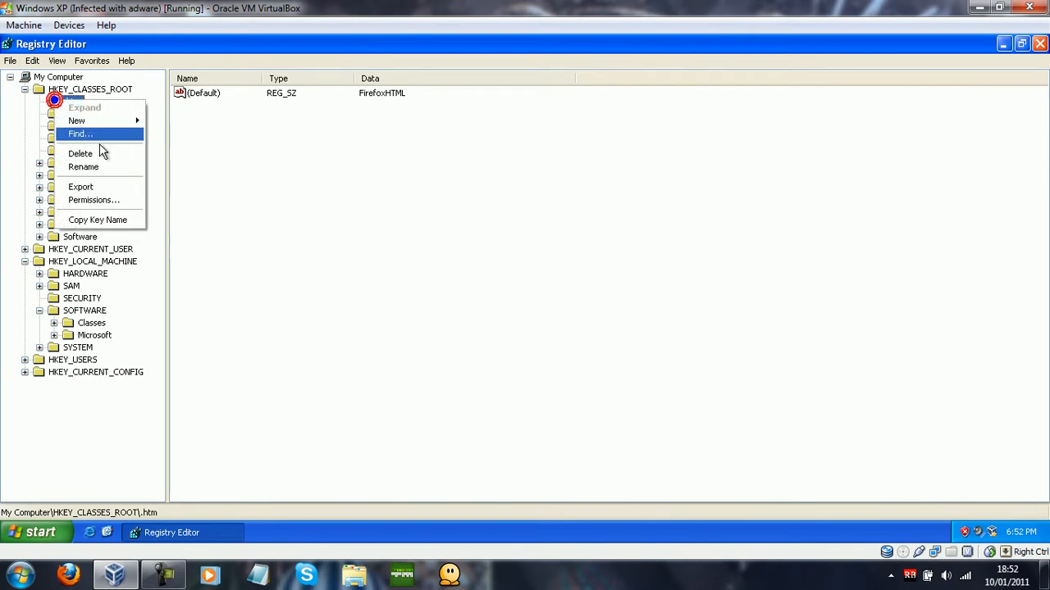
left_click(86, 155)
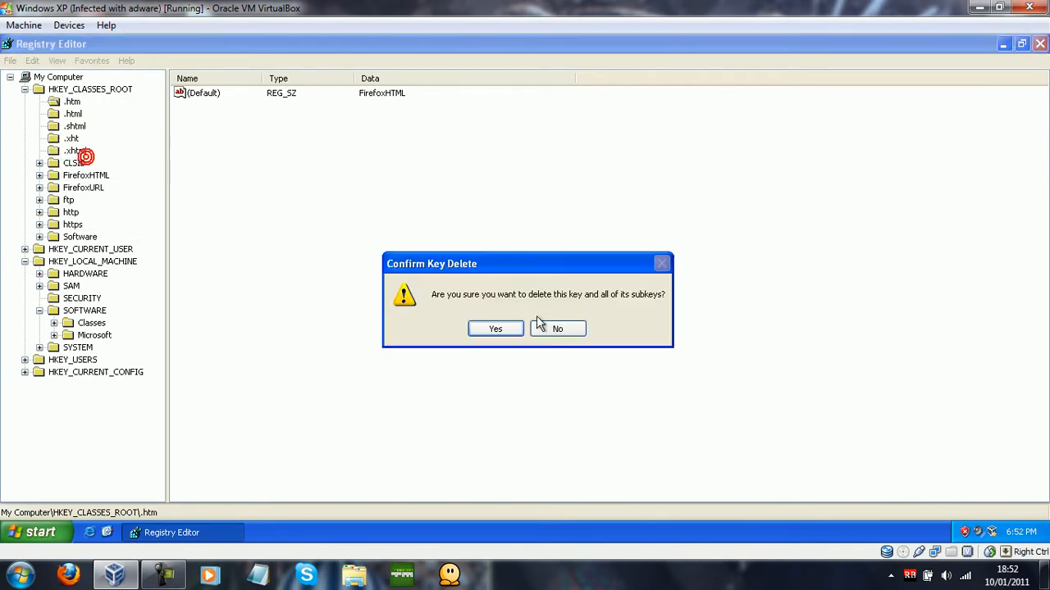
left_click(495, 329)
right_click(79, 101)
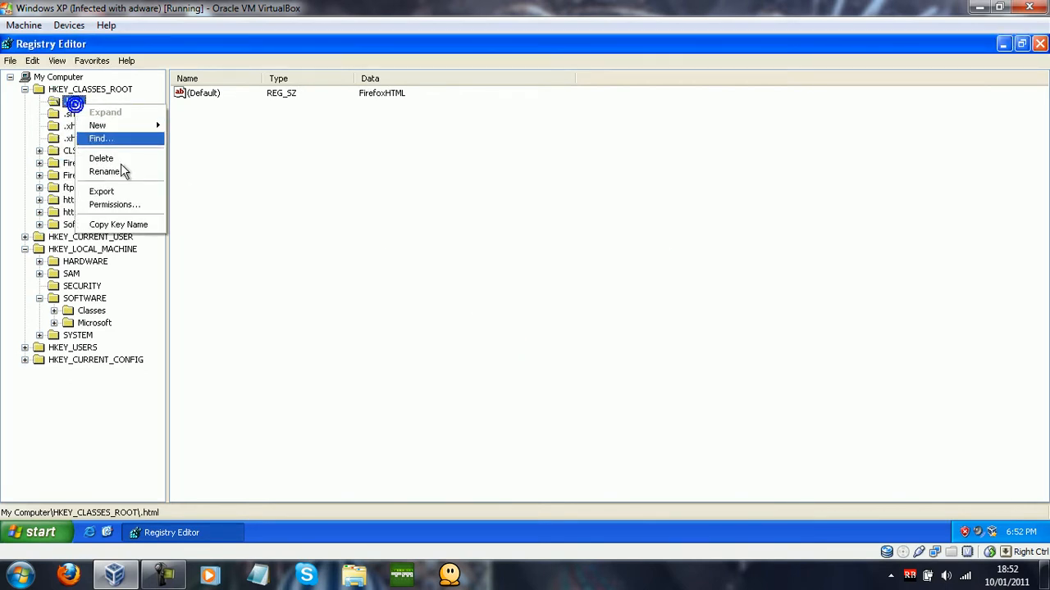
left_click(120, 156)
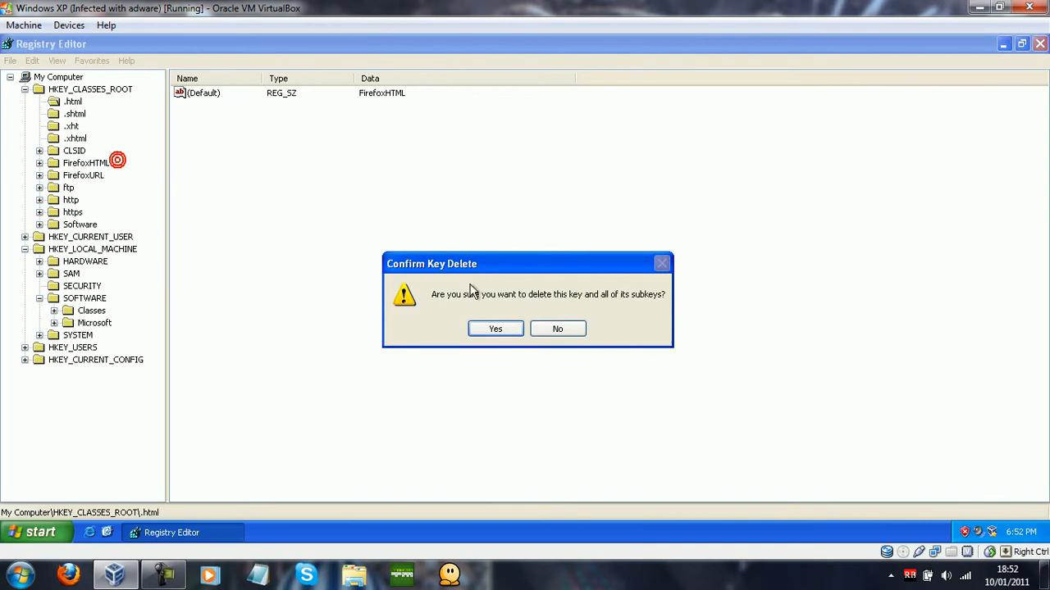
left_click(485, 333)
Delete the .shtml, .xhtml and .xht keys under HKEY_CLASSES_ROOT
right_click(78, 105)
left_click(122, 156)
left_click(502, 326)
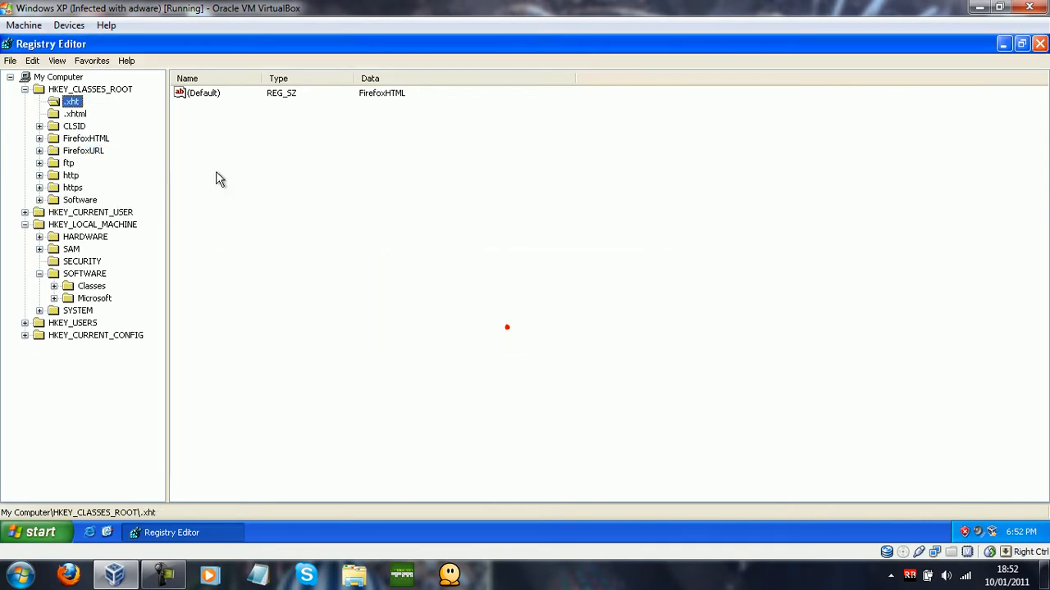
right_click(79, 112)
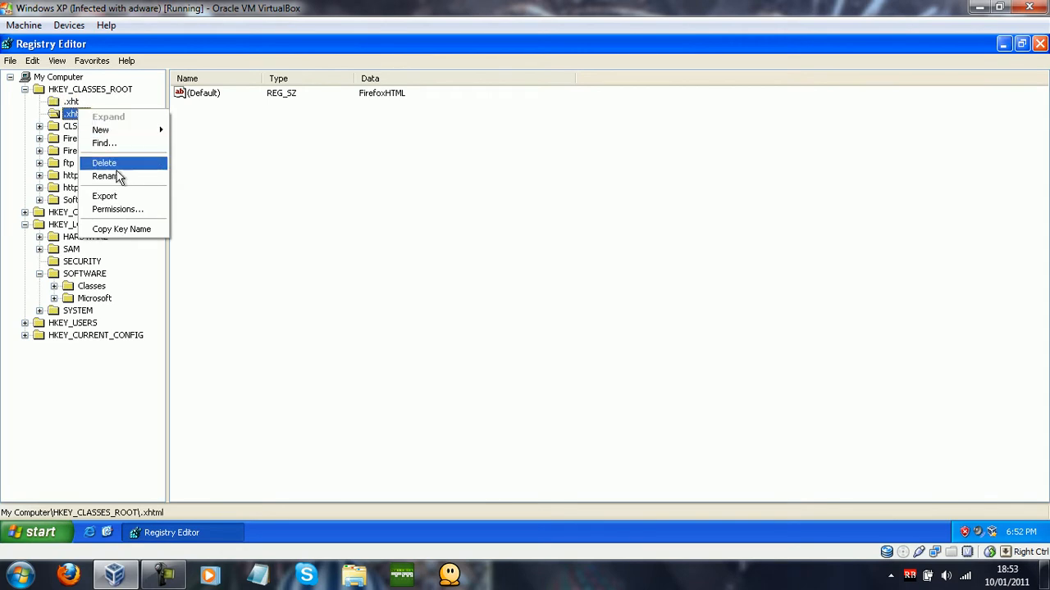
left_click(115, 164)
left_click(510, 329)
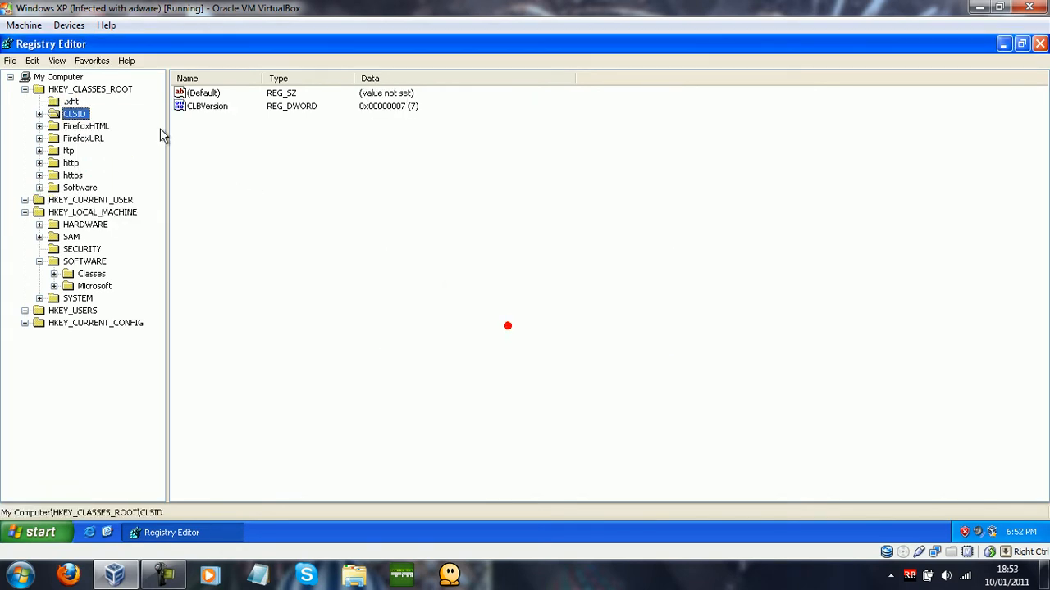
left_click(73, 101)
right_click(74, 100)
left_click(119, 157)
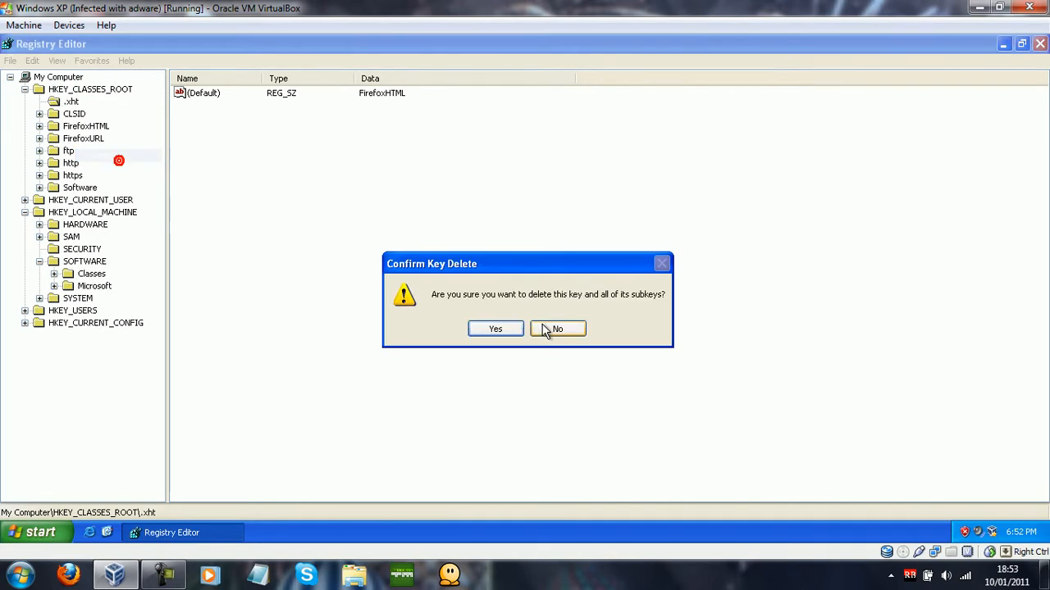
left_click(510, 328)
Try to delete the CLSID key and all its subkeys under HKEY_CLASSES_ROOT
right_click(90, 104)
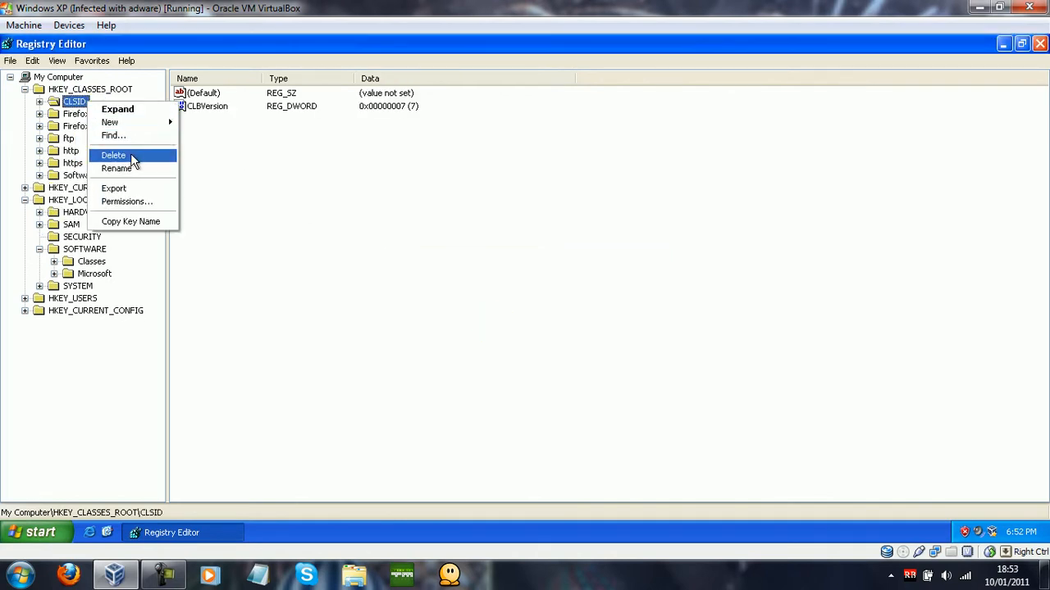
left_click(115, 156)
left_click(486, 329)
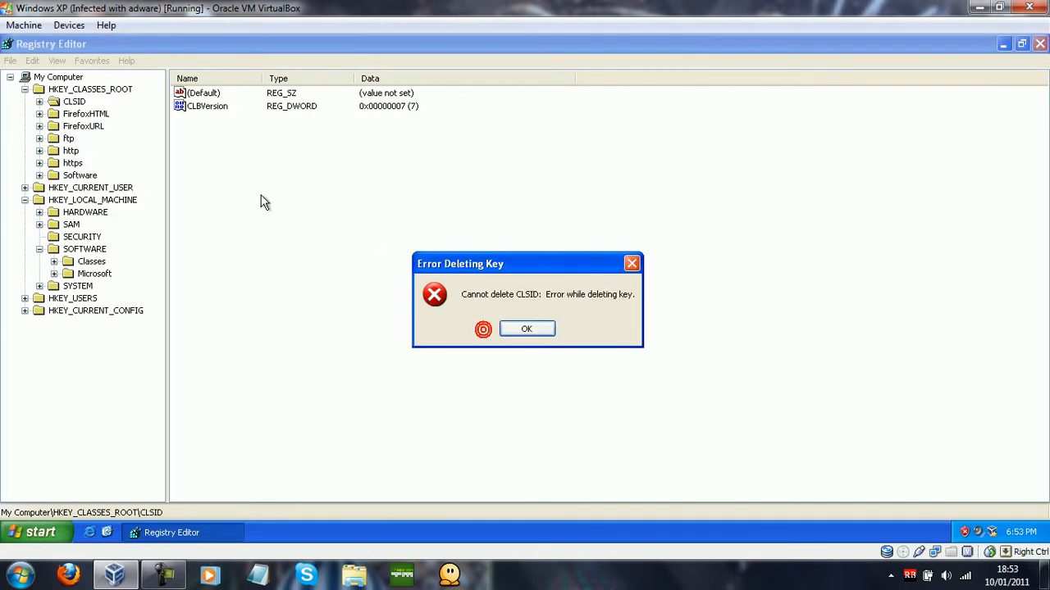
left_click(541, 328)
Delete the FirefoxHTML and FirefoxURL keys with their subkeys under HKEY_CLASSES_ROOT
left_click(86, 114)
right_click(84, 116)
left_click(127, 160)
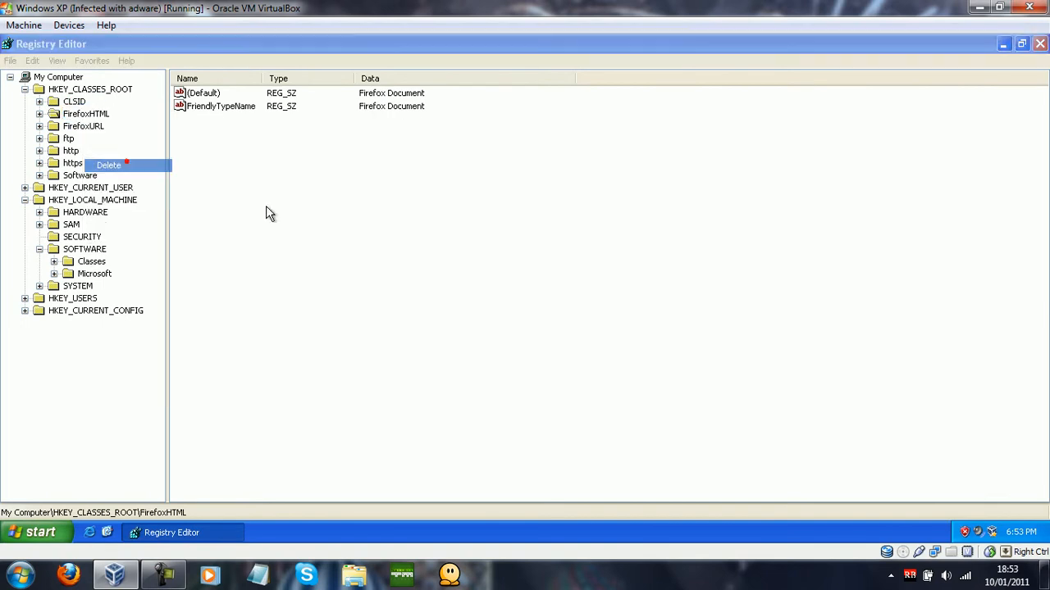
left_click(501, 327)
right_click(90, 114)
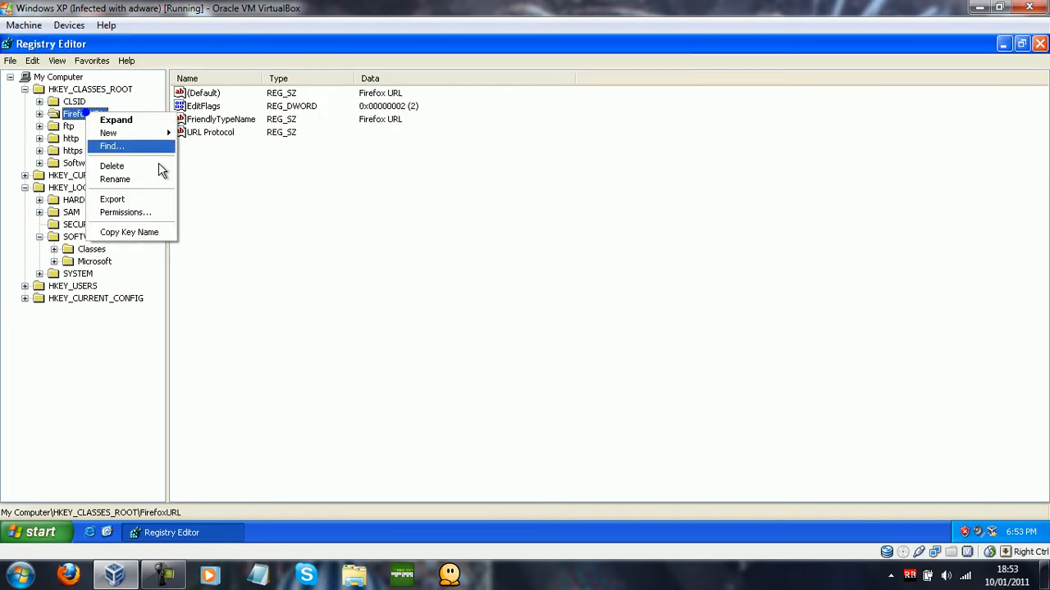
left_click(146, 166)
left_click(489, 326)
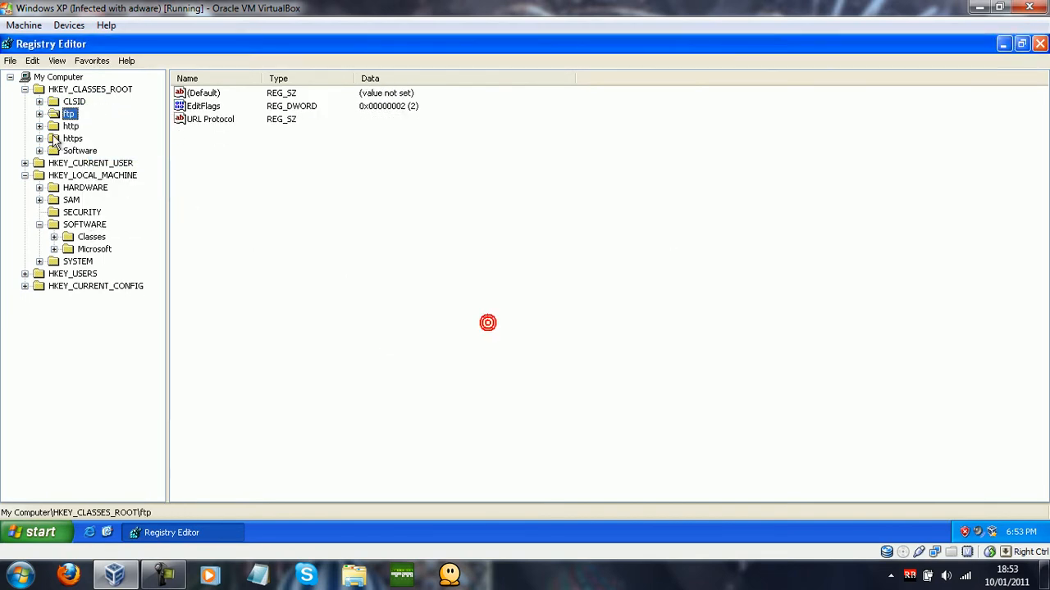
Delete the ftp and http keys with their subkeys under HKEY_CLASSES_ROOT
right_click(69, 116)
left_click(131, 171)
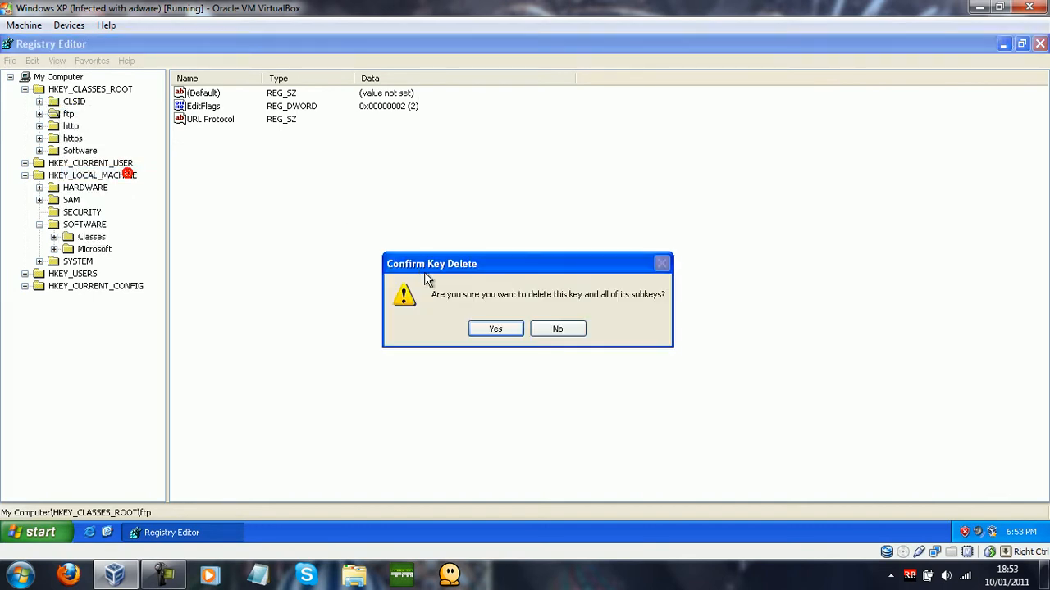
left_click(489, 328)
right_click(70, 114)
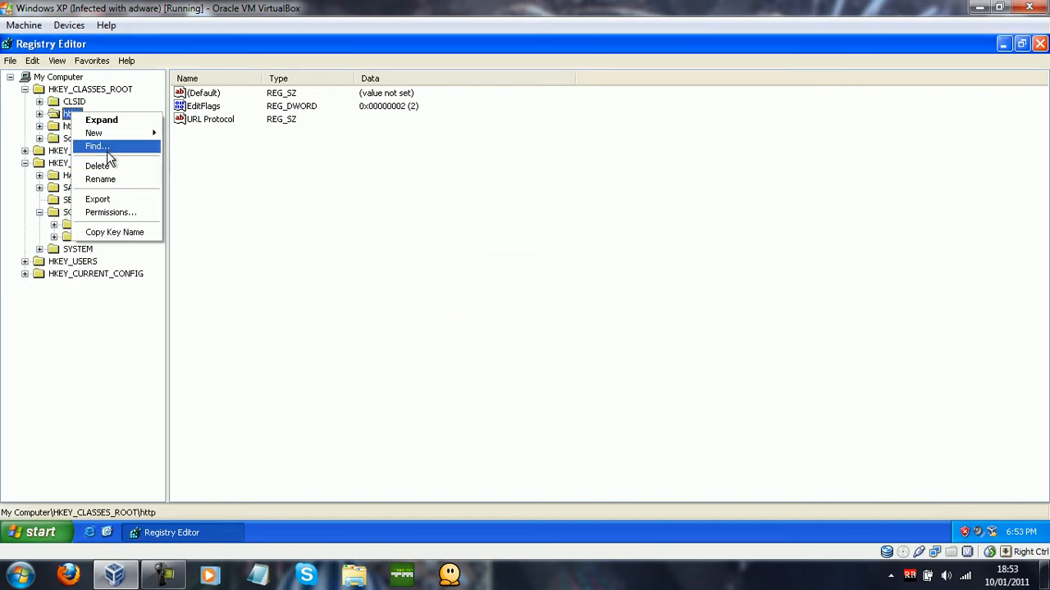
left_click(134, 168)
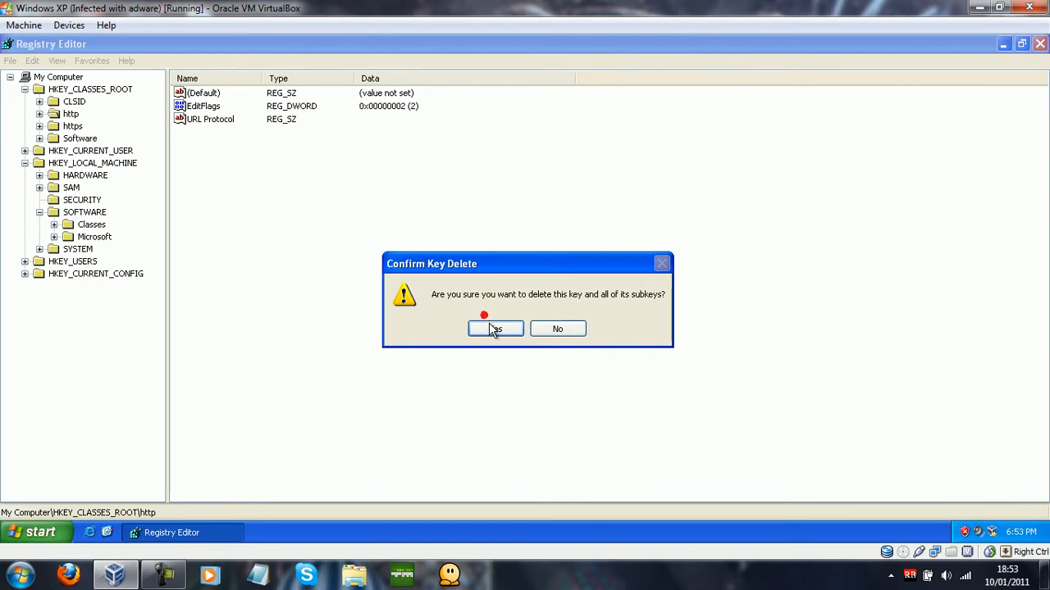
left_click(487, 326)
Delete the https and Software keys with their subkeys under HKEY_CLASSES_ROOT
right_click(71, 114)
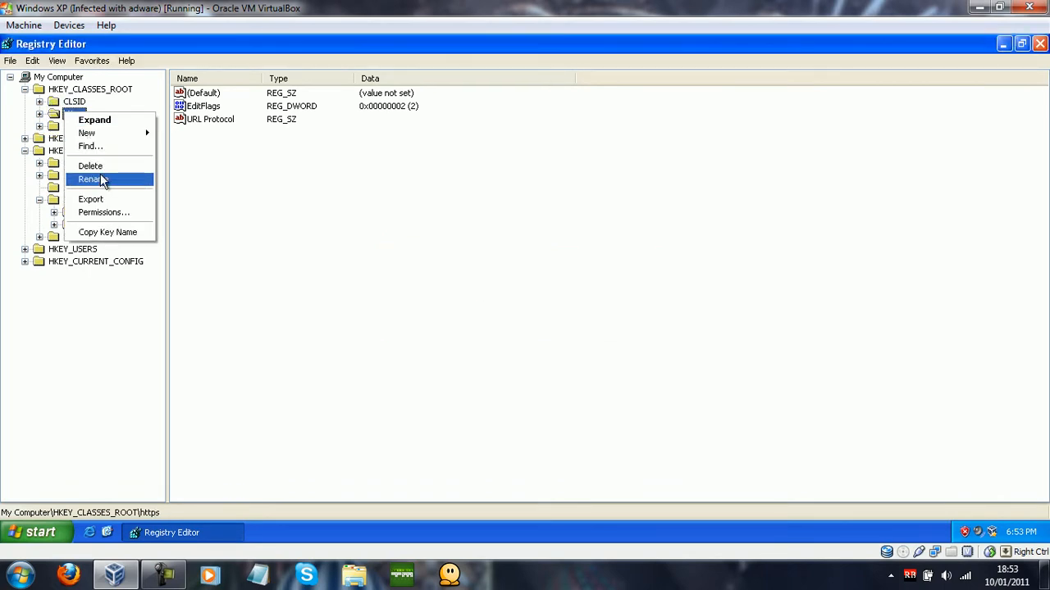
left_click(99, 168)
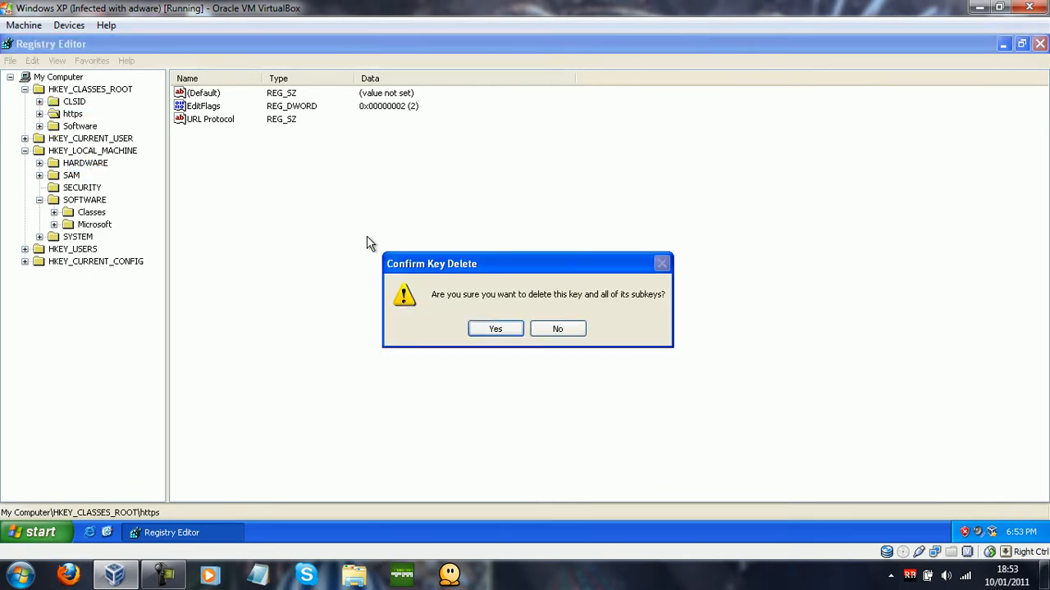
left_click(504, 333)
right_click(72, 114)
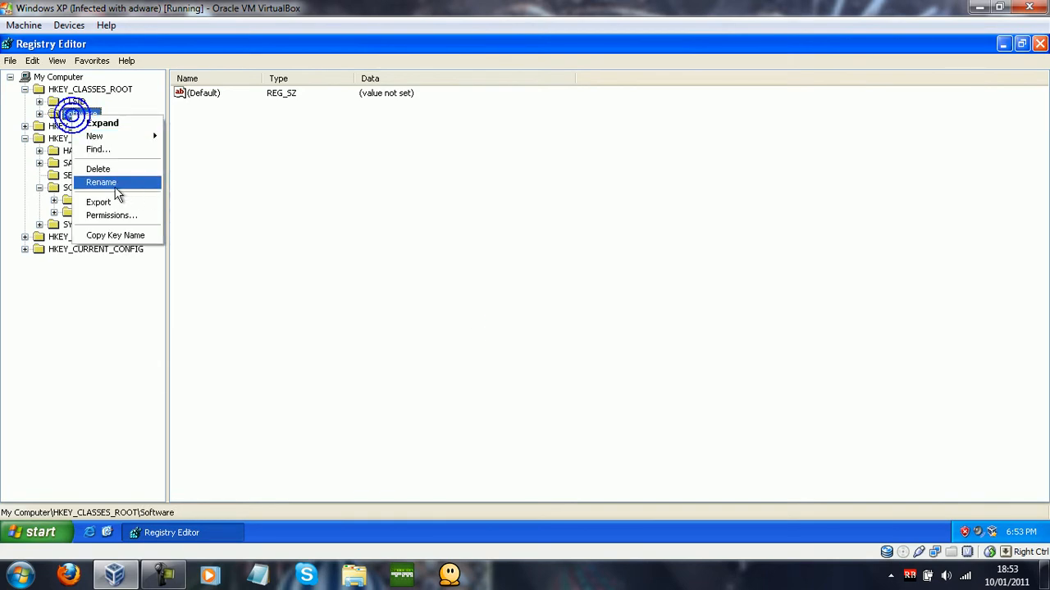
left_click(110, 170)
left_click(473, 329)
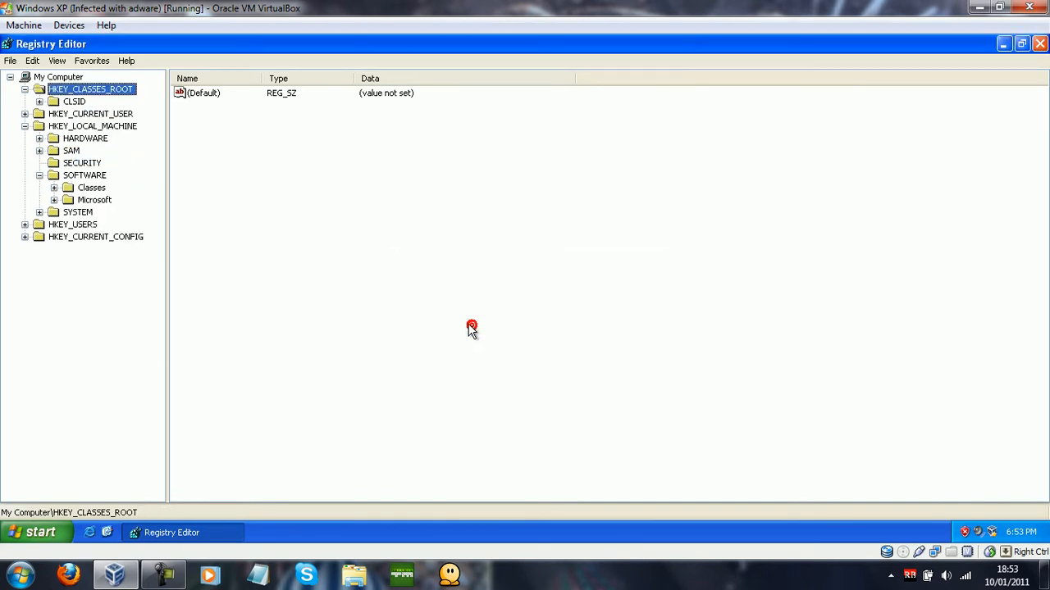
Expand HKEY_CURRENT_USER and delete its AppEvents and Console keys
left_click(24, 114)
right_click(70, 127)
left_click(103, 183)
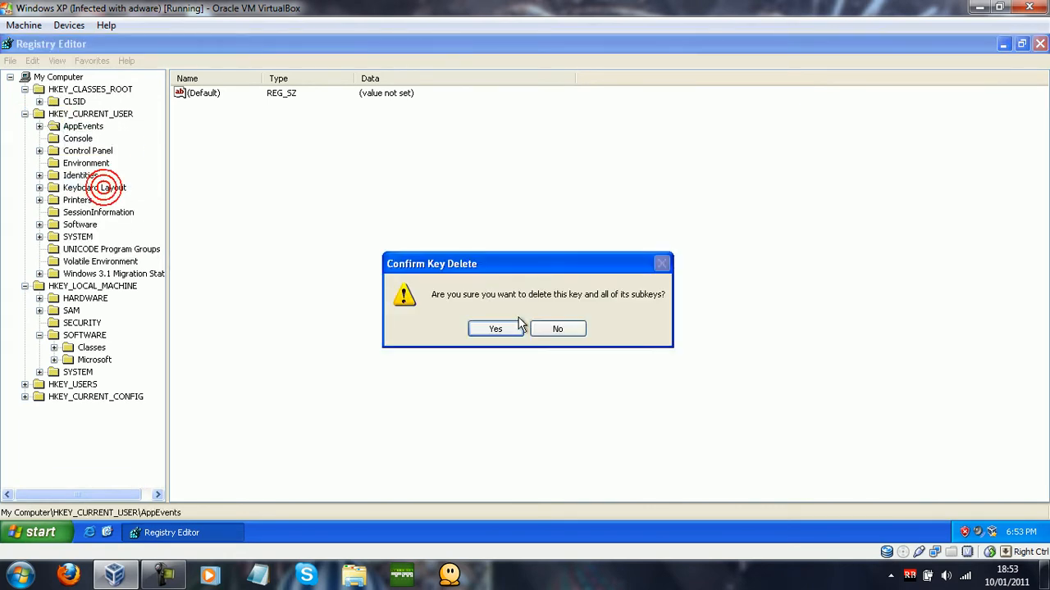
left_click(513, 329)
right_click(76, 126)
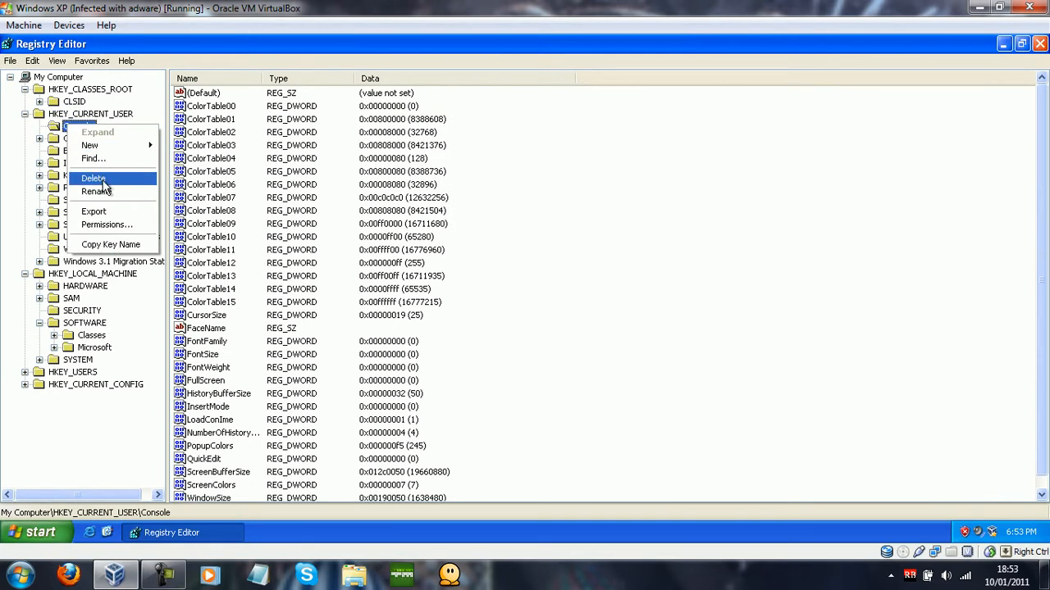
left_click(102, 180)
left_click(516, 331)
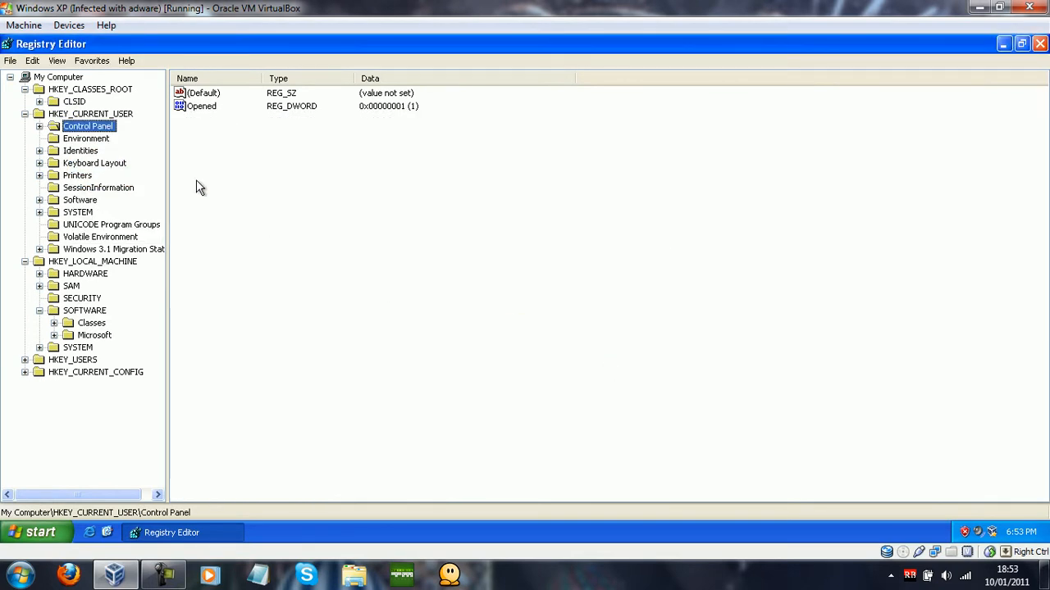
Delete the Control Panel and Environment keys with their subkeys under HKEY_CURRENT_USER
right_click(81, 126)
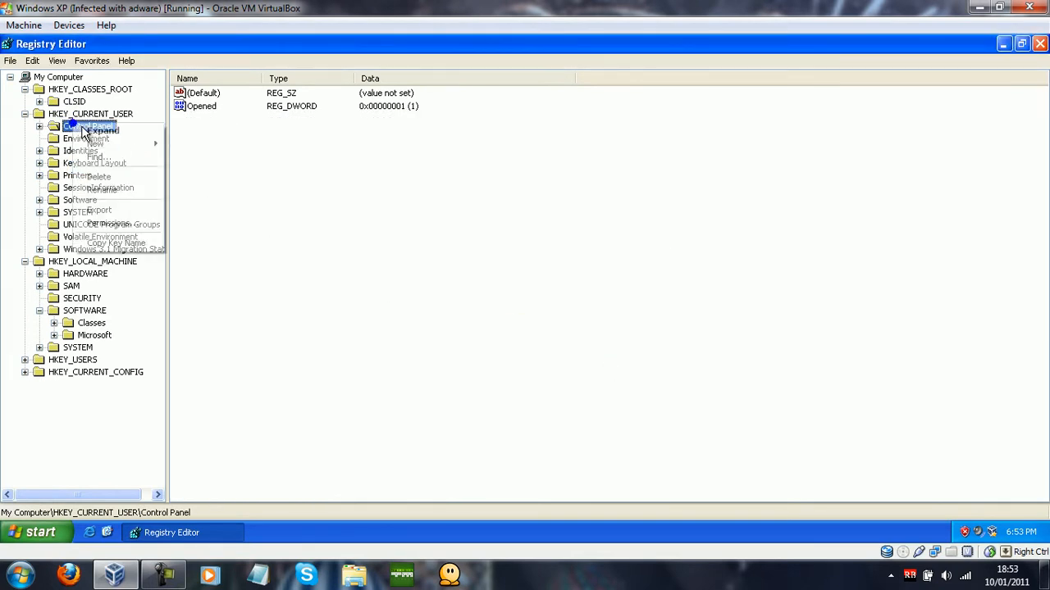
left_click(97, 177)
left_click(515, 330)
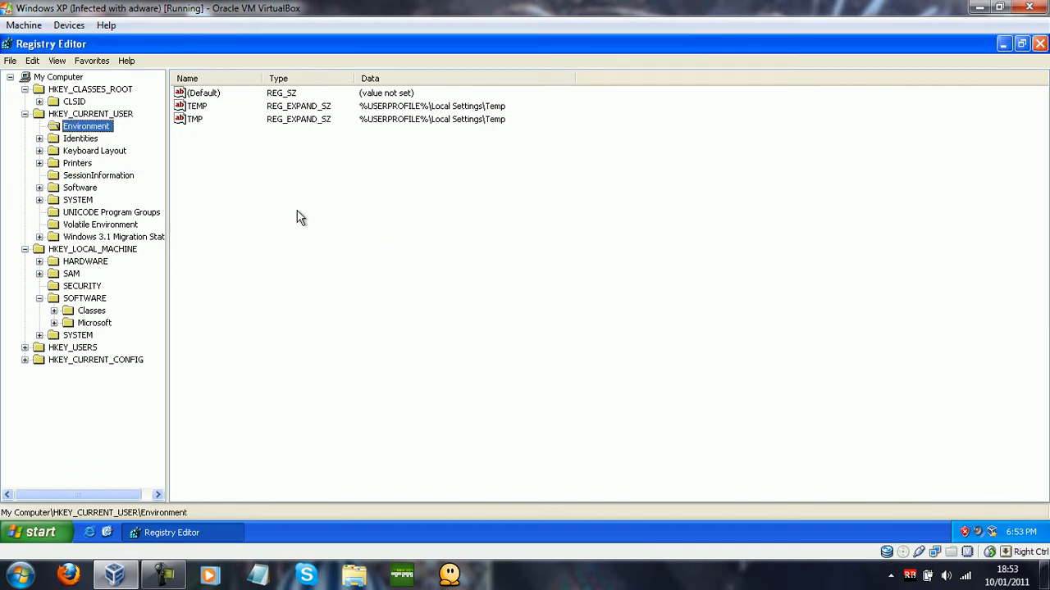
right_click(92, 127)
left_click(125, 184)
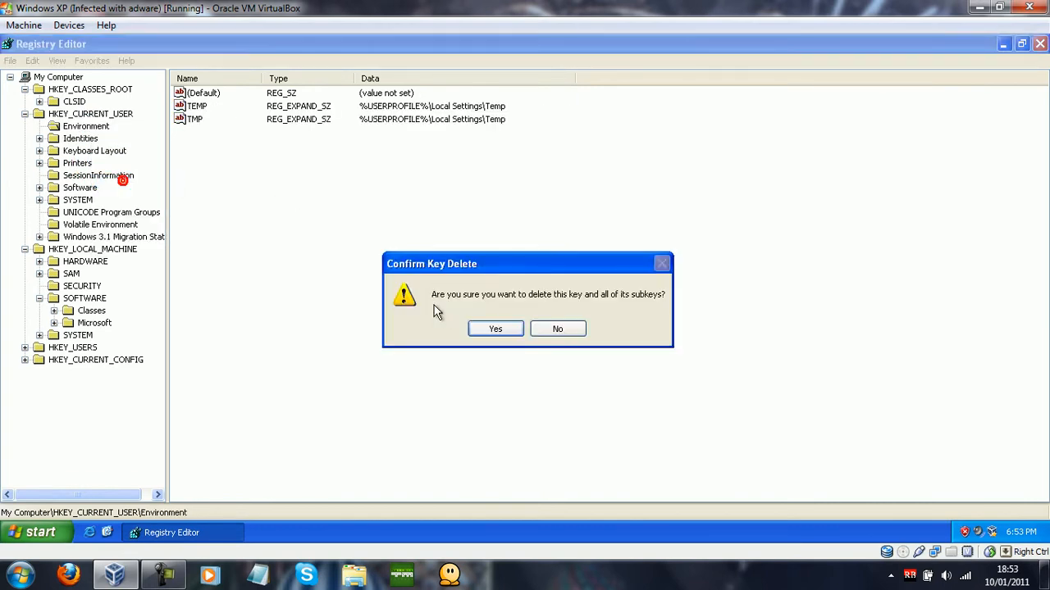
left_click(482, 332)
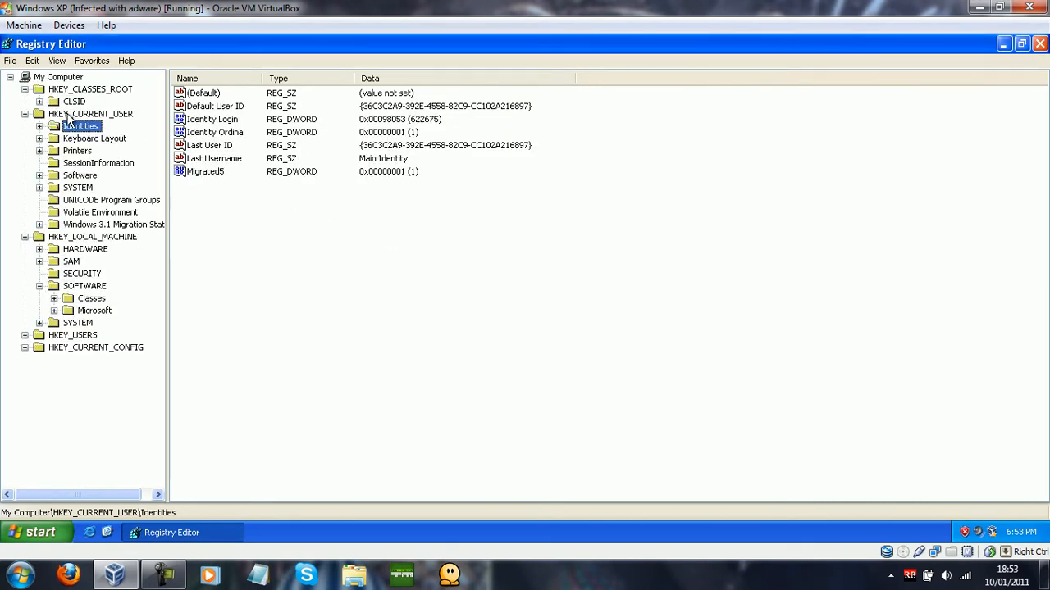
Try to delete the Software key with all its subkeys under HKEY_CURRENT_USER
right_click(75, 176)
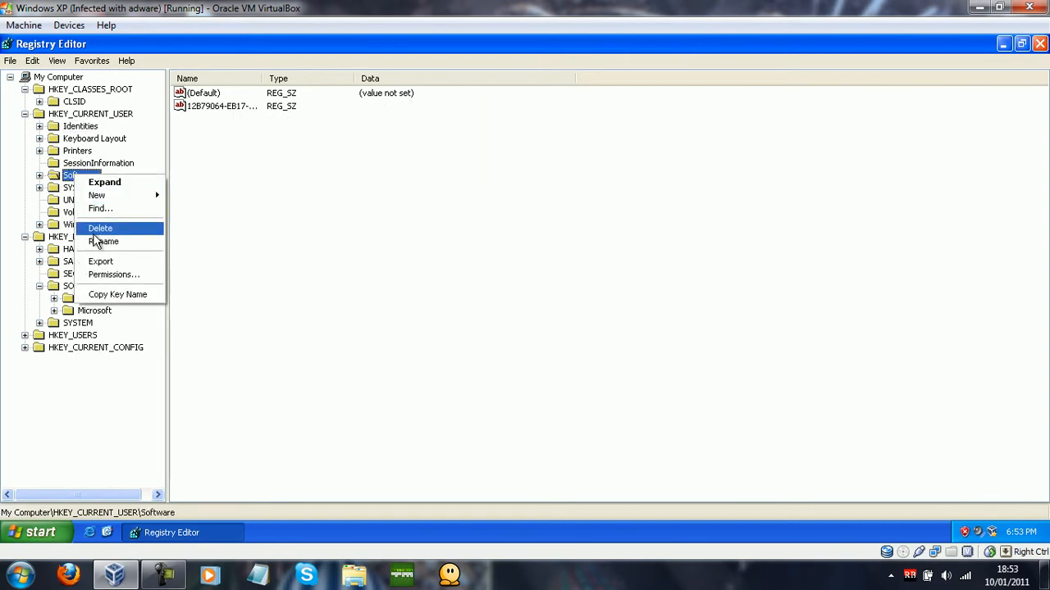
left_click(341, 301)
right_click(89, 178)
left_click(115, 223)
left_click(496, 328)
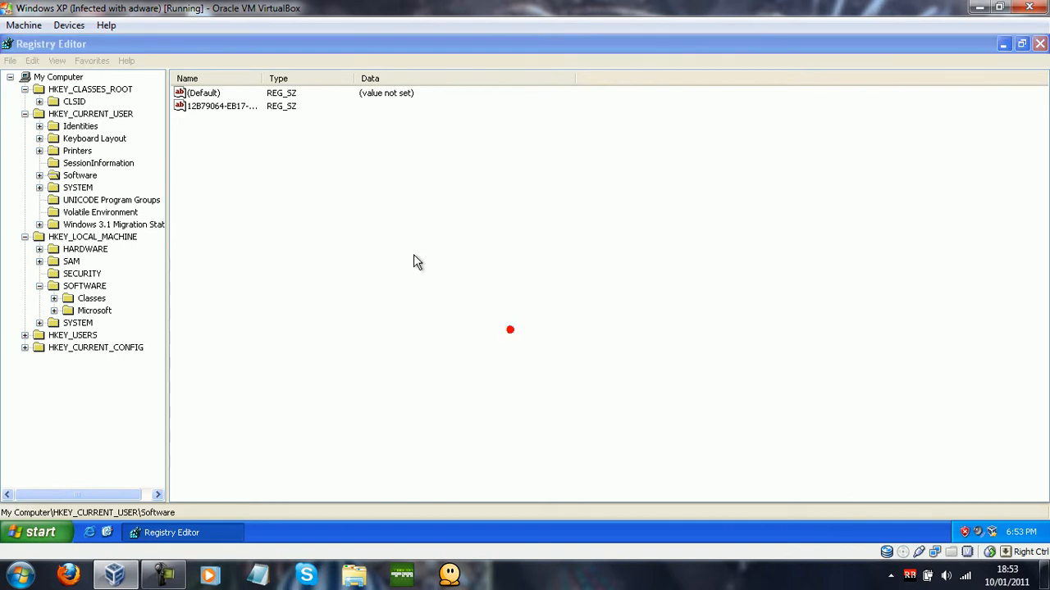
left_click(527, 329)
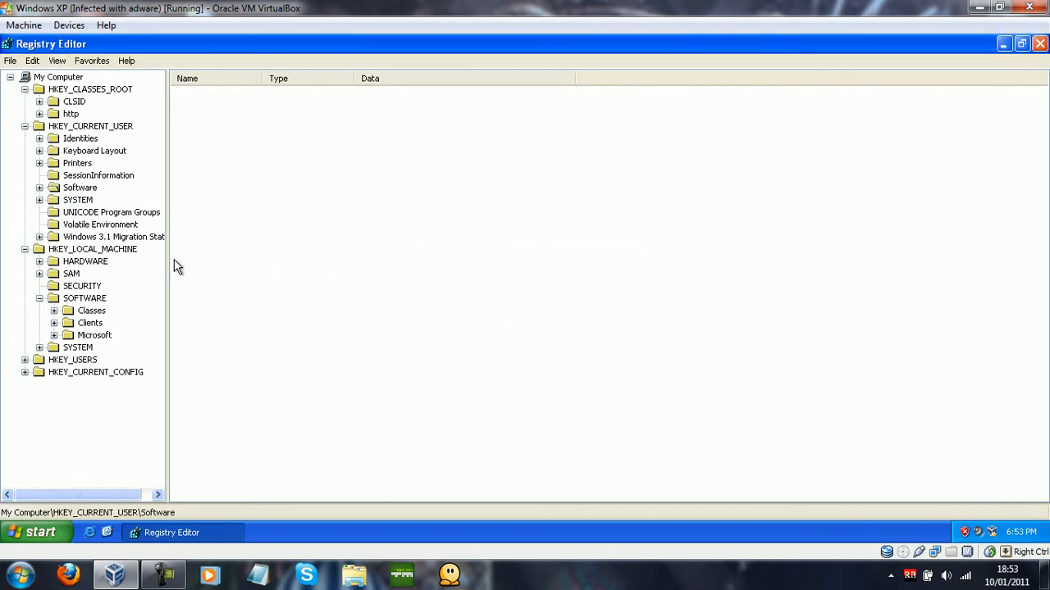
Expand the SAM key under HKEY_LOCAL_MACHINE and try to delete its nested SAM key
left_click(39, 274)
right_click(86, 287)
left_click(116, 344)
left_click(486, 329)
left_click(527, 330)
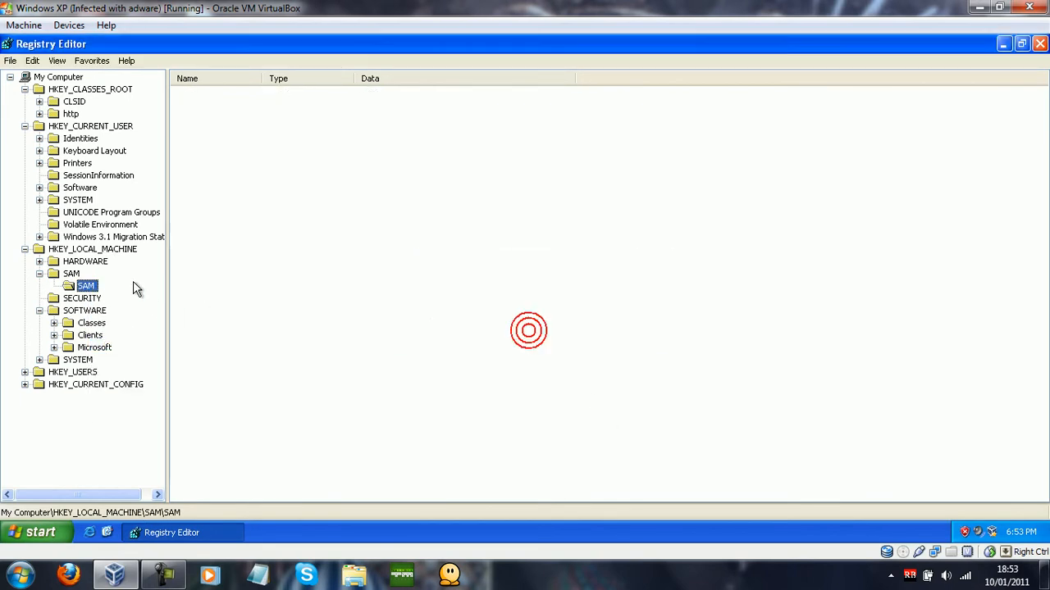
Expand HKEY_LOCAL_MACHINE\SOFTWARE\Classes and try to delete its CLSID key with all subkeys
left_click(54, 324)
left_click(54, 323)
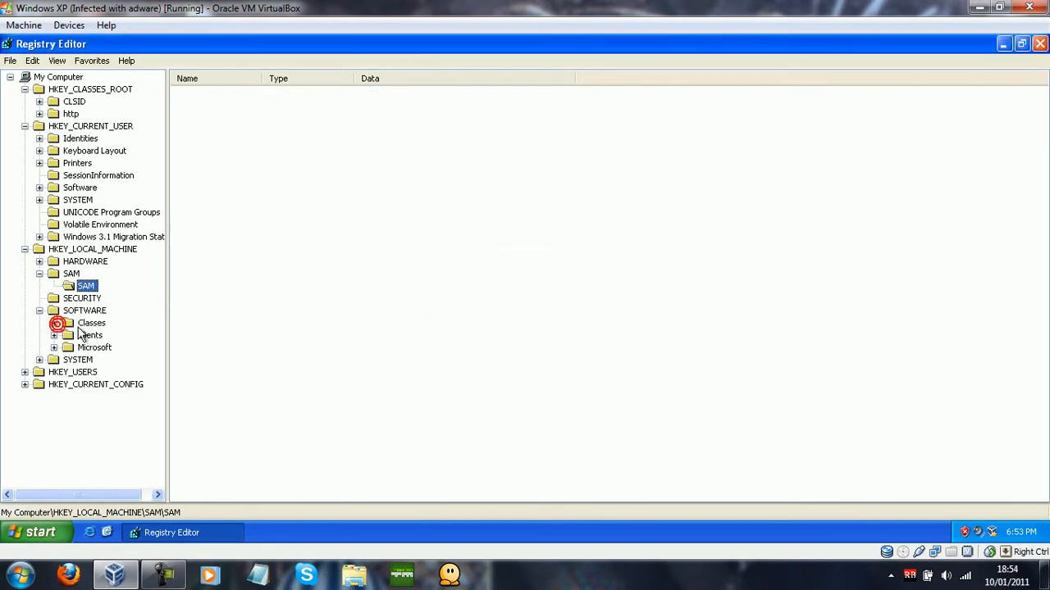
left_click(54, 323)
right_click(87, 336)
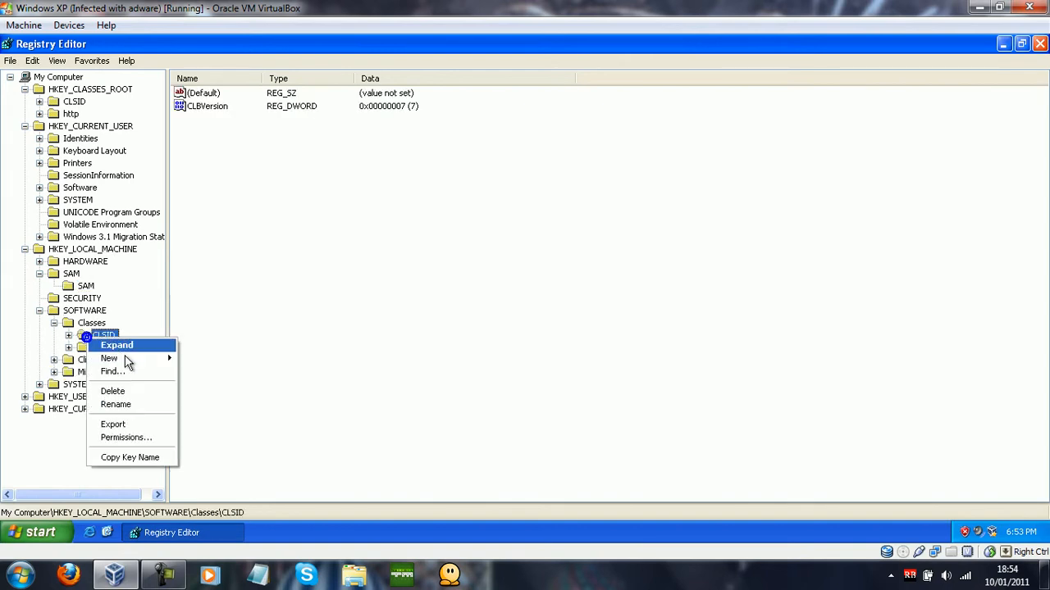
left_click(113, 391)
left_click(483, 328)
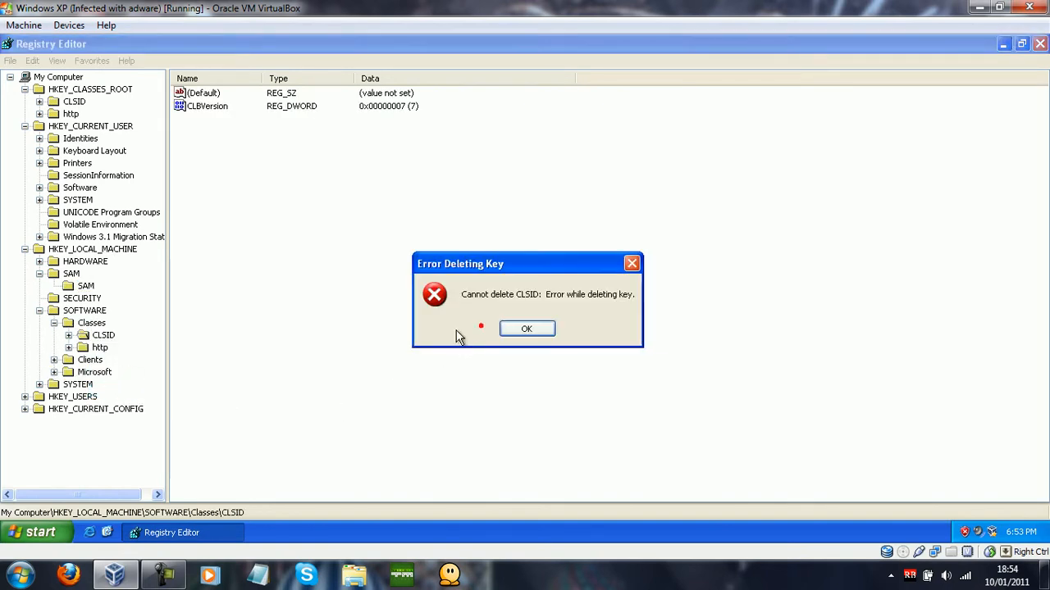
left_click(525, 329)
Delete the http key with its subkeys under HKEY_LOCAL_MACHINE\SOFTWARE\Classes
left_click(102, 347)
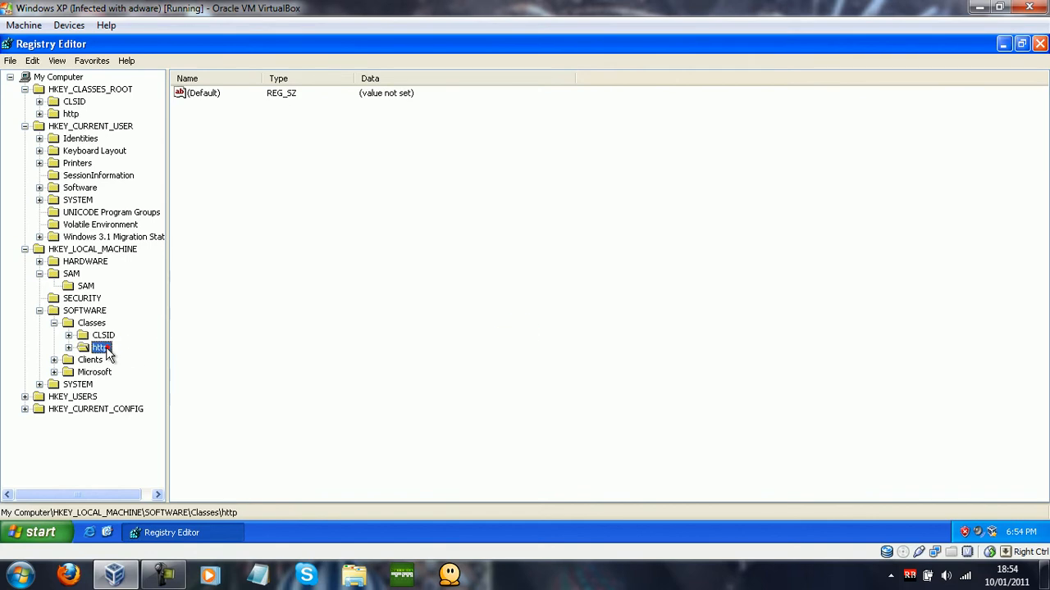
right_click(106, 347)
left_click(143, 401)
left_click(498, 328)
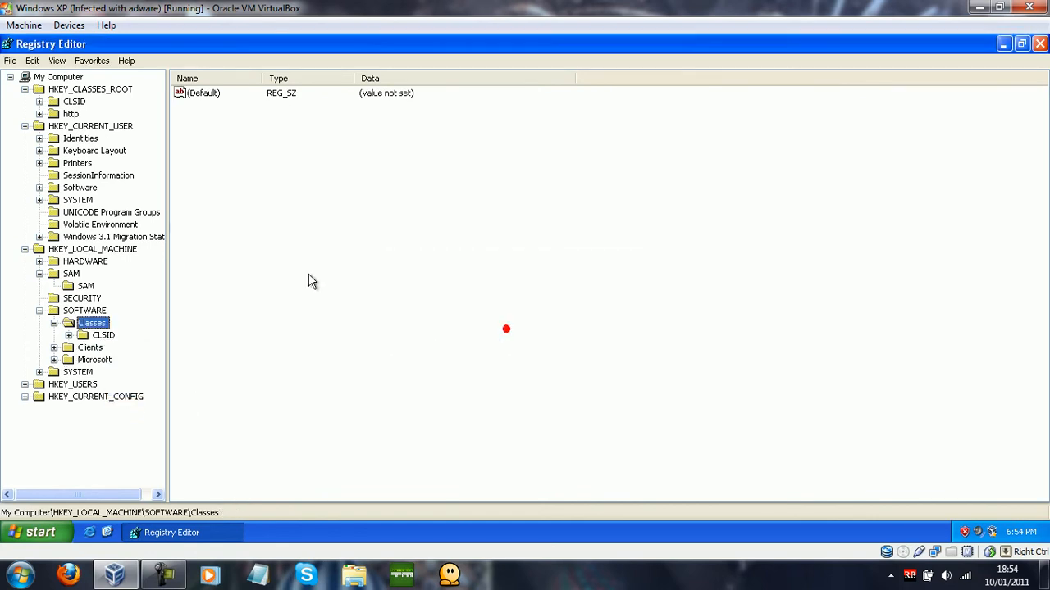
Expand the Clients key under HKEY_LOCAL_MACHINE\SOFTWARE and delete its StartMenuInternet key
left_click(54, 347)
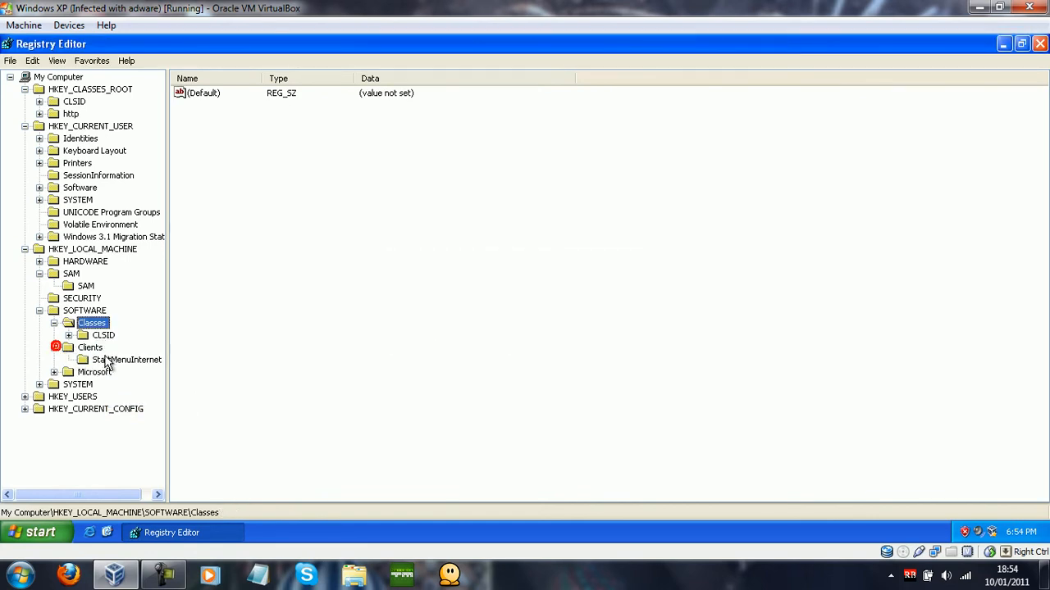
left_click(108, 361)
right_click(106, 362)
left_click(156, 417)
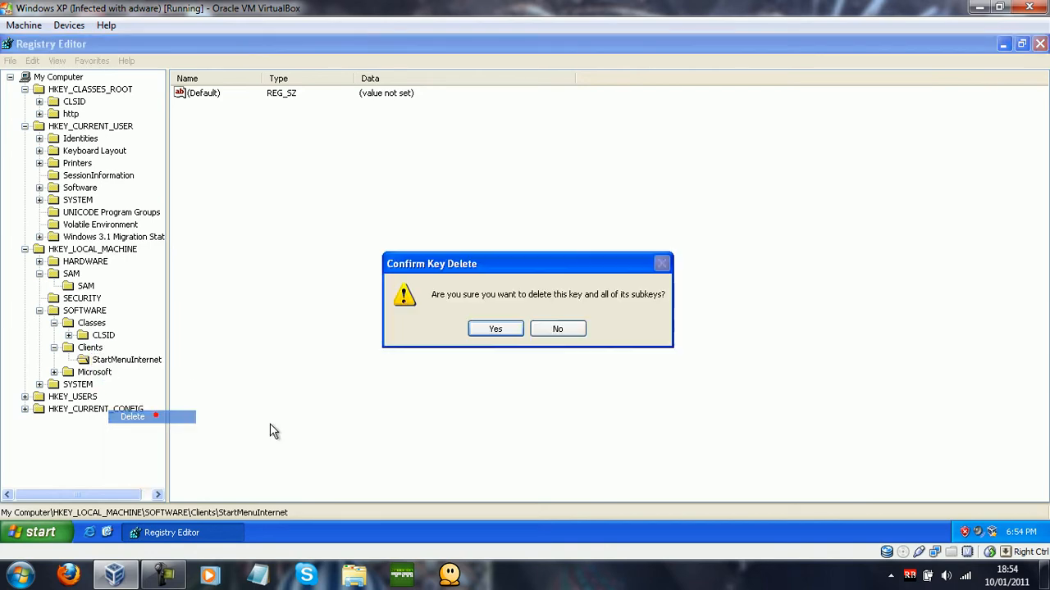
left_click(495, 329)
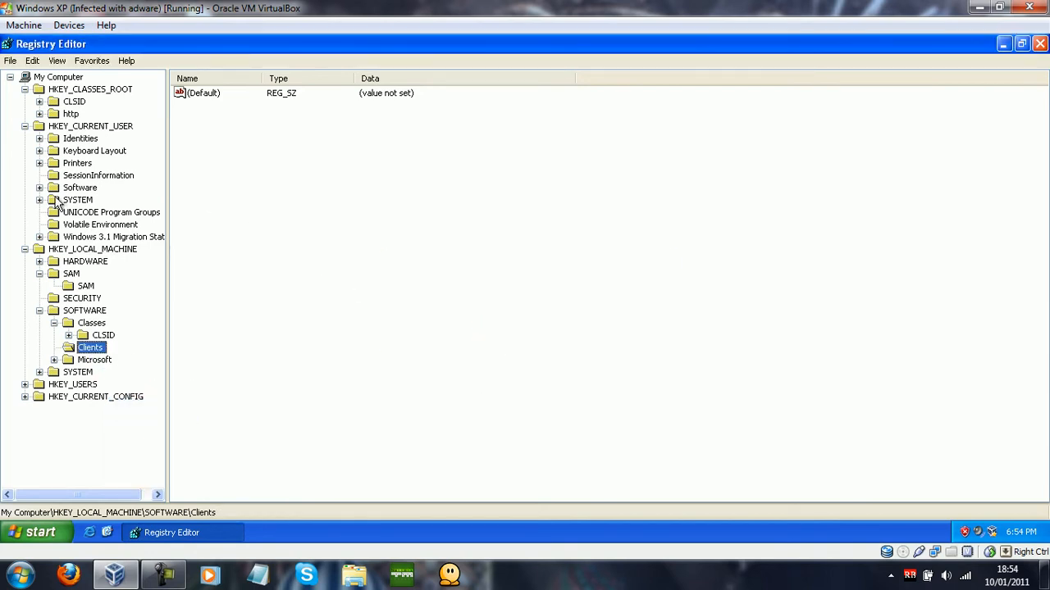
Collapse the open registry hives, expand HKEY_CURRENT_CONFIG and delete its Software key with all subkeys
left_click(25, 125)
left_click(25, 88)
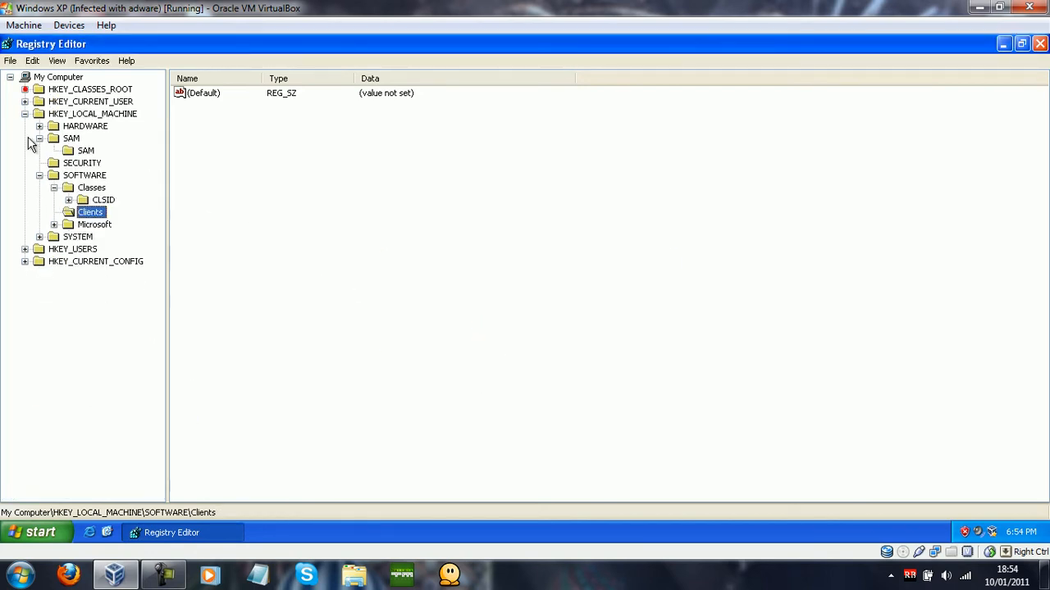
left_click(24, 114)
left_click(25, 89)
left_click(25, 89)
left_click(24, 137)
left_click(74, 151)
right_click(62, 151)
left_click(82, 202)
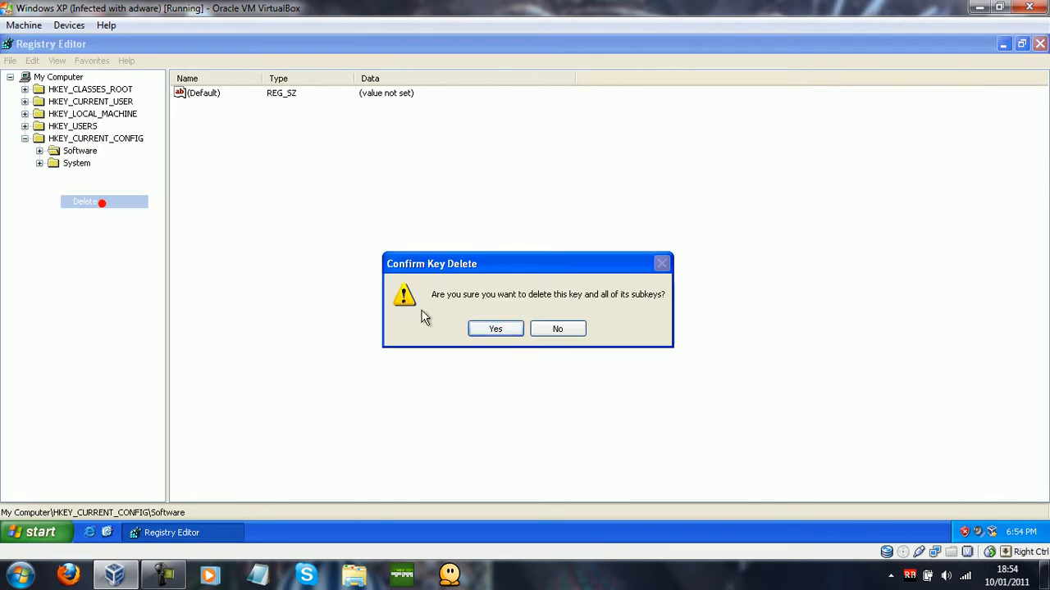
left_click(515, 330)
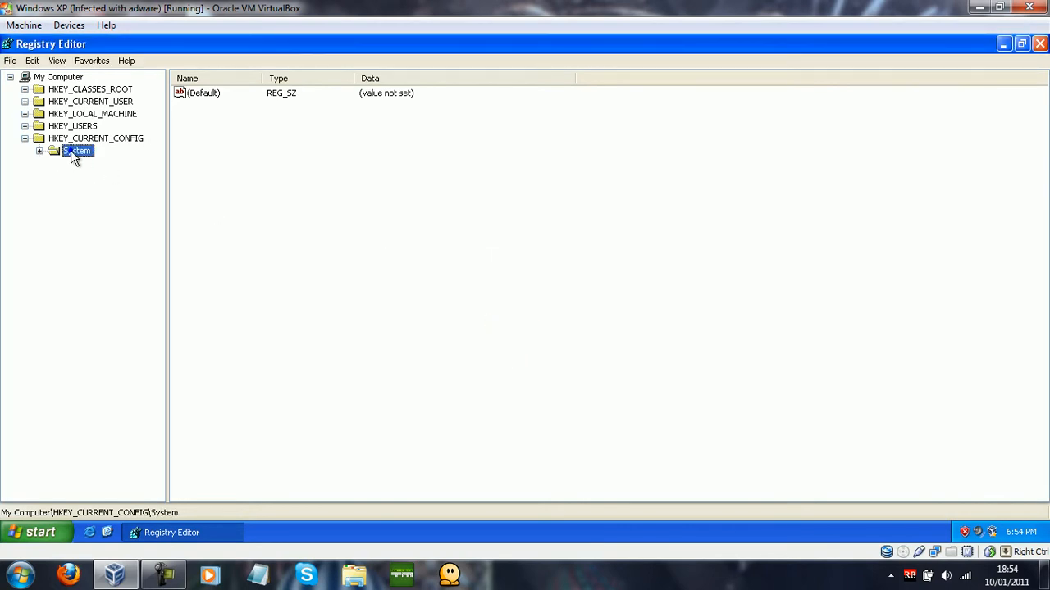
Delete the System key with its subkeys under HKEY_CURRENT_CONFIG
right_click(70, 150)
left_click(86, 203)
left_click(509, 330)
right_click(47, 136)
left_click(20, 203)
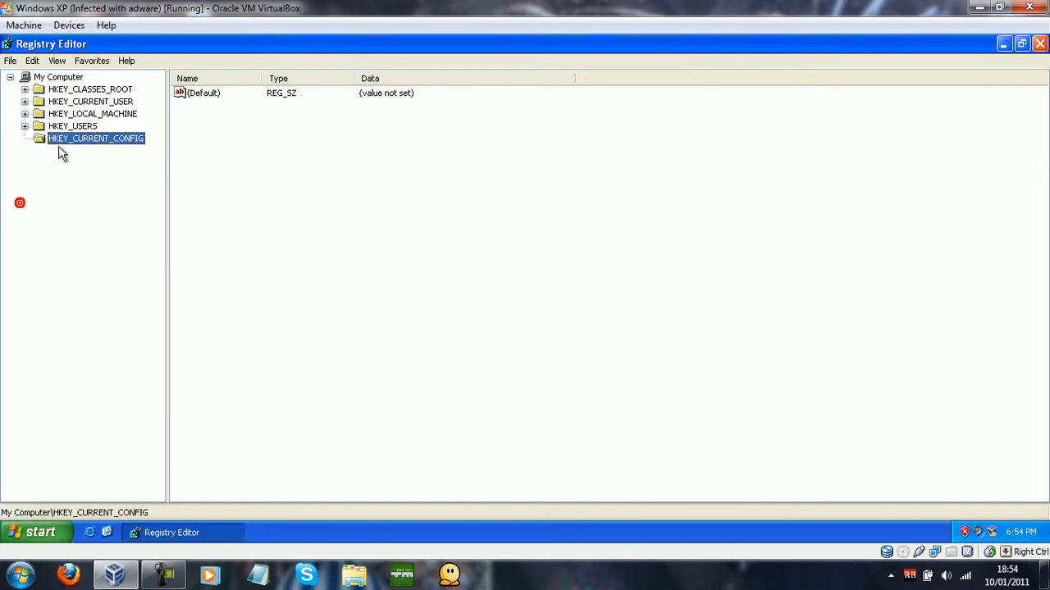
Expand HKEY_USERS and try to delete its .DEFAULT key with all subkeys
left_click(25, 126)
right_click(65, 137)
left_click(95, 204)
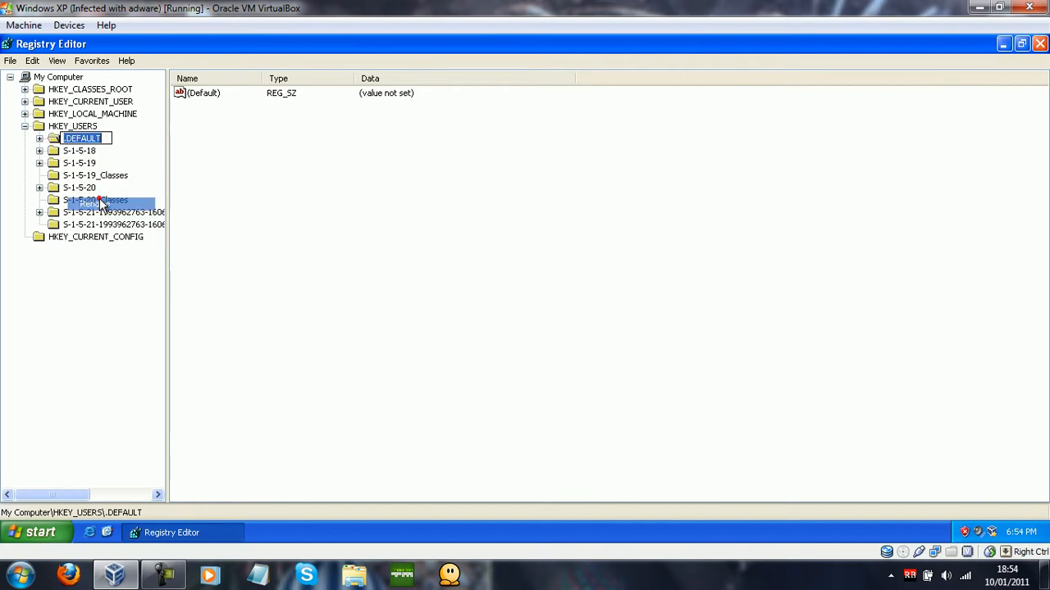
left_click(85, 138)
right_click(59, 141)
left_click(74, 190)
left_click(489, 332)
left_click(538, 326)
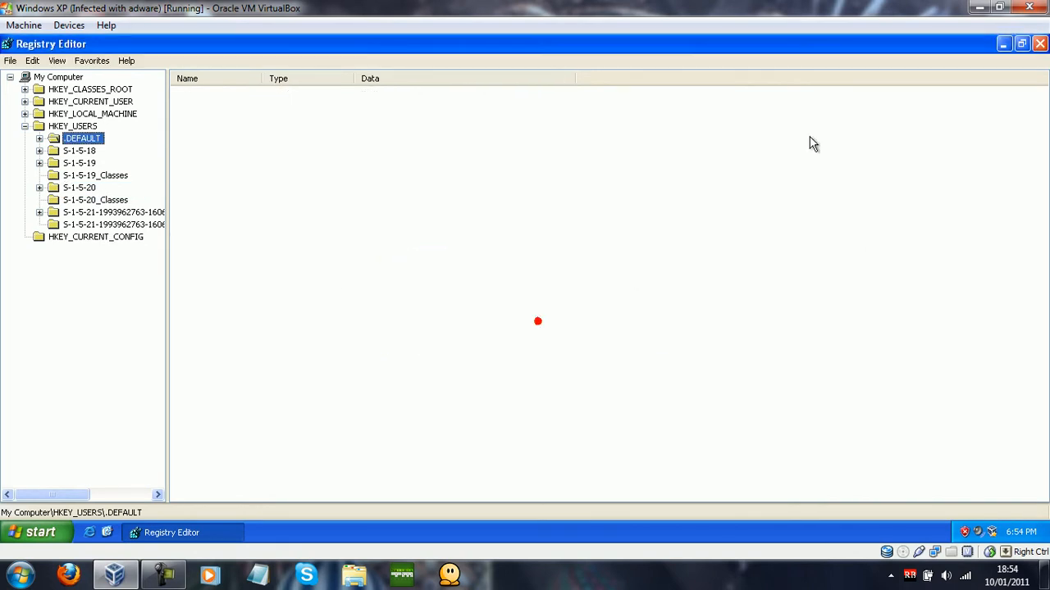
Close the Registry Editor to return to the desktop of the virtual machine
left_click(1003, 43)
right_click(186, 125)
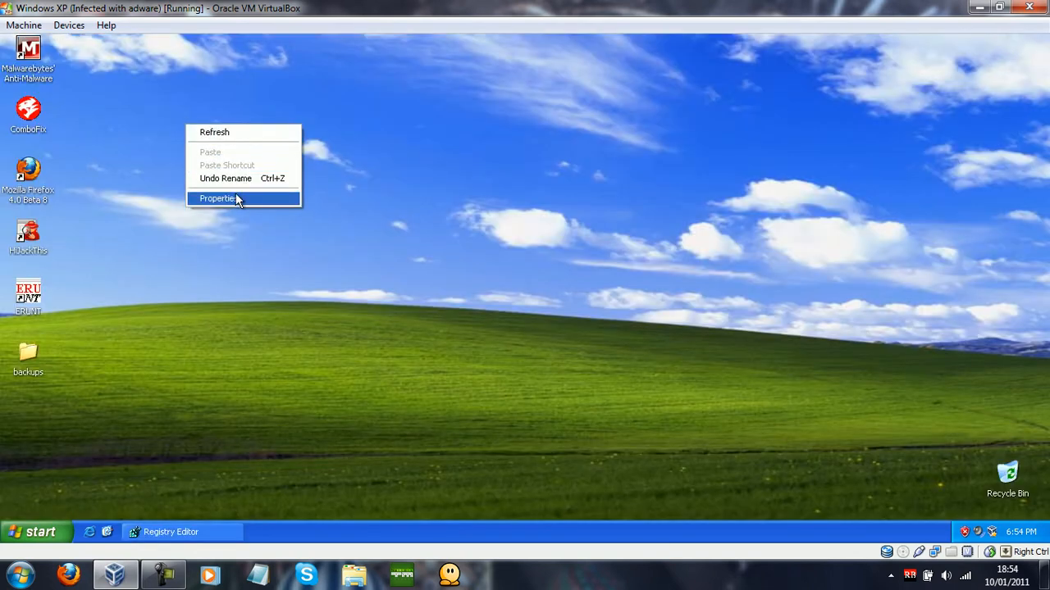
left_click(168, 349)
left_click(197, 531)
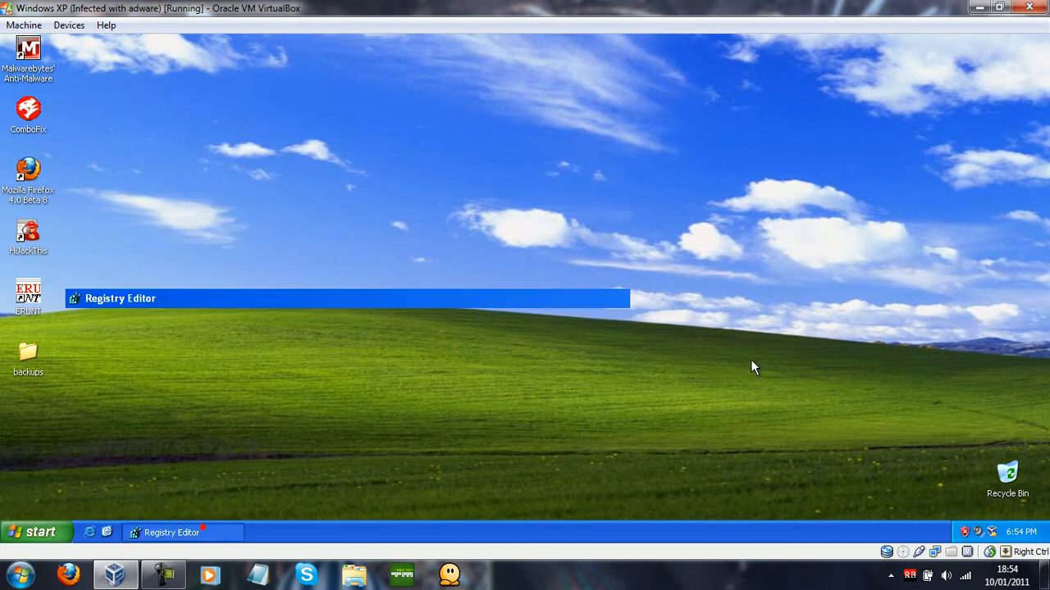
left_click(1042, 45)
Try to open the desktop's properties to test how the damaged system responds
left_click_drag(817, 137, 638, 276)
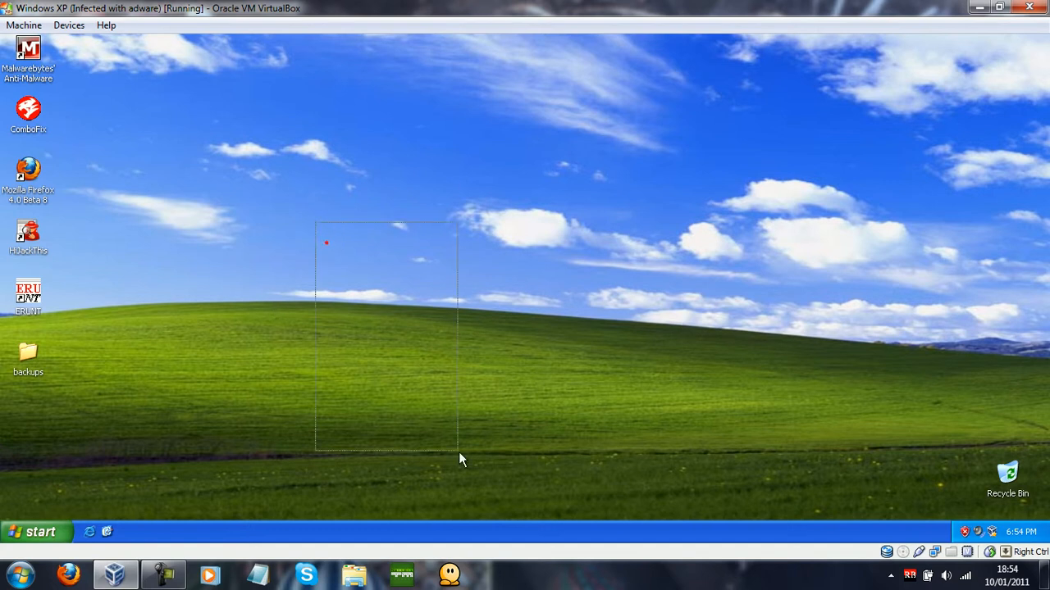
right_click(255, 205)
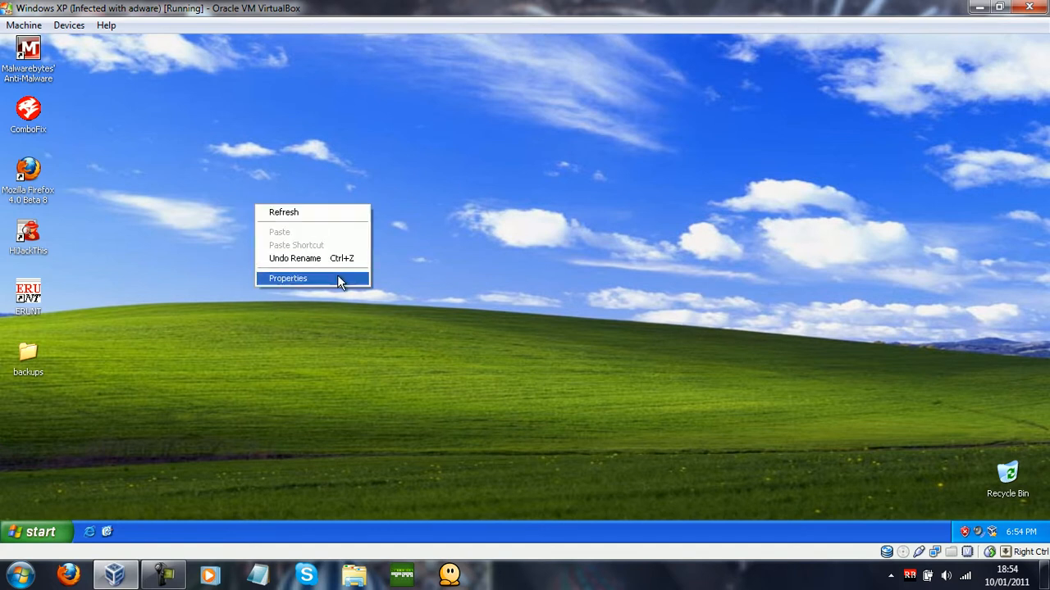
left_click(295, 275)
right_click(218, 181)
left_click(274, 254)
right_click(222, 203)
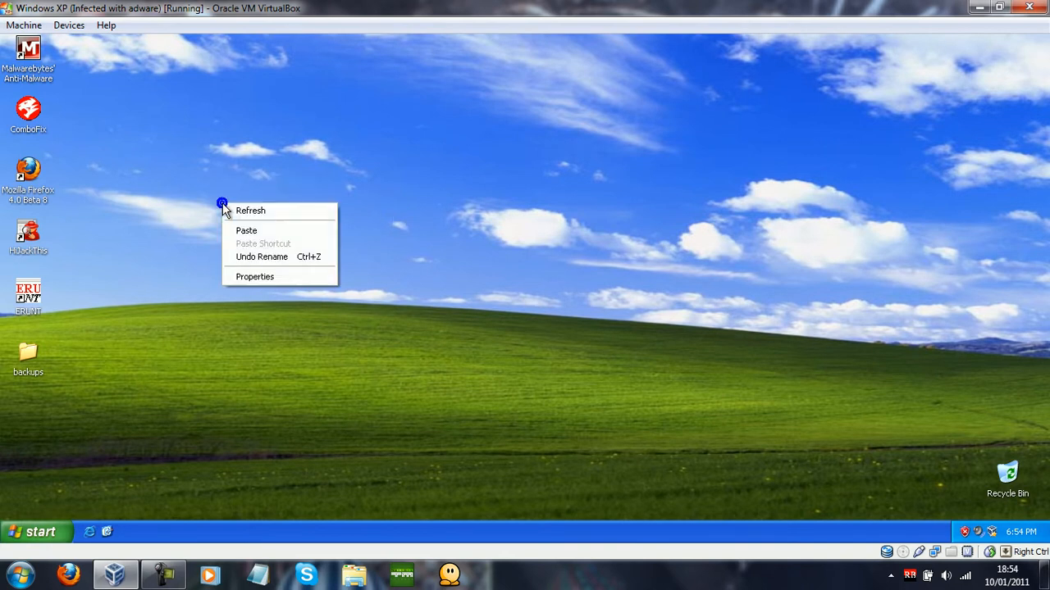
left_click(236, 468)
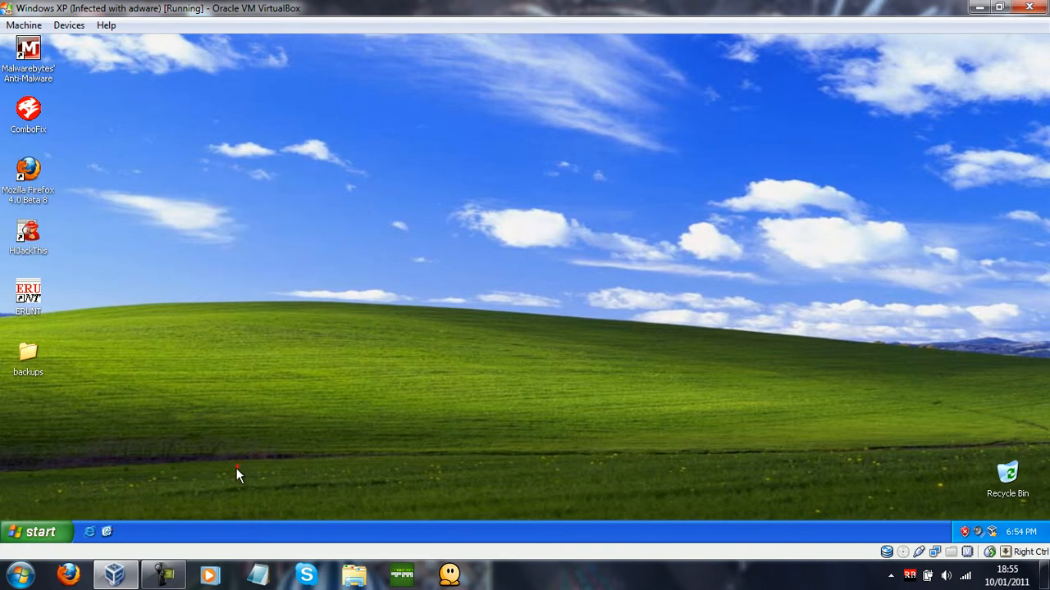
right_click(342, 211)
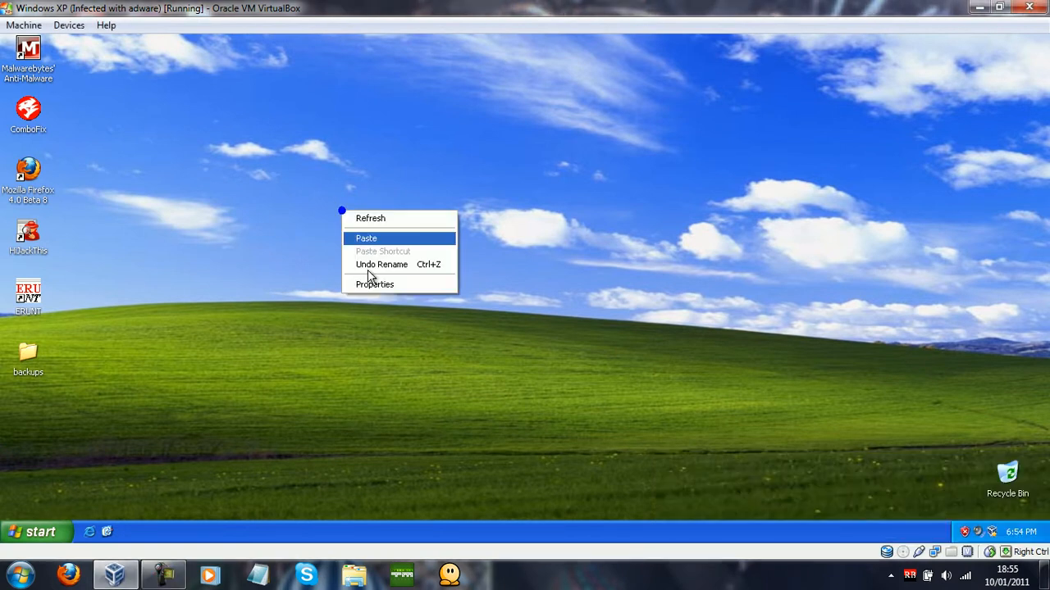
left_click(331, 311)
Test the damaged system by trying to launch Disk Cleanup, ERUNT, HijackThis and Mozilla Firefox
left_click(46, 531)
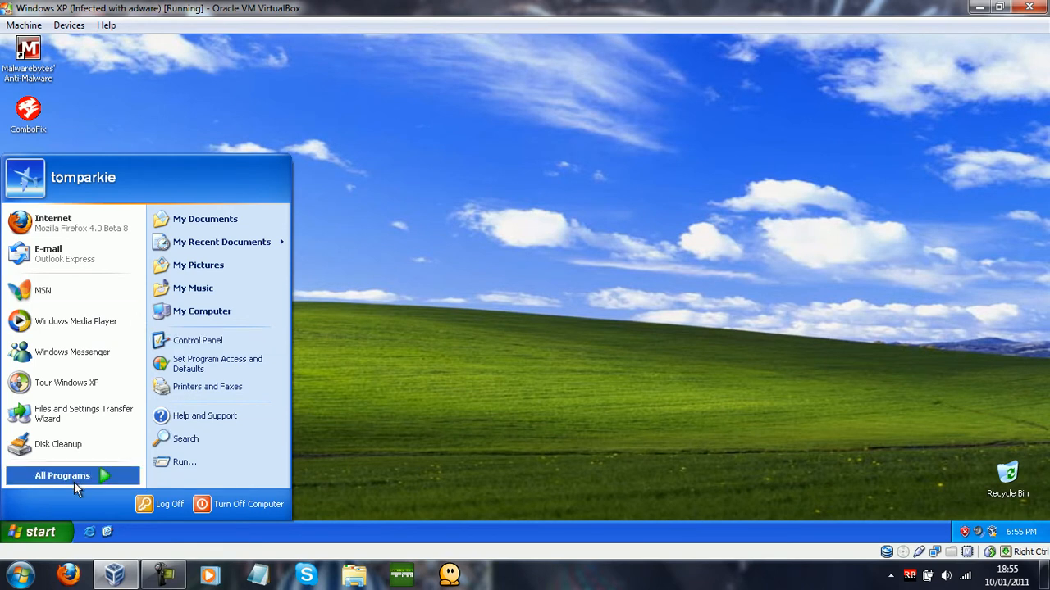
left_click(107, 435)
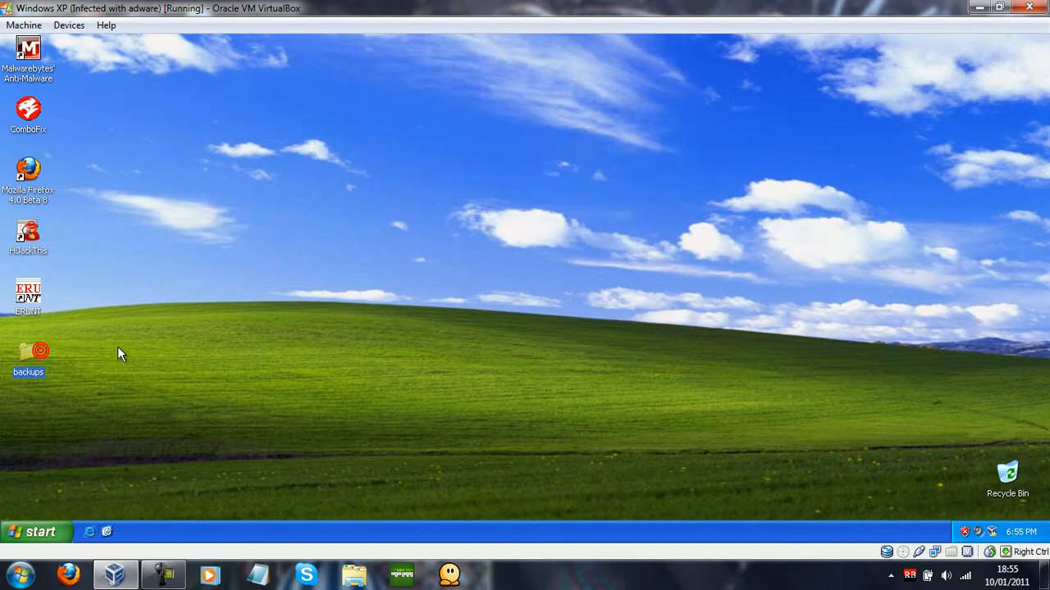
left_click(41, 302)
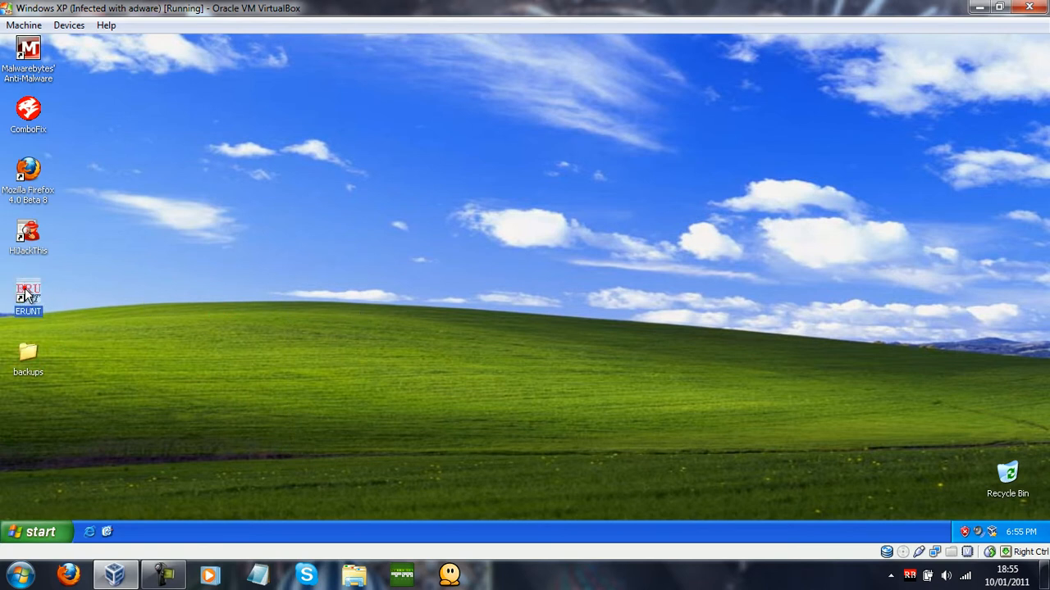
left_click(30, 252)
left_click(33, 179)
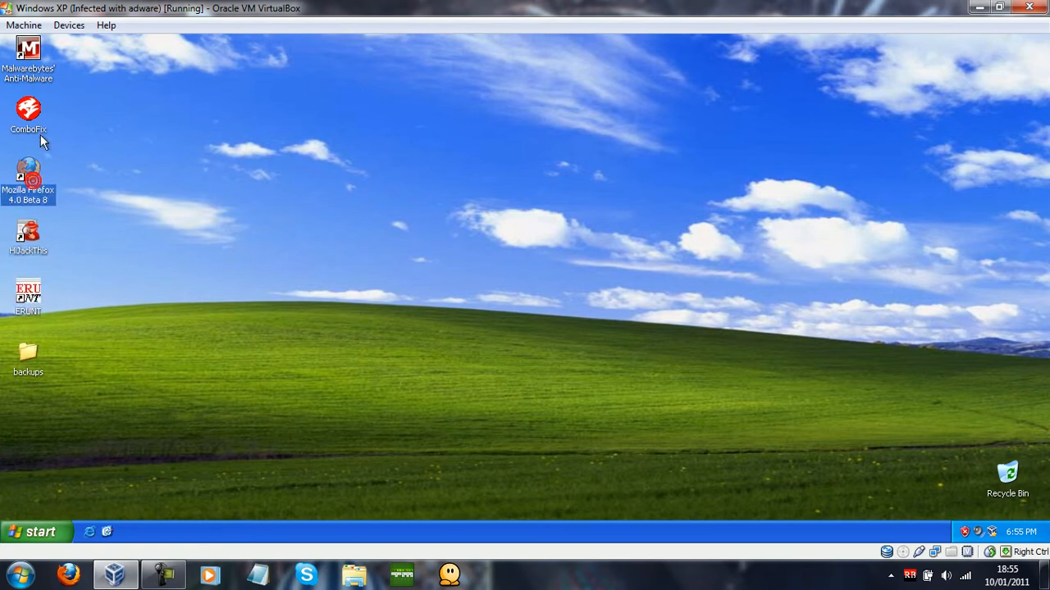
left_click_drag(230, 144, 274, 241)
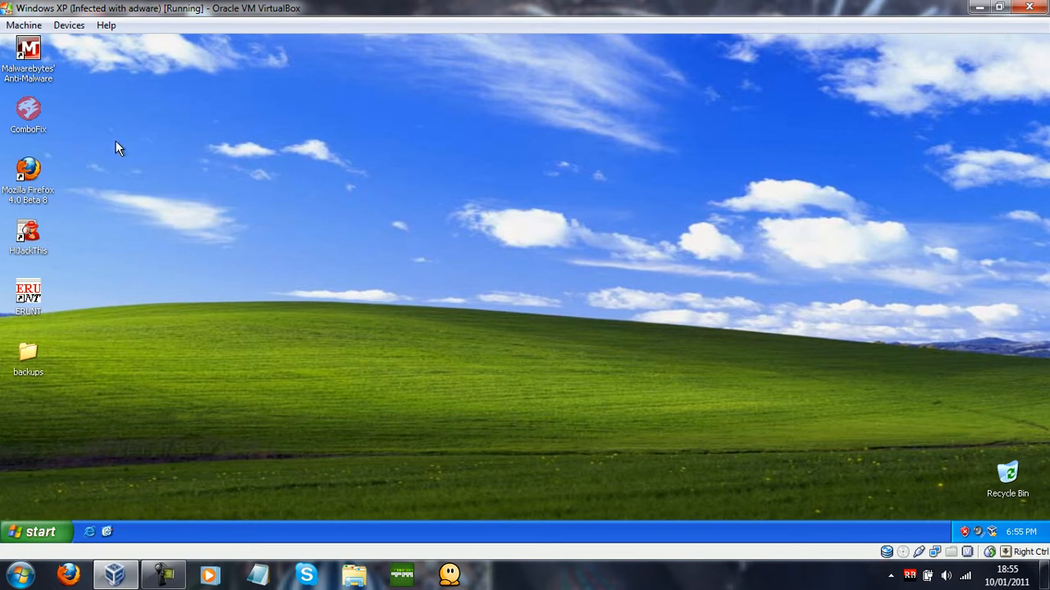
Try the desktop icons for Malwarebytes' Anti-Malware, ComboFix, Mozilla Firefox, HijackThis and ERUNT
left_click(31, 59)
left_click(125, 111)
left_click(28, 125)
left_click(29, 164)
left_click(34, 245)
left_click(33, 300)
Open the Map Network Drive wizard for My Computer and close it without mapping a drive
left_click(56, 533)
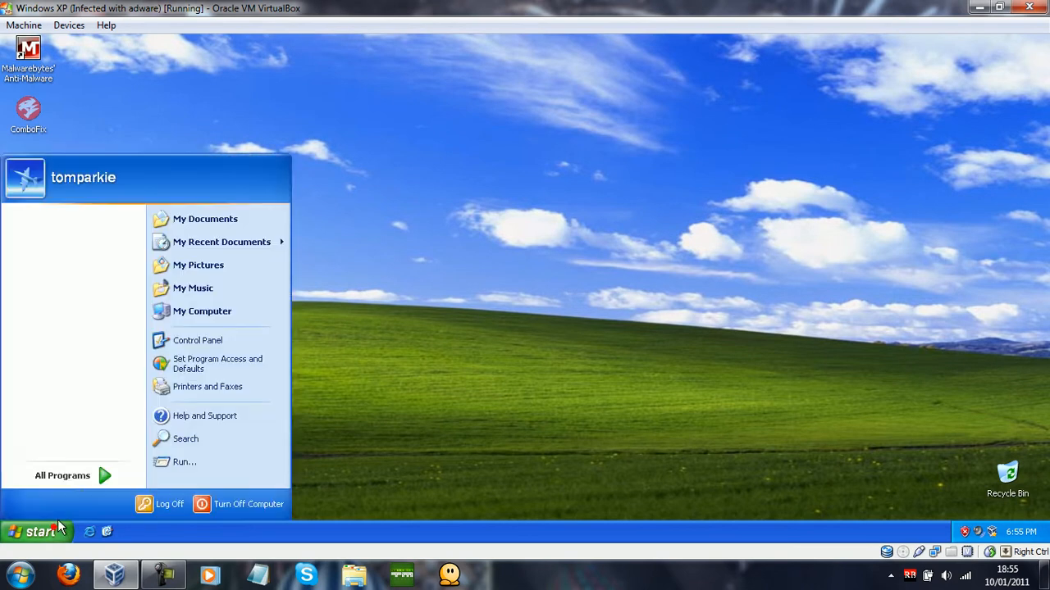
right_click(220, 311)
left_click(218, 352)
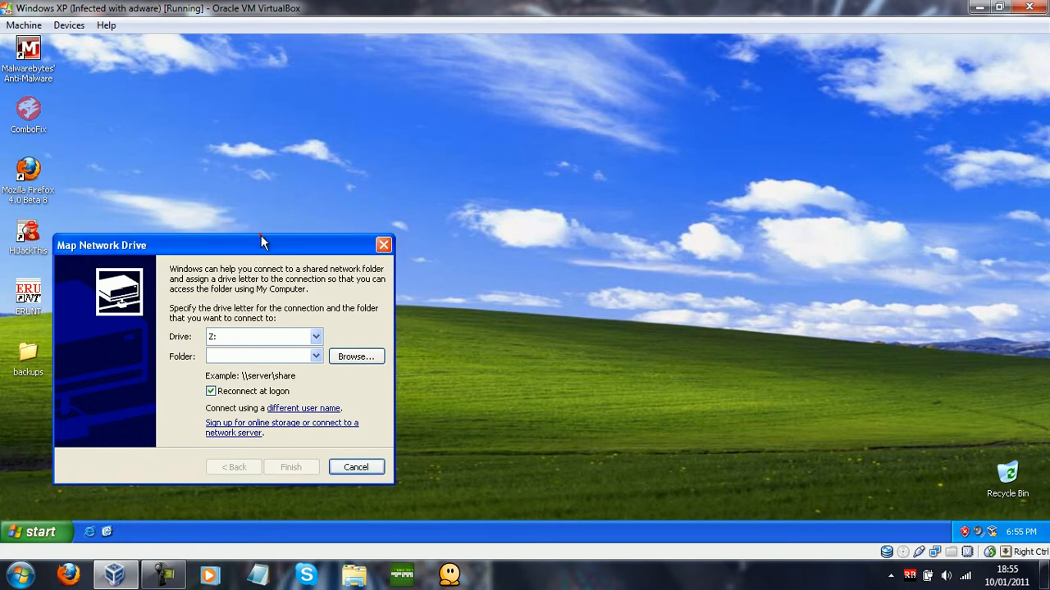
left_click_drag(257, 263, 269, 226)
left_click(373, 430)
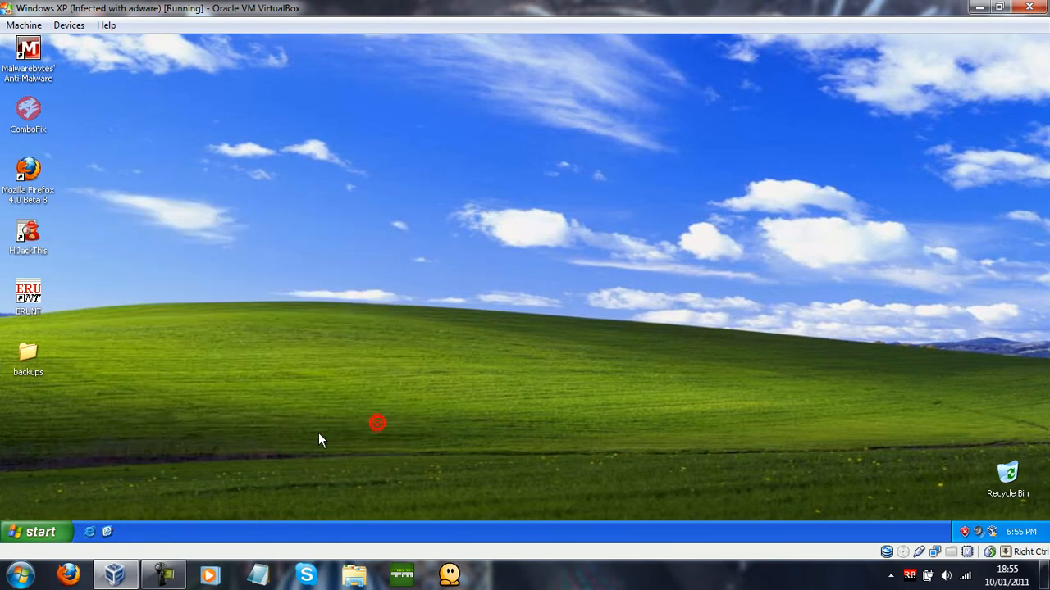
Check the Map Network Drive command on My Computer once more, cancelling the wizard
left_click(41, 532)
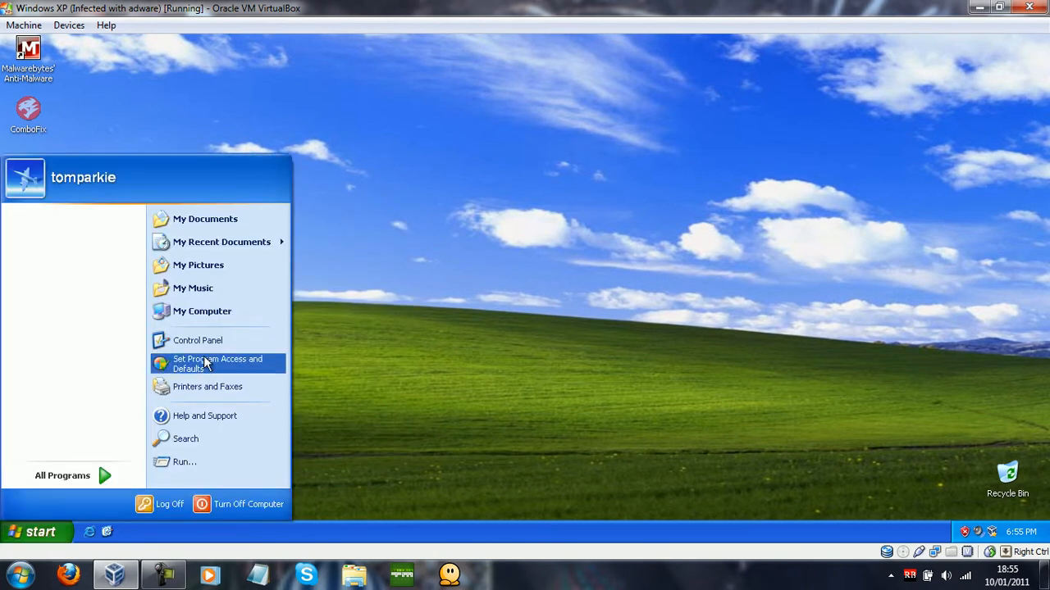
right_click(222, 311)
left_click(278, 407)
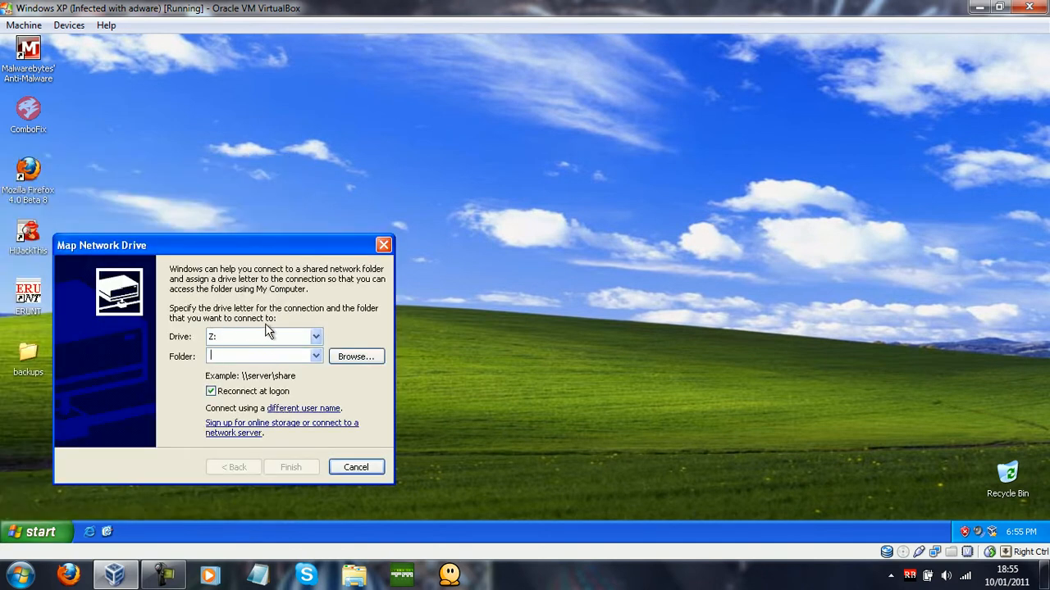
left_click(356, 465)
Create a desktop shortcut to Control Panel, and test the My Computer desktop icon, cancelling the wizard it opens
left_click(39, 532)
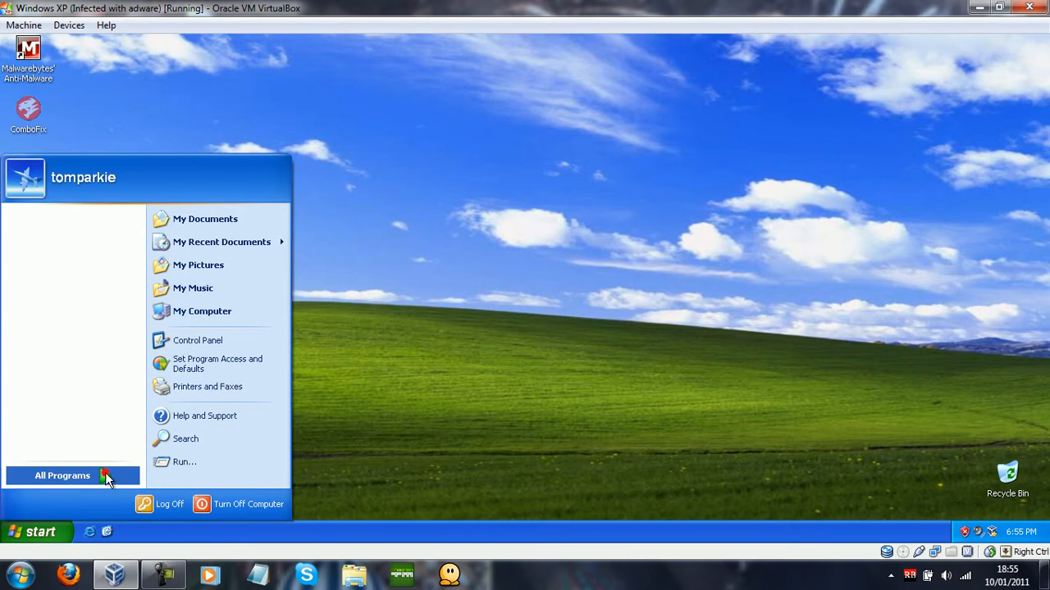
left_click_drag(207, 289, 198, 351)
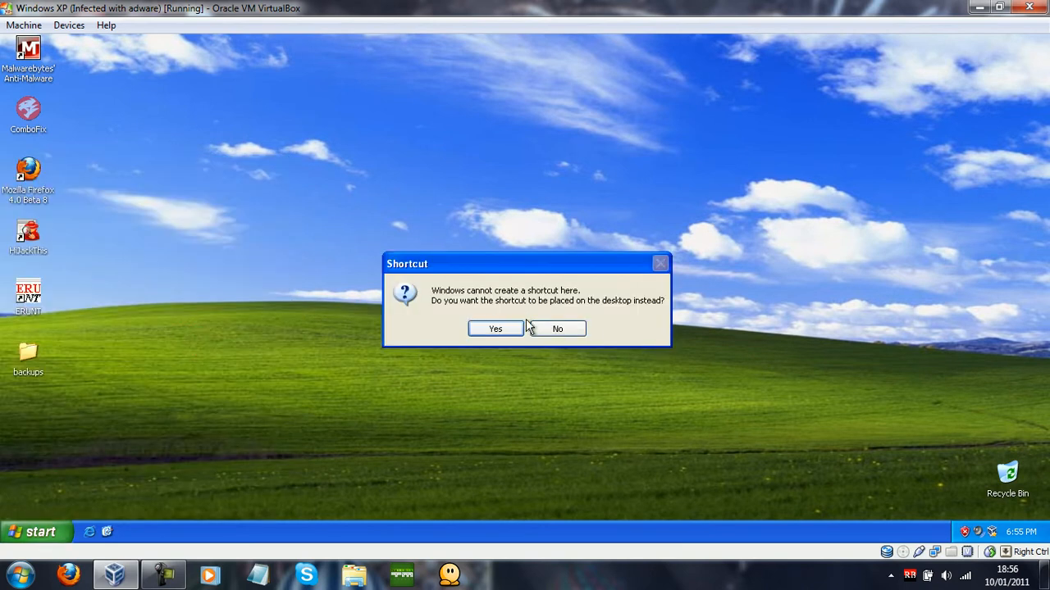
left_click(497, 329)
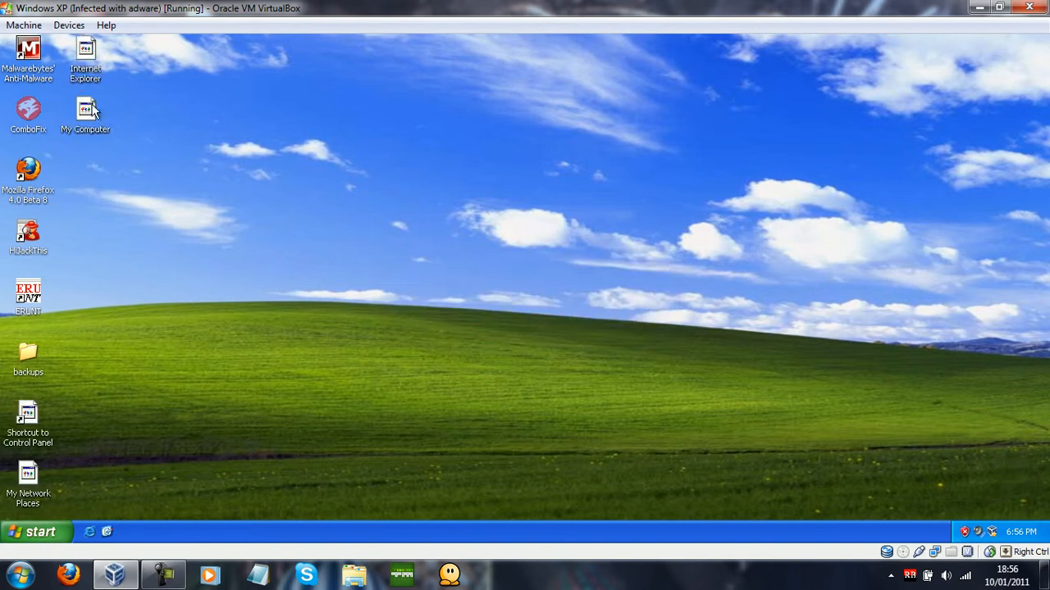
double_click(83, 110)
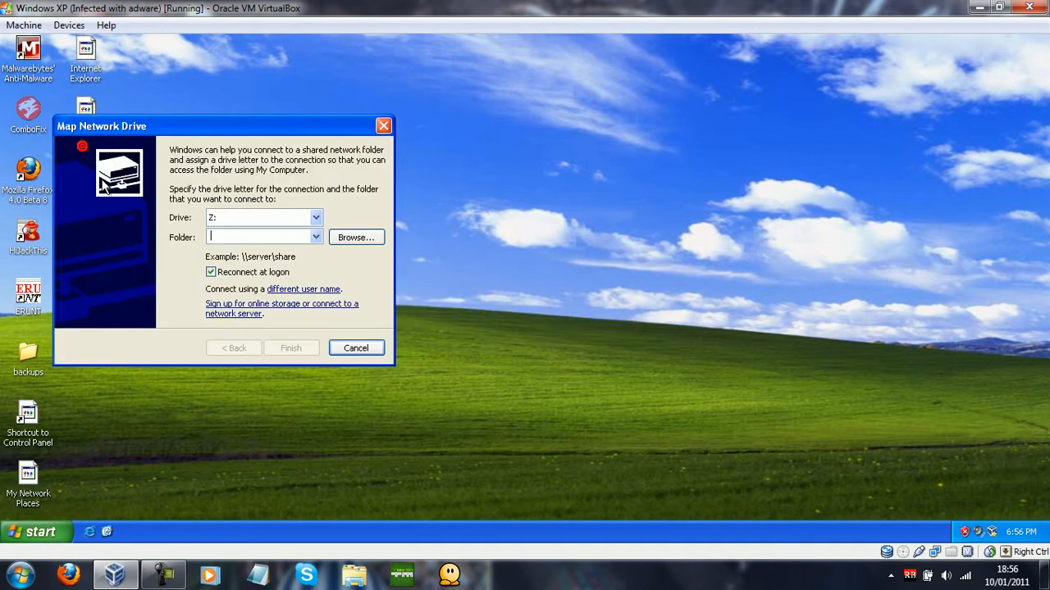
left_click(356, 346)
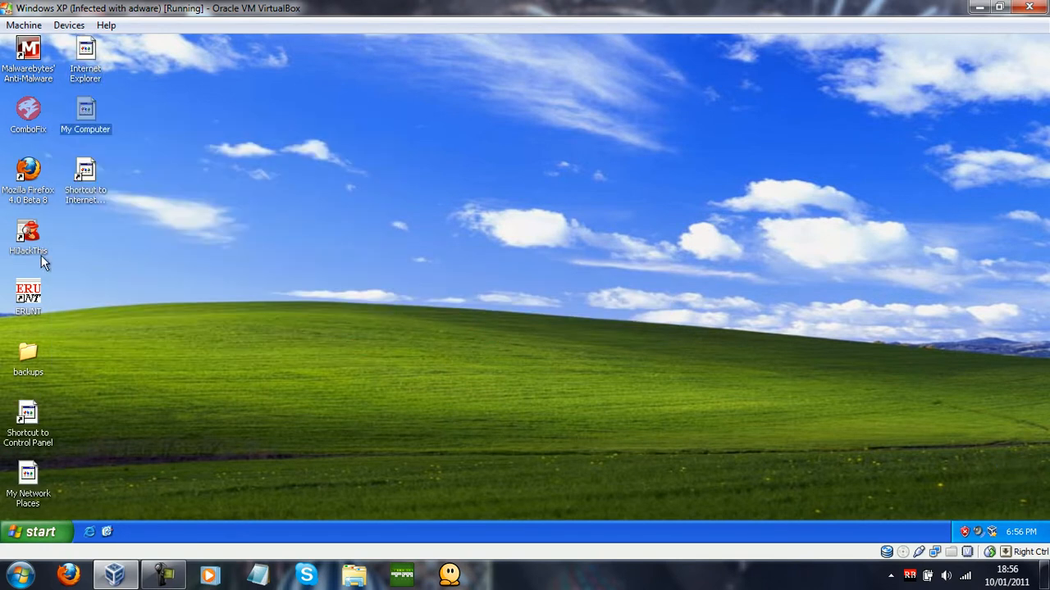
Refresh the damaged system's desktop twice
right_click(272, 204)
left_click(288, 214)
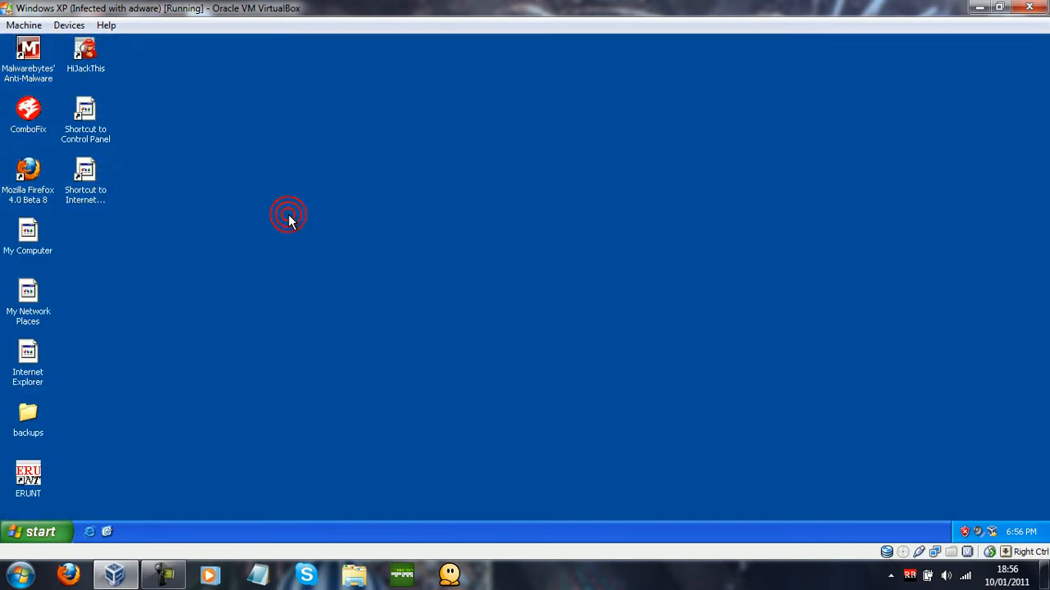
right_click(288, 214)
left_click(293, 221)
Try to open the desktop's properties and dismiss the rundll32.exe error dialog
right_click(294, 219)
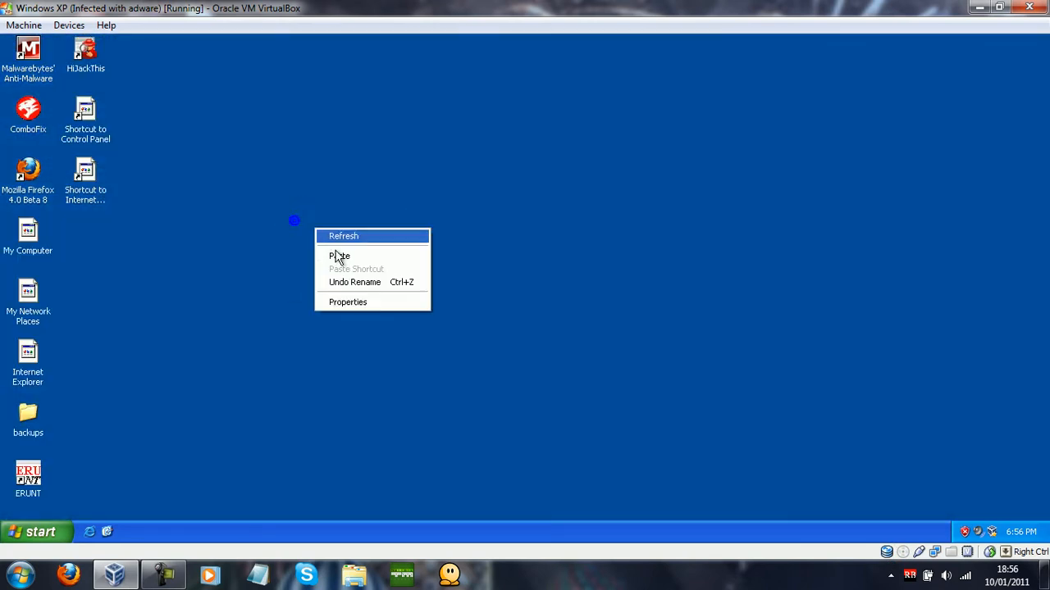
left_click(351, 305)
left_click(474, 176)
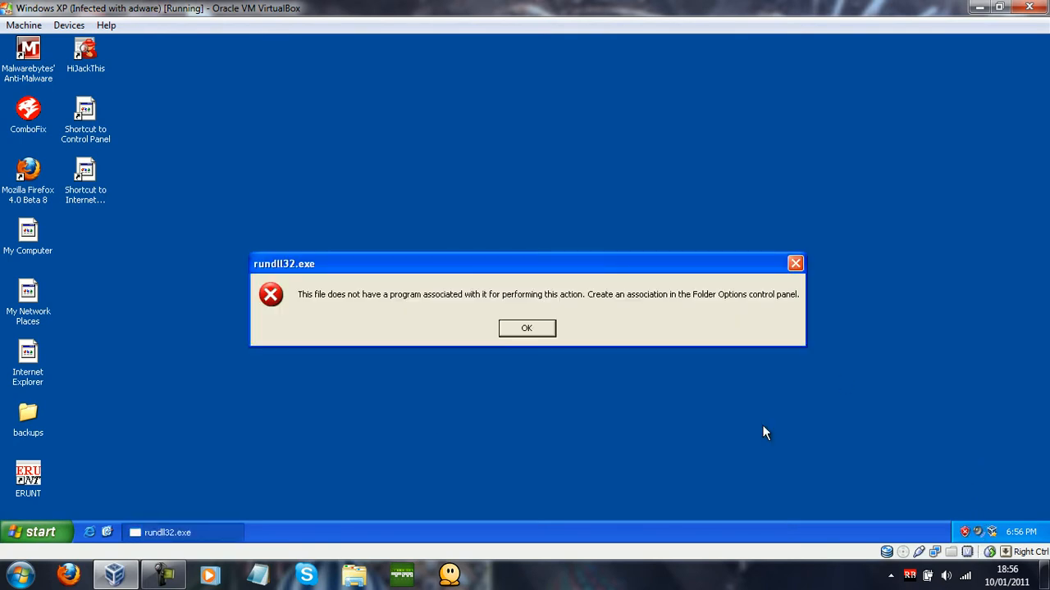
left_click_drag(323, 259, 307, 255)
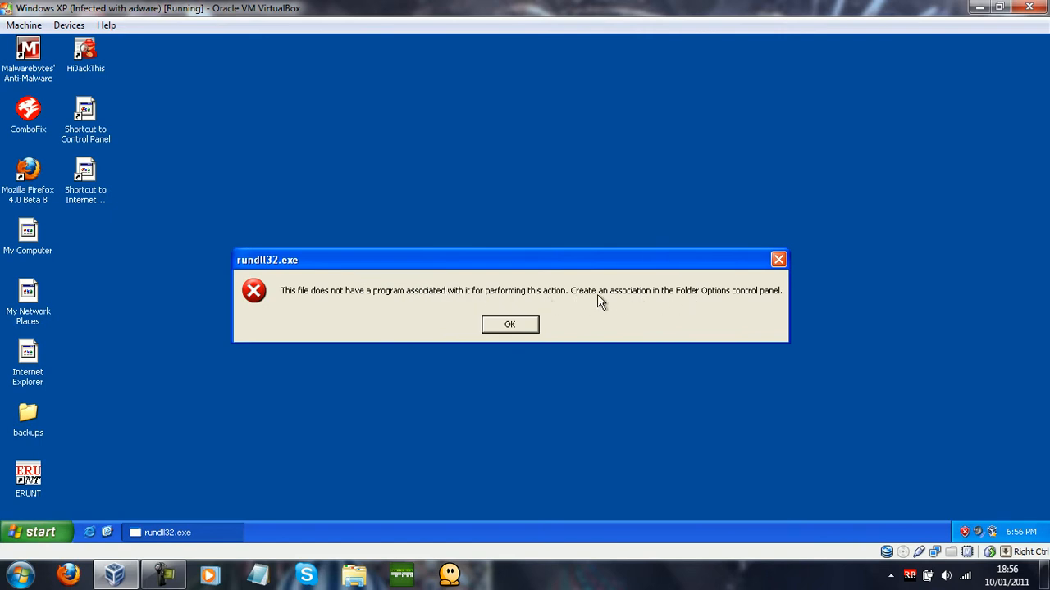
key("Return")
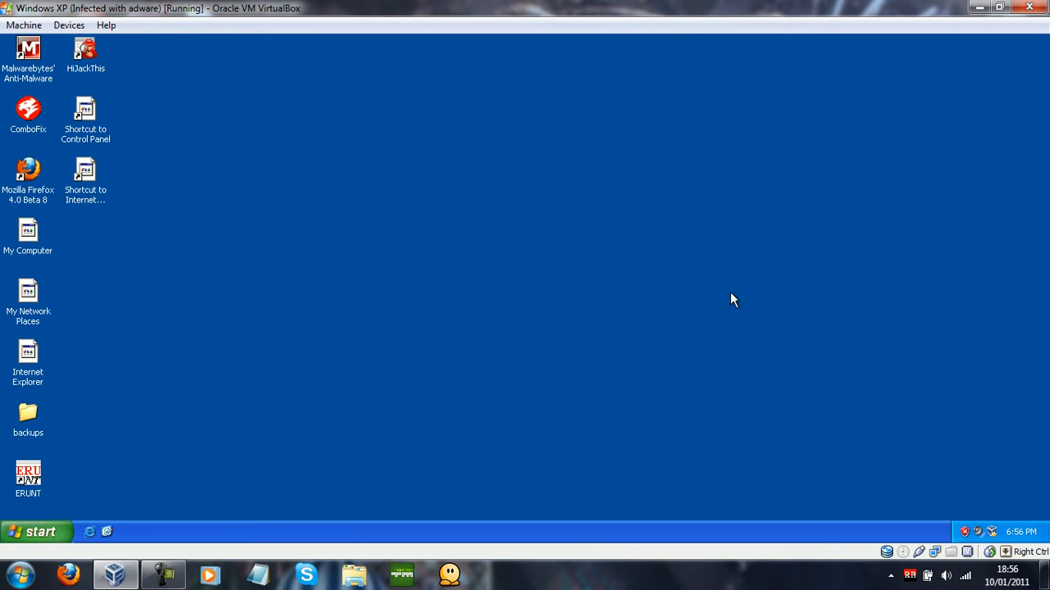
Test the security alert icon in the notification area, My Recent Documents and My Pictures on the damaged system
double_click(965, 533)
left_click(535, 328)
left_click(49, 541)
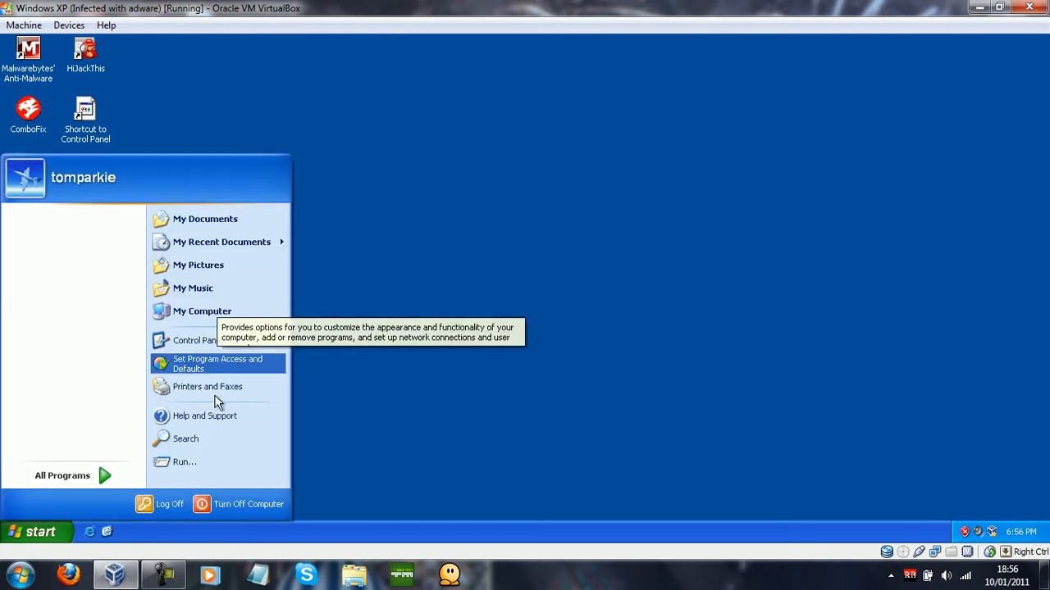
left_click(219, 242)
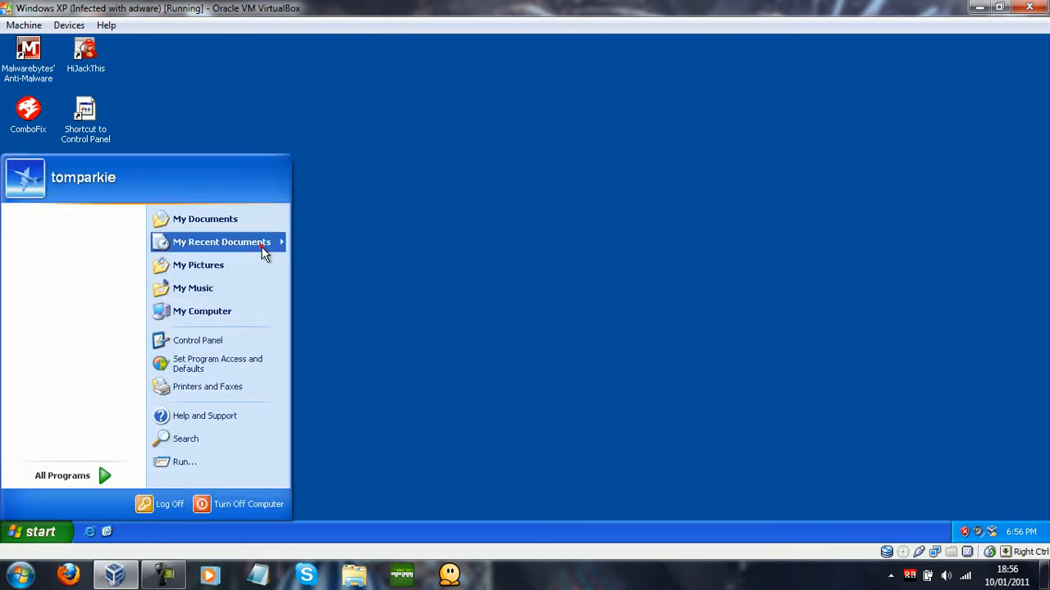
left_click(235, 265)
left_click(206, 147)
left_click(82, 51)
left_click(185, 105)
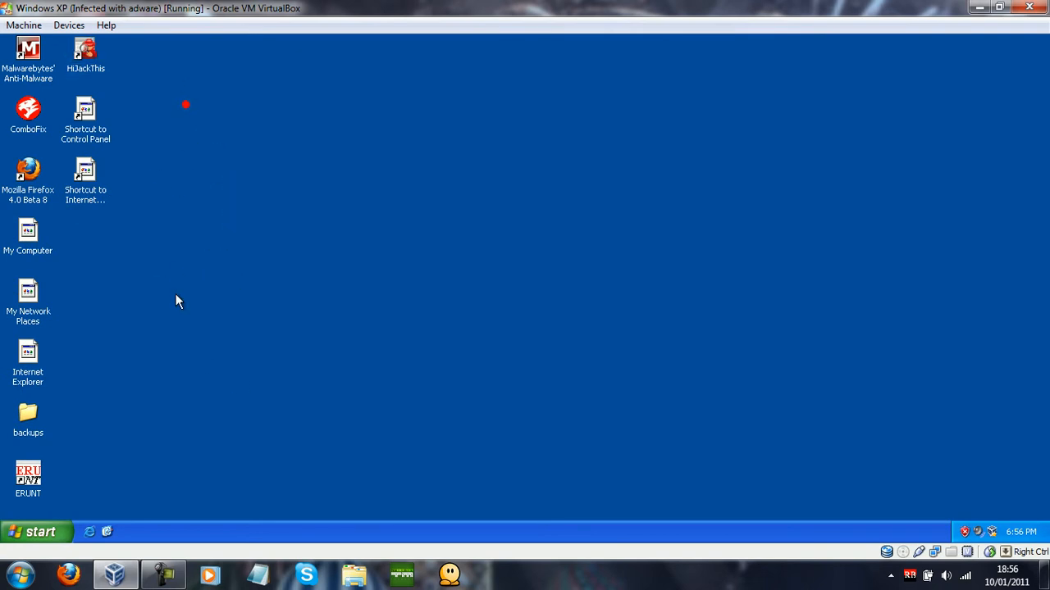
Reset the virtual machine and boot Windows XP into Safe Mode through the Windows Advanced Options Menu
left_click(24, 24)
left_click(57, 230)
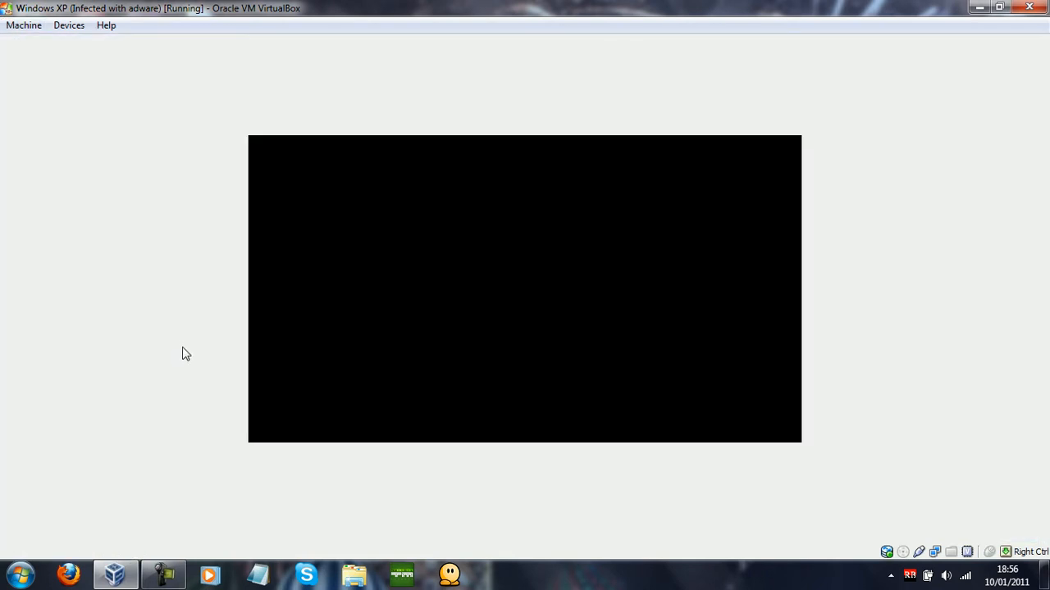
key("F8")
key("Up")
key("Up")
key("Up")
key("Up")
key("Up")
key("Up")
key("Up")
key("Up")
key("Up")
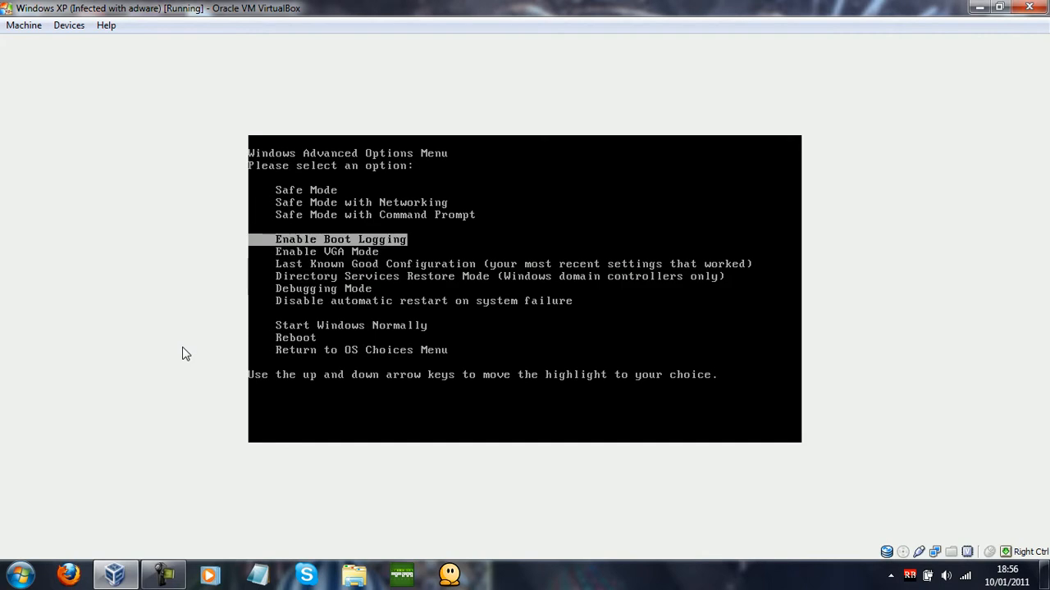
key("Return")
key("Return")
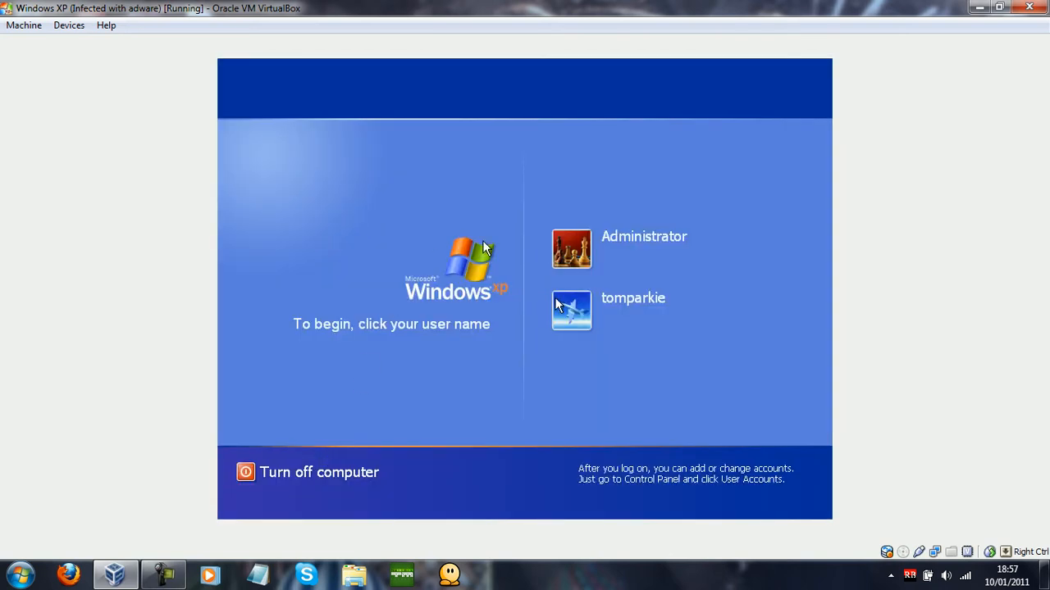
Log on to the regular user account rather than Administrator and continue into the Safe Mode desktop
left_click(566, 307)
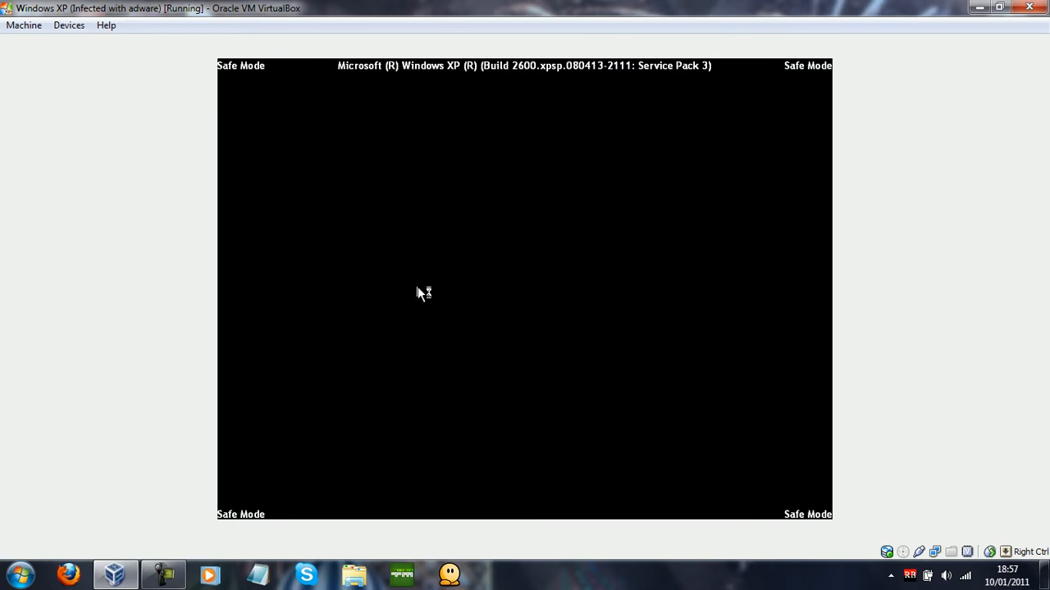
left_click(495, 374)
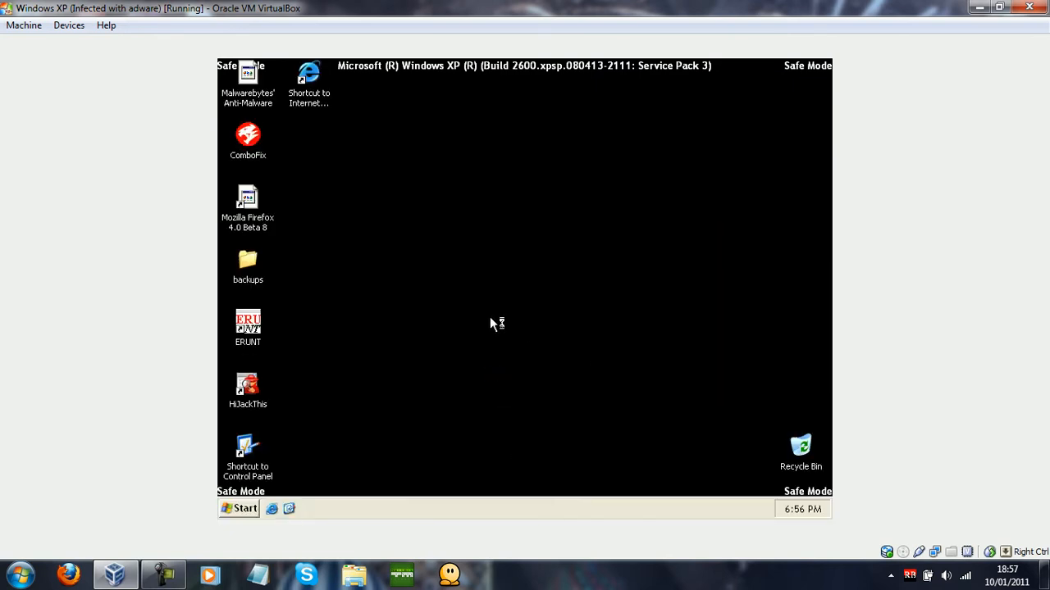
left_click_drag(470, 223, 498, 310)
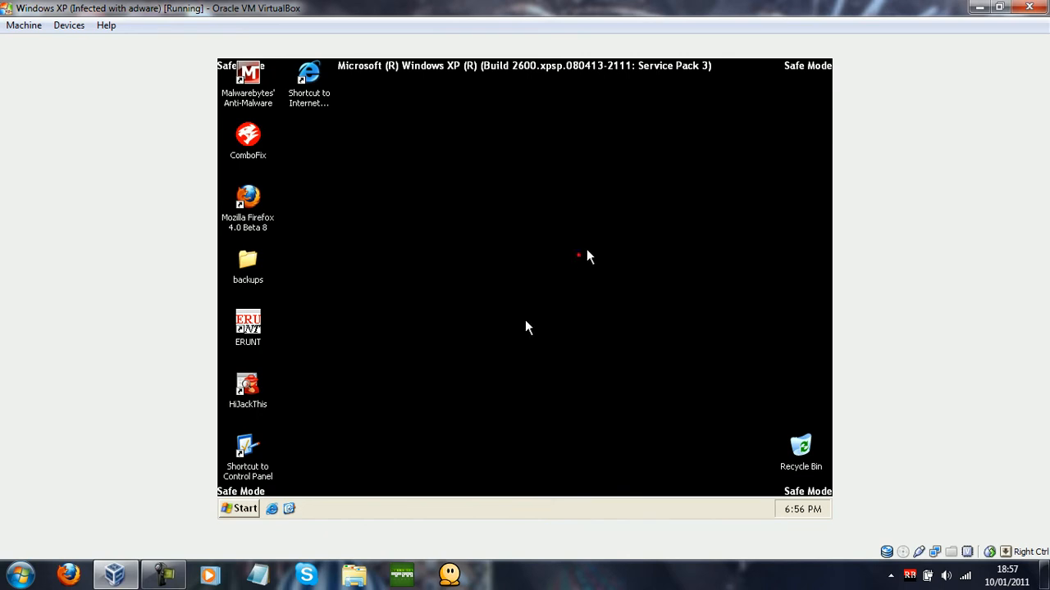
Examine the list of installed programs in Safe Mode and close it without launching anything
left_click(253, 508)
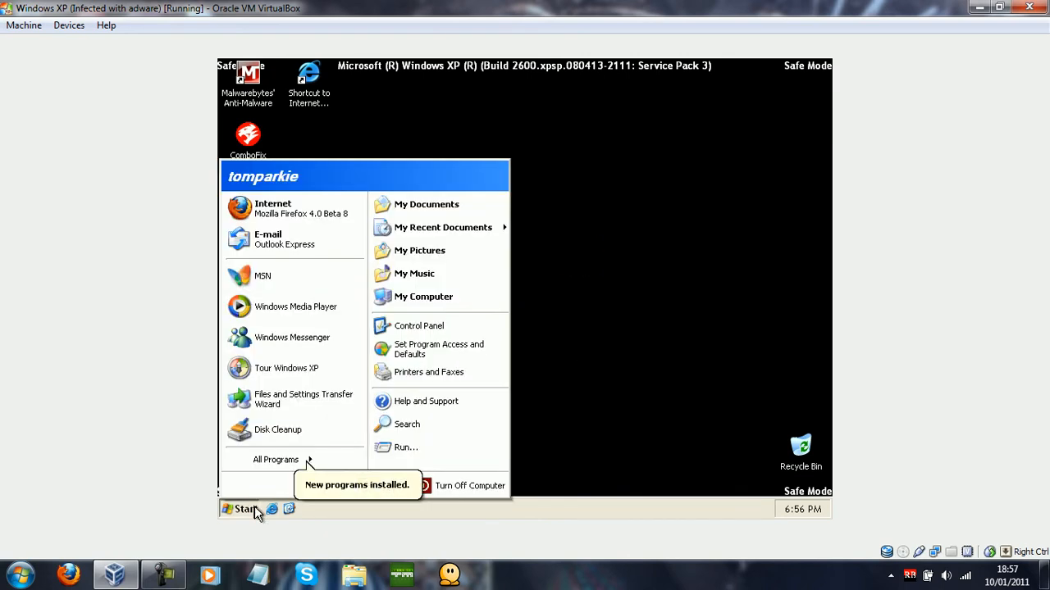
left_click(275, 460)
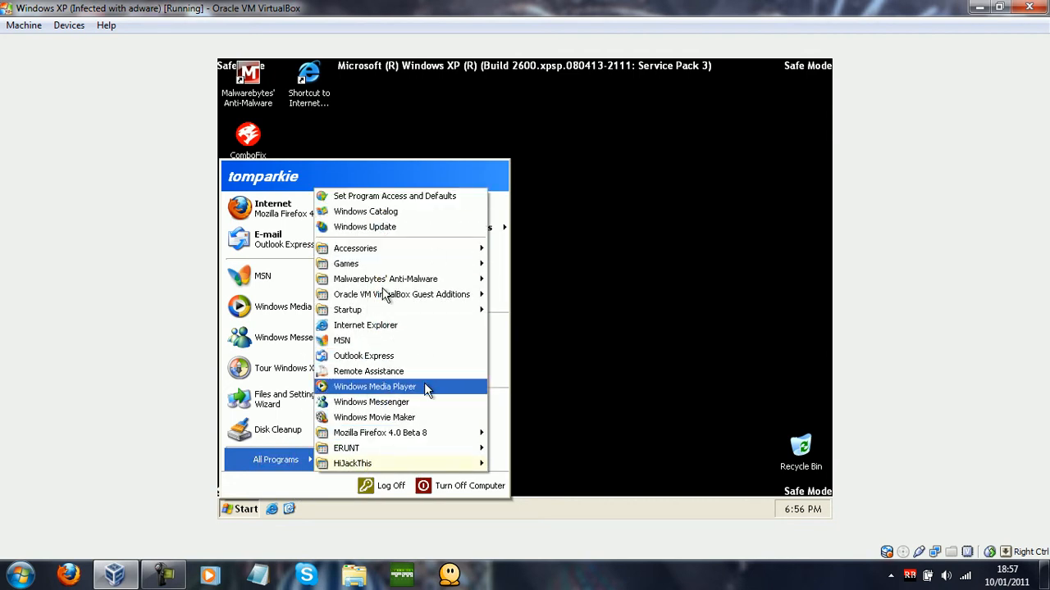
left_click(703, 169)
Launch ERDNT from the 1-10-2011 folder inside the desktop's backups folder, and close the folder window
double_click(247, 263)
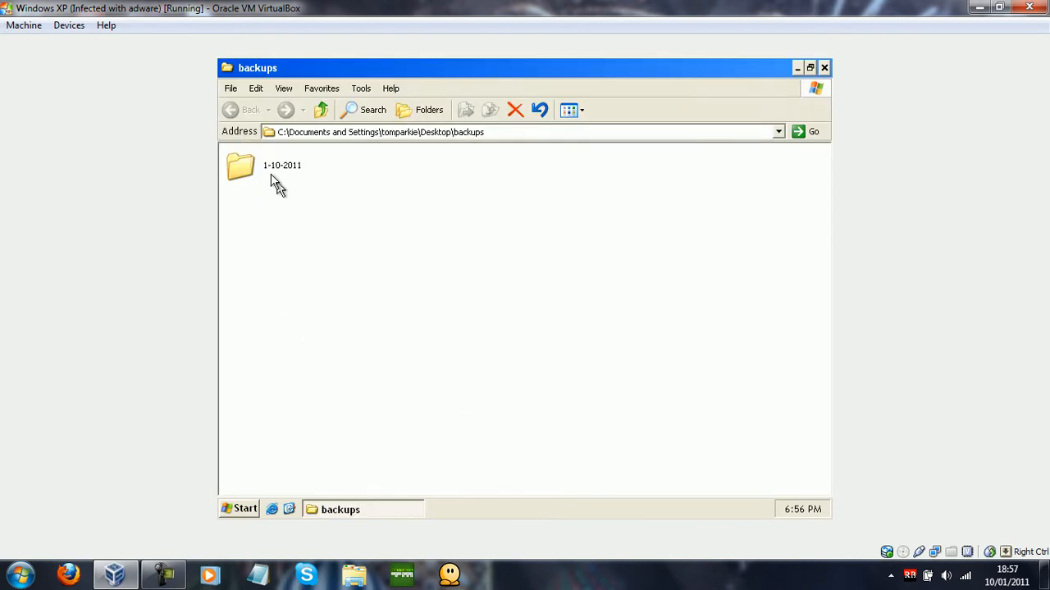
double_click(276, 182)
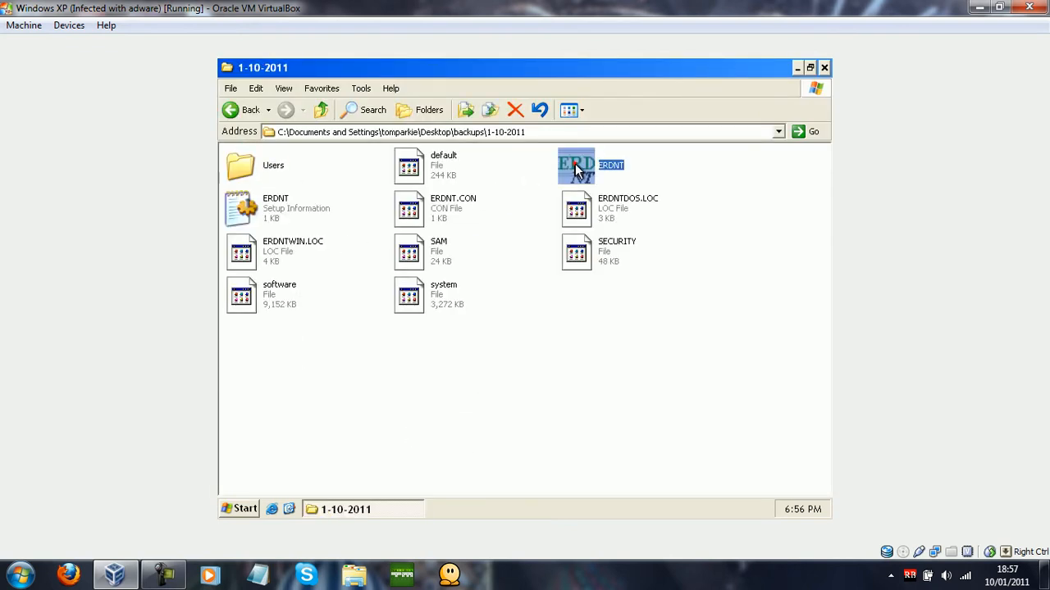
double_click(577, 166)
left_click(824, 68)
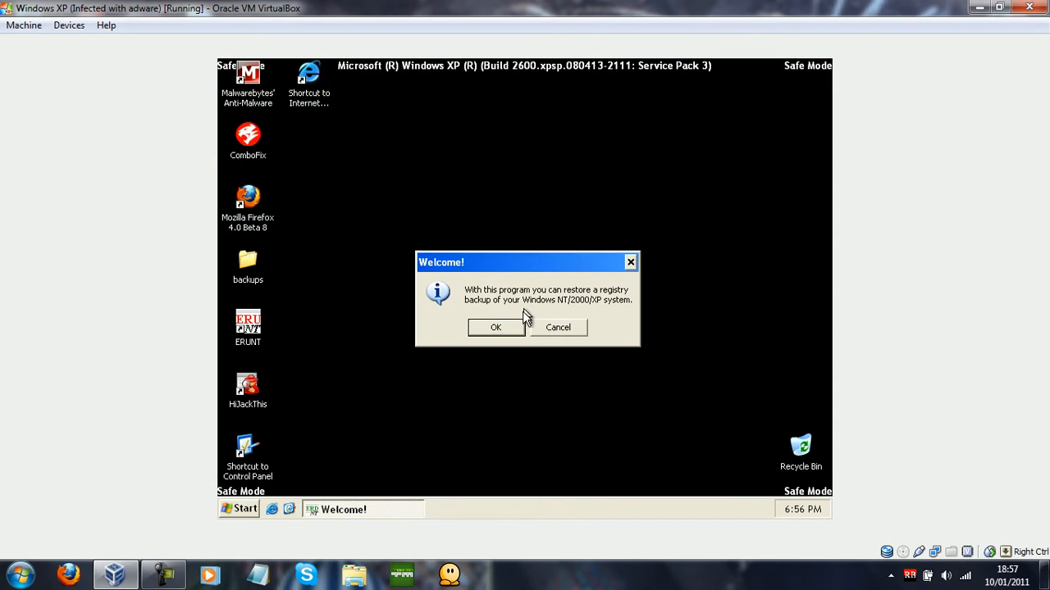
Restore the system registry and current user registry from the backup in NT mode, and reboot the computer
left_click(496, 328)
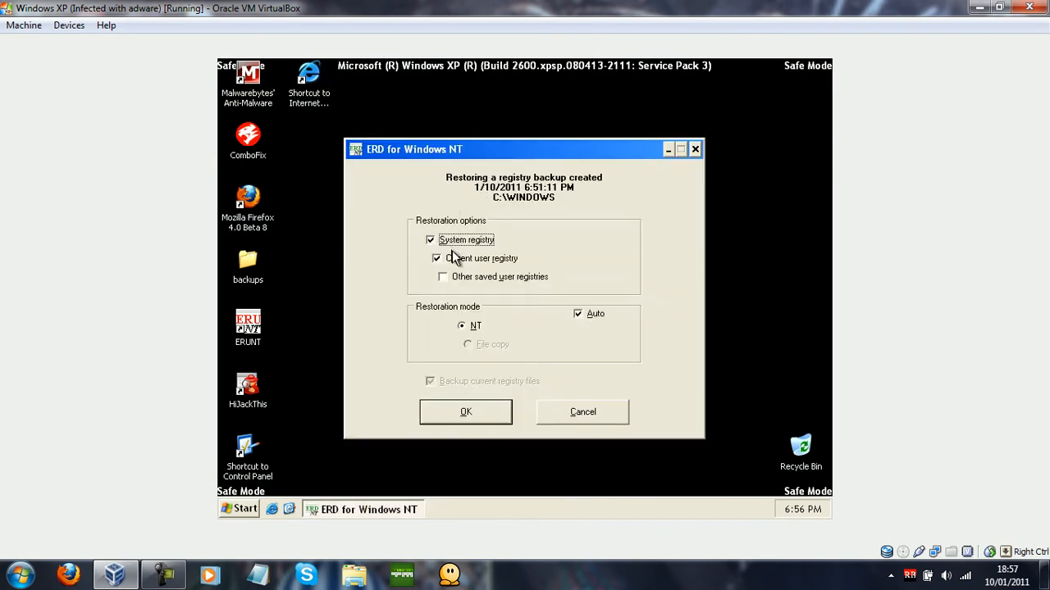
left_click(466, 414)
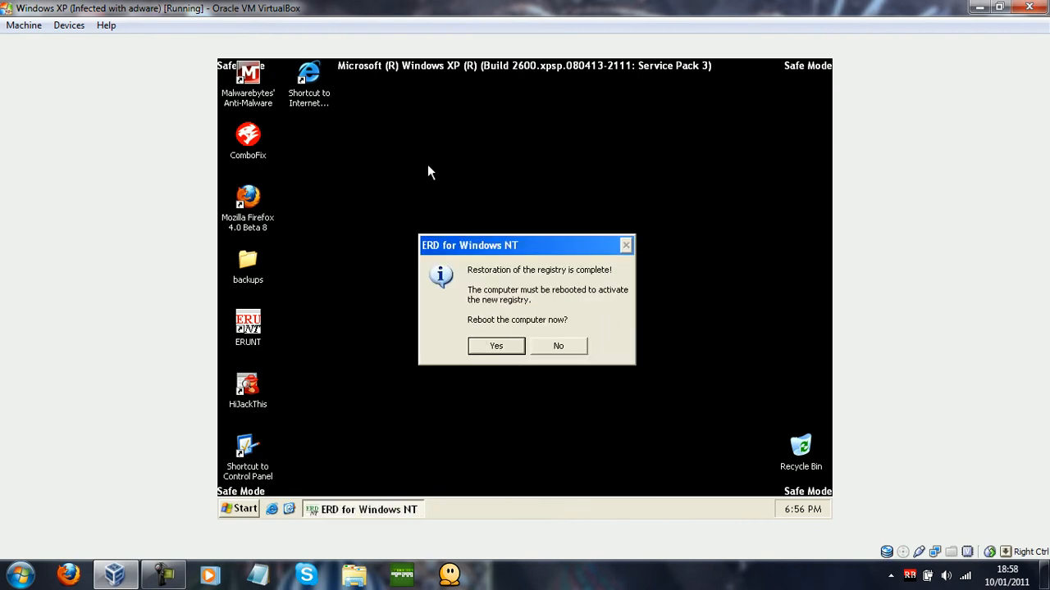
left_click(497, 354)
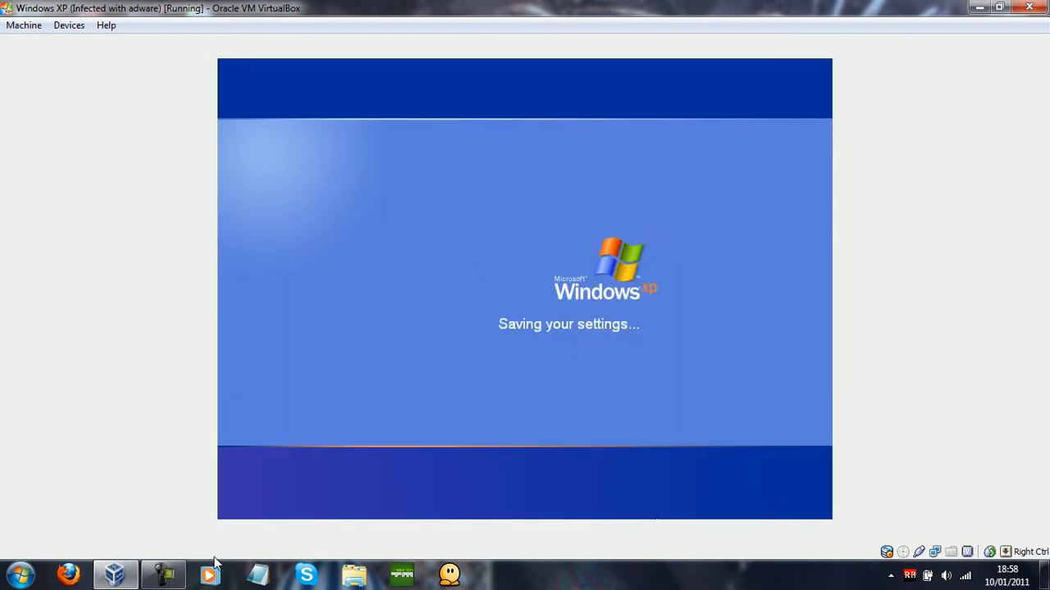
left_click(158, 567)
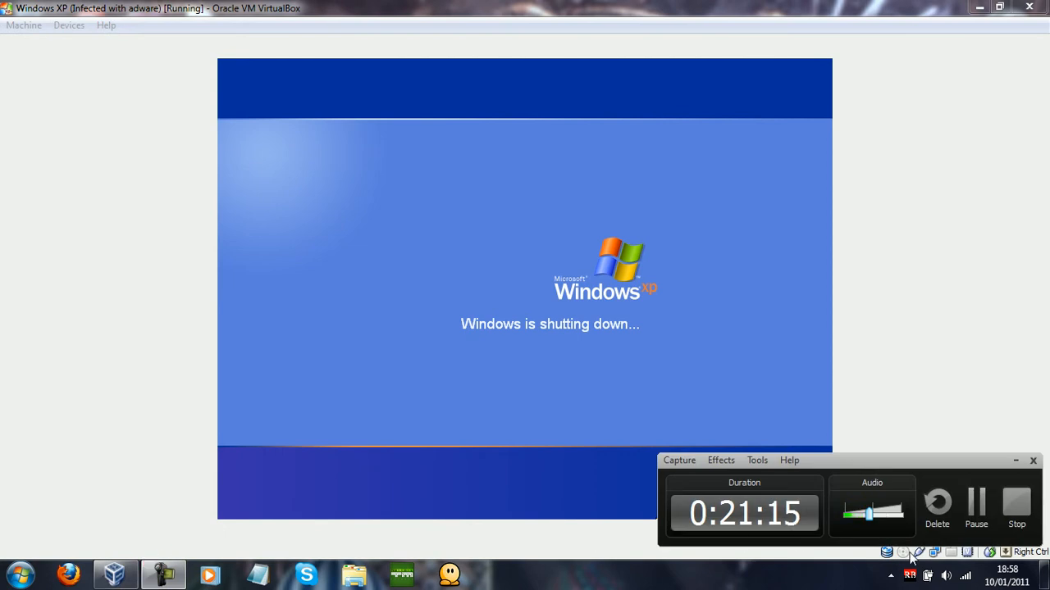
left_click(971, 508)
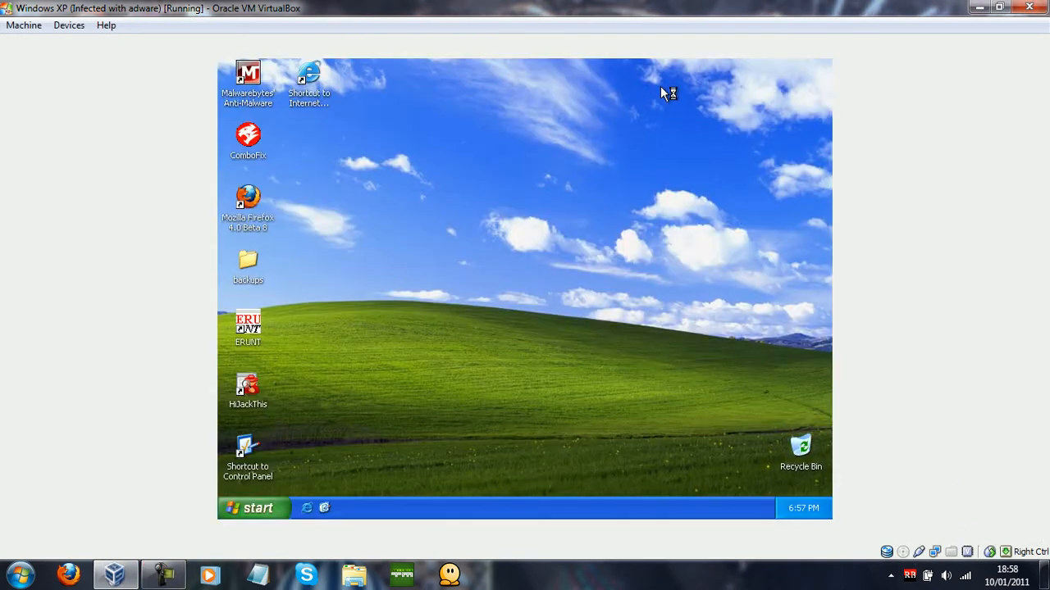
Move the Recycle Bin icon to the desktop's lower-right corner
left_click_drag(691, 5, 648, 2)
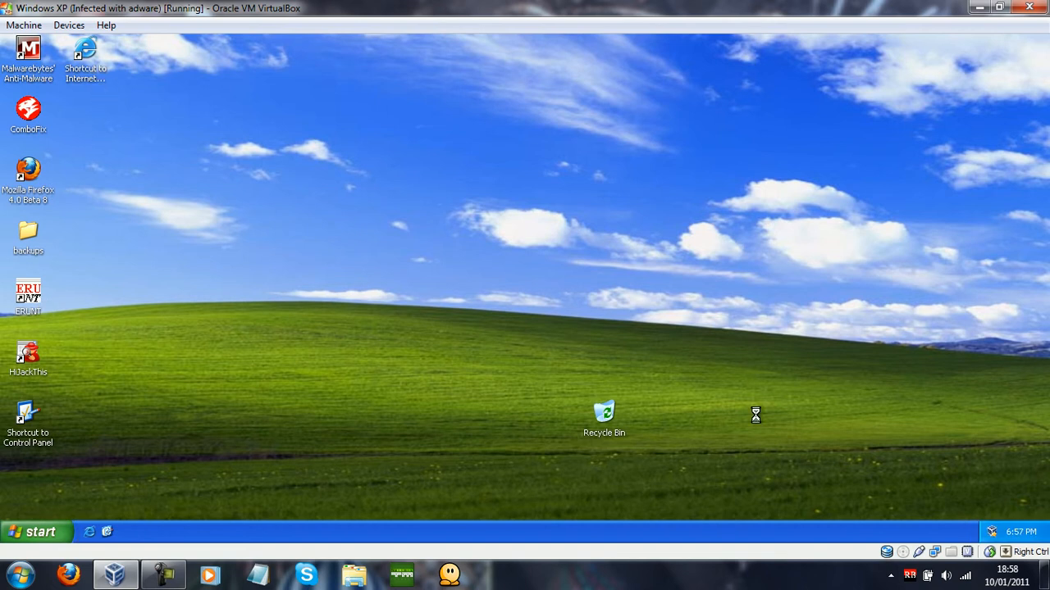
left_click_drag(606, 417, 1009, 478)
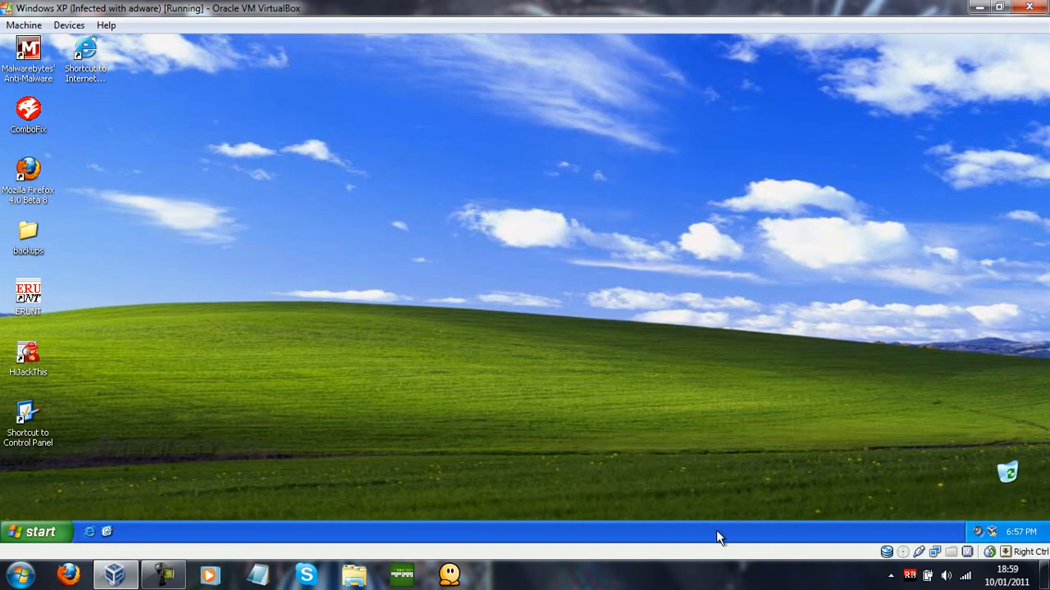
Test the taskbar and desktop context menus, view the item types available for creation, and dismiss them without creating anything
right_click(744, 513)
left_click(654, 486)
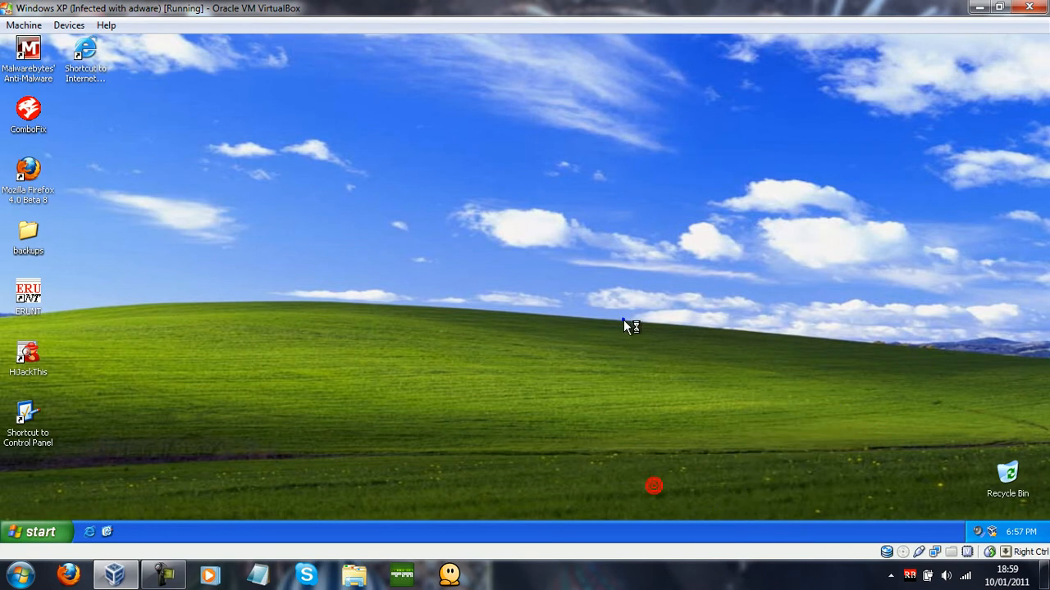
right_click(624, 321)
mouse_move(658, 332)
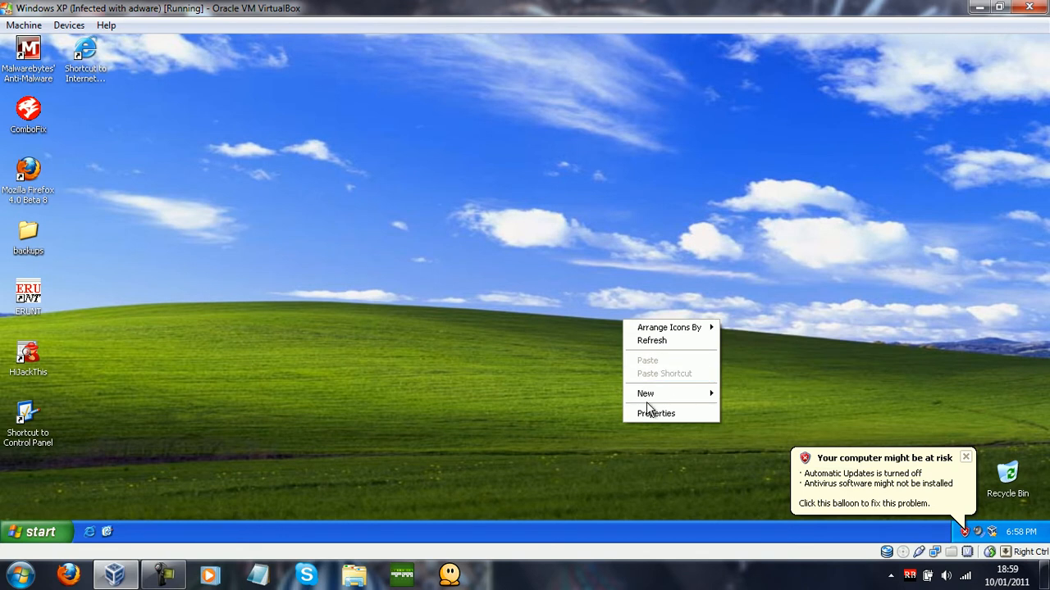
mouse_move(652, 395)
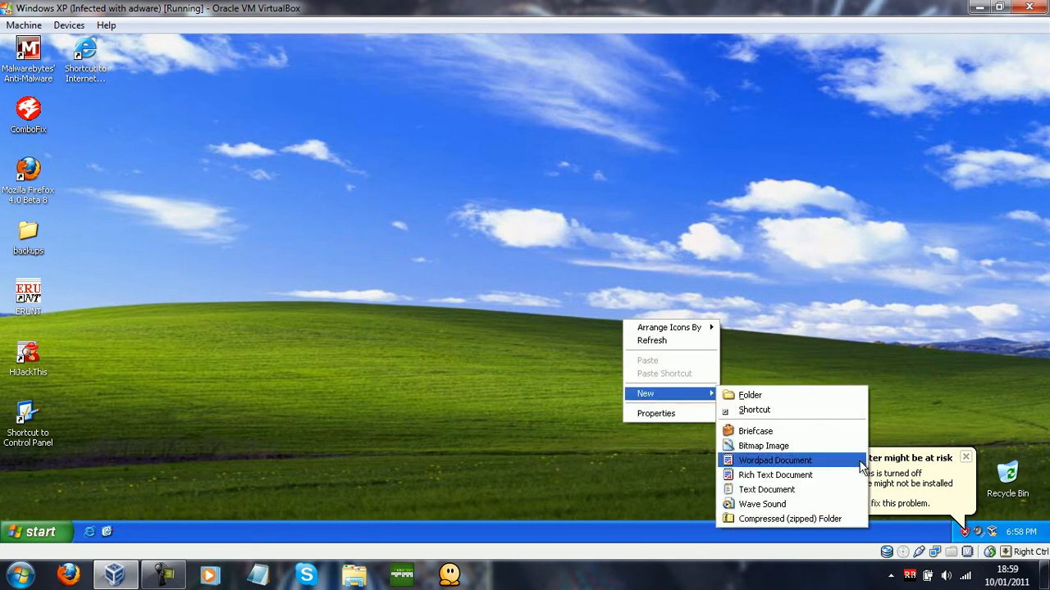
left_click(926, 391)
Dismiss the security warning balloon, and open Windows Security Center from the notification area and close it again
left_click(965, 457)
double_click(964, 532)
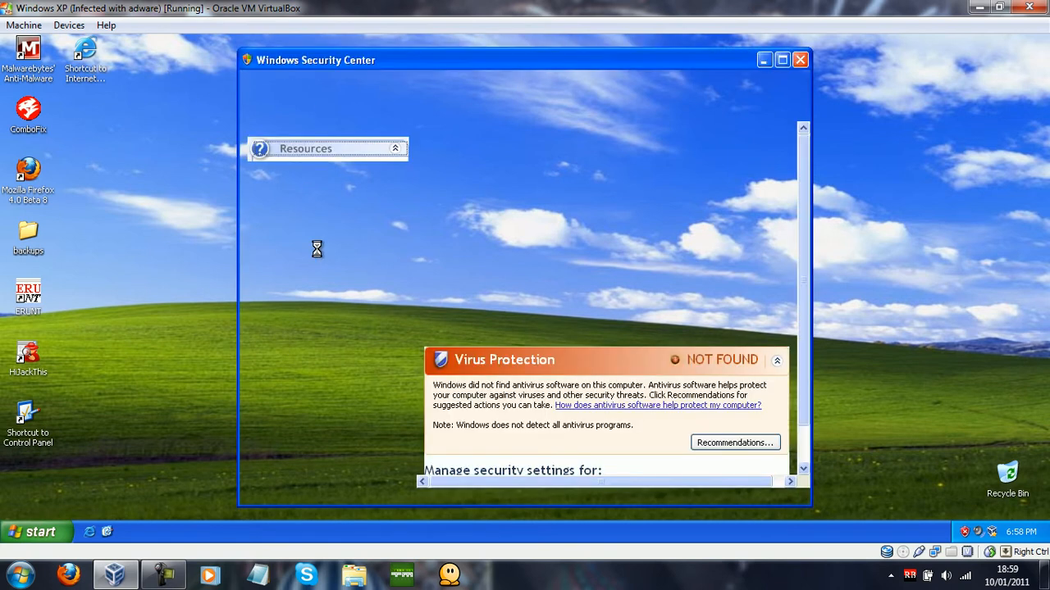
left_click(802, 60)
View the list of installed programs and the Malwarebytes' Anti-Malware entries, and close it without launching anything
left_click(37, 533)
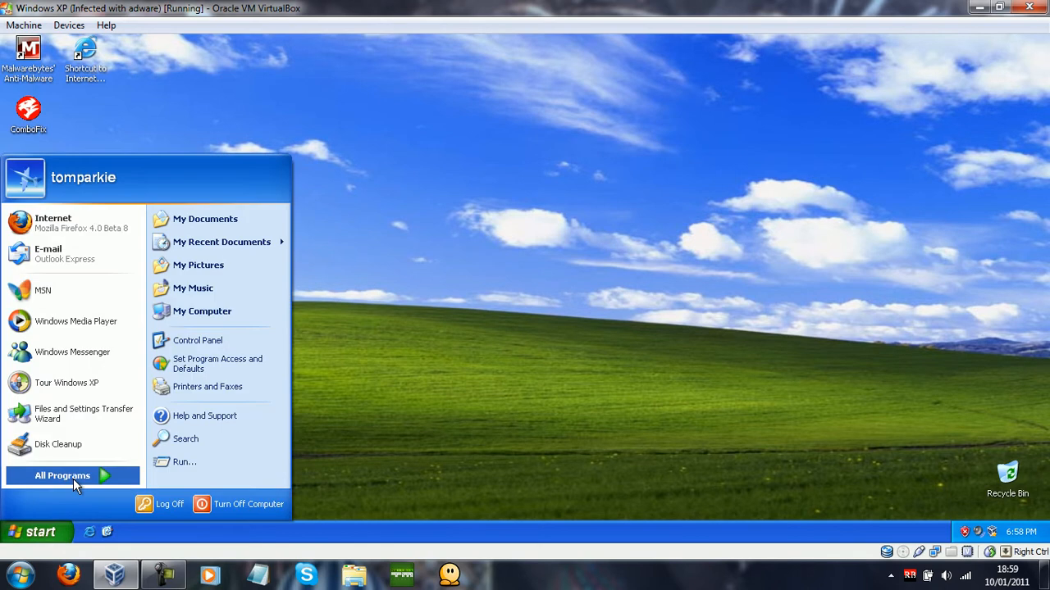
mouse_move(78, 486)
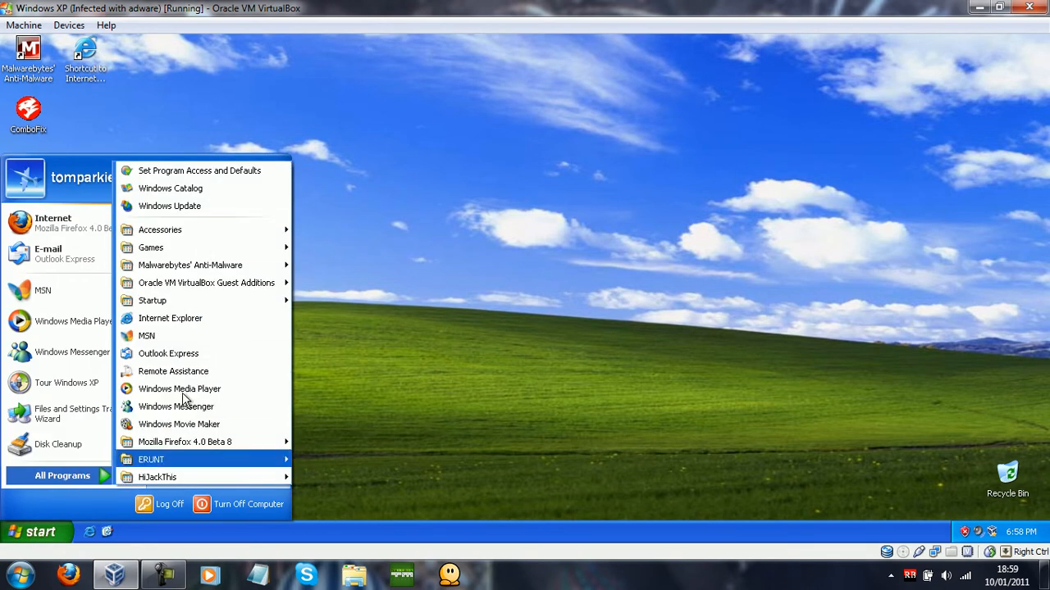
left_click(191, 267)
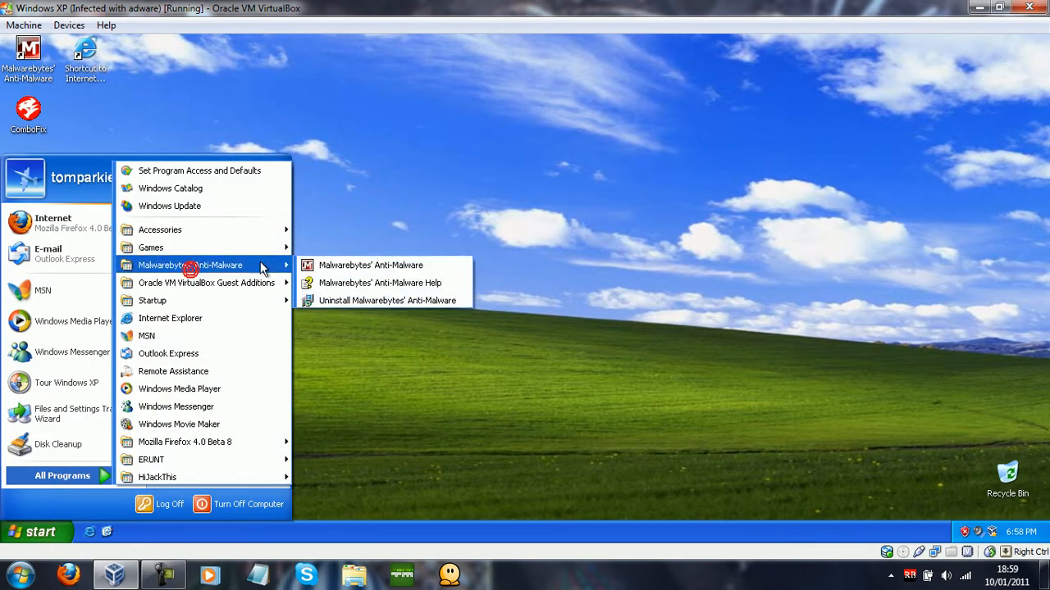
left_click(383, 194)
Launch ERUNT from the desktop, accept its welcome message, and exit without making a backup
double_click(33, 297)
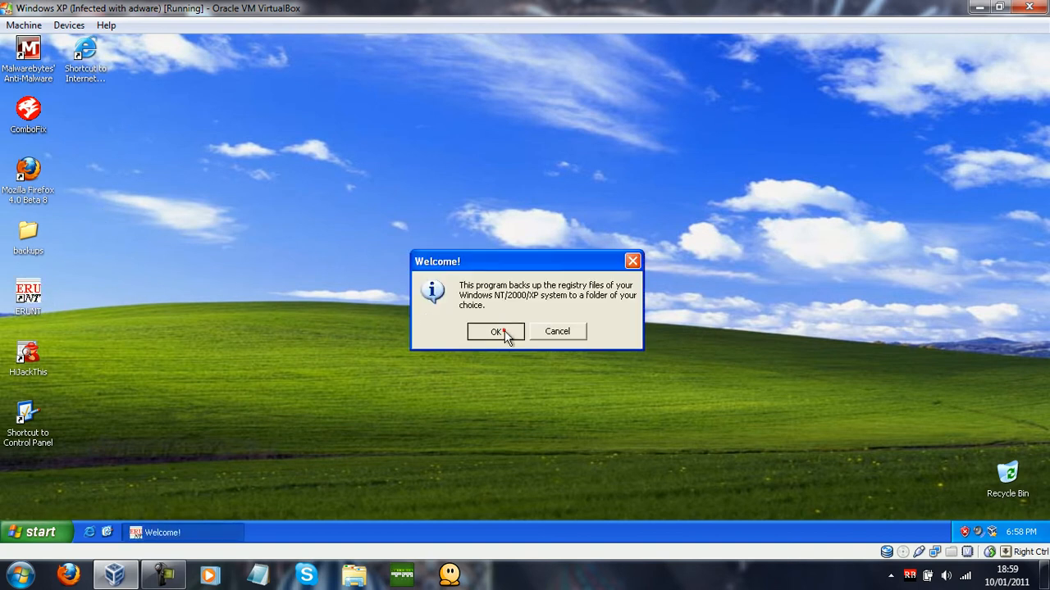
left_click(500, 331)
left_click(550, 371)
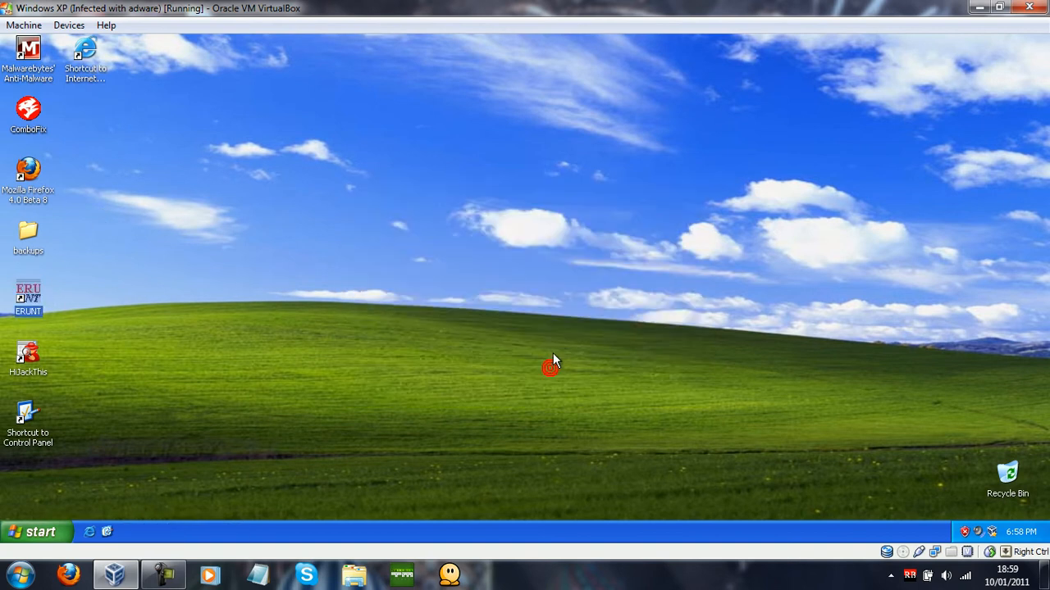
Test the desktop context menu, and open the Taskbar and Start Menu Properties and cancel without changing settings
right_click(346, 131)
left_click(419, 346)
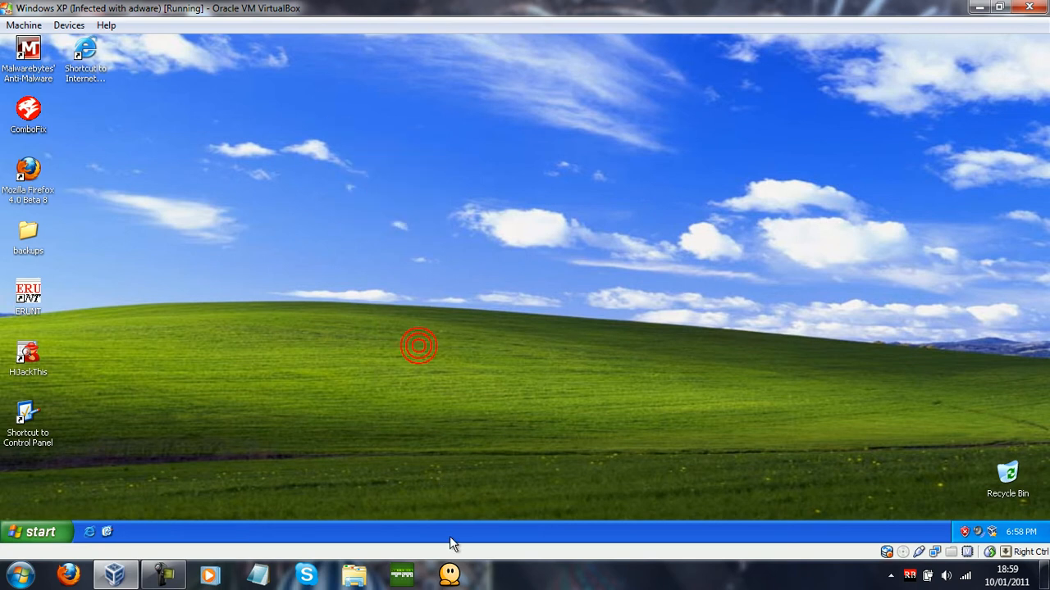
right_click(528, 524)
left_click(562, 512)
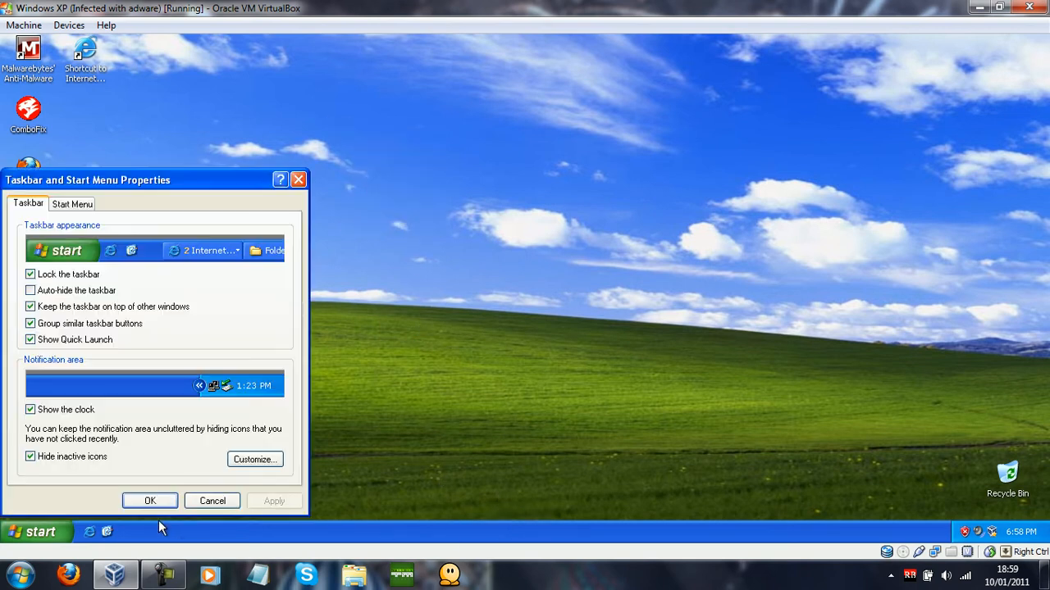
left_click(230, 502)
Open Windows Task Manager, examine the CPU usage of the running processes including System Idle Process, and close it
right_click(374, 527)
left_click(418, 488)
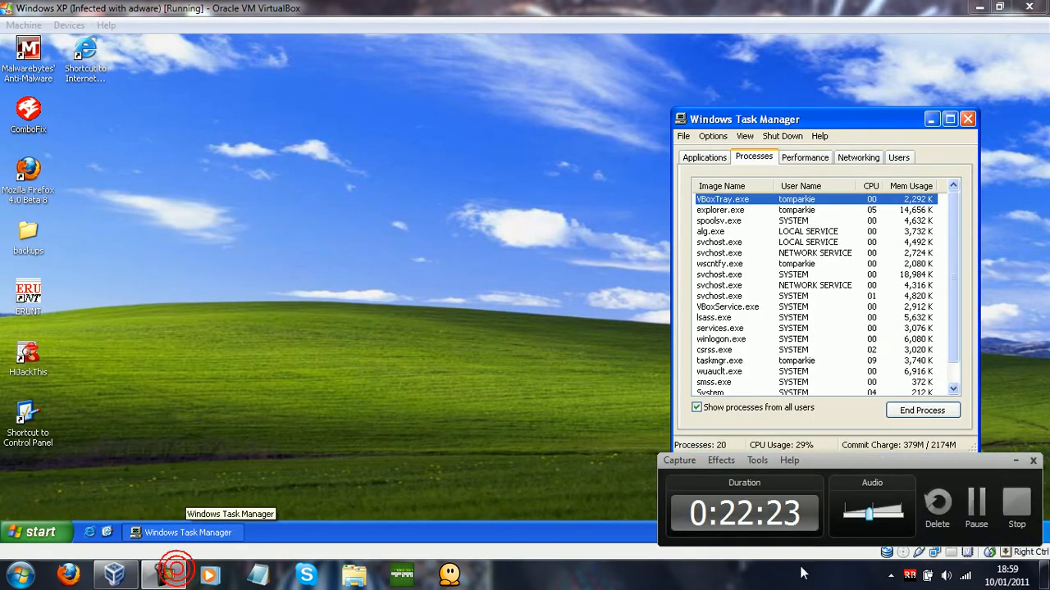
left_click(976, 502)
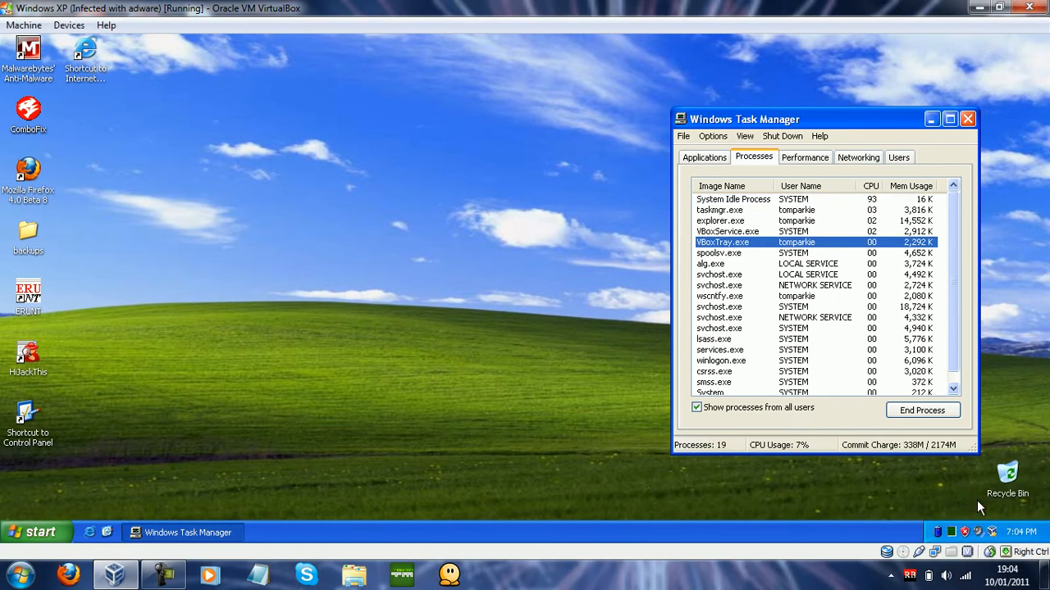
left_click_drag(841, 119, 792, 121)
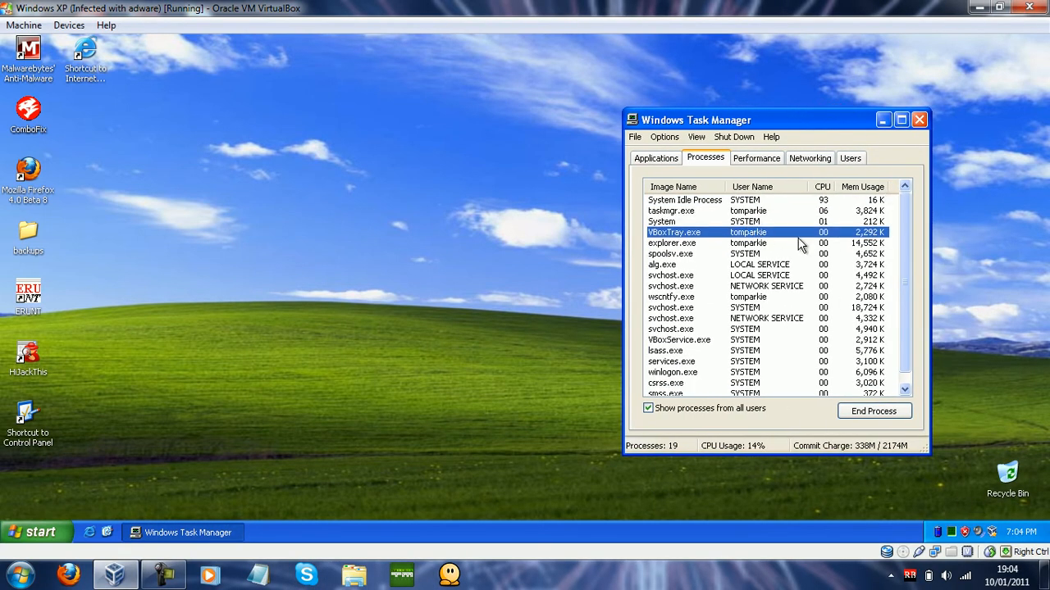
left_click(827, 202)
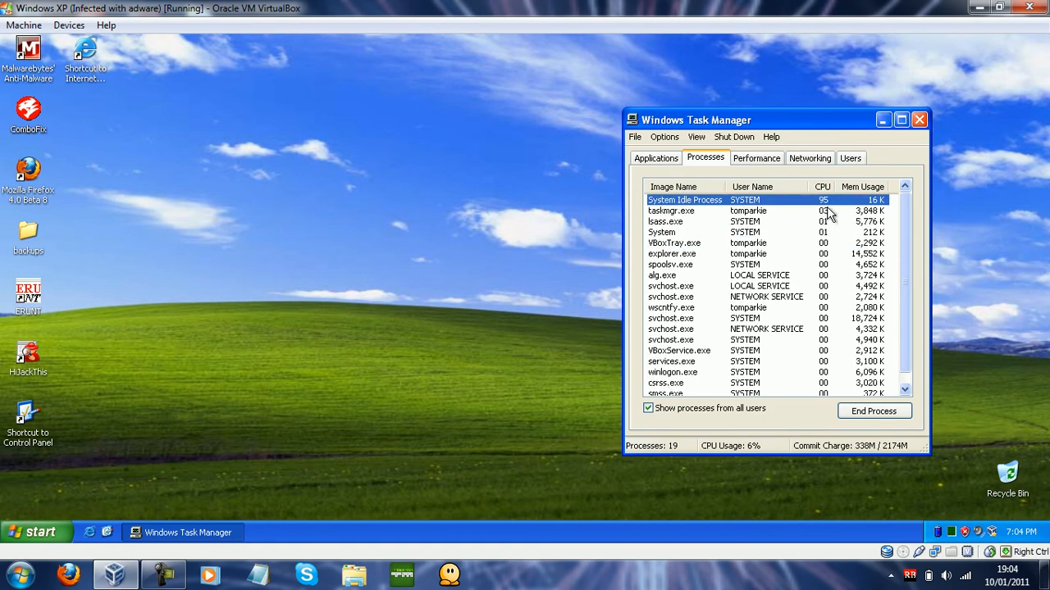
left_click(919, 119)
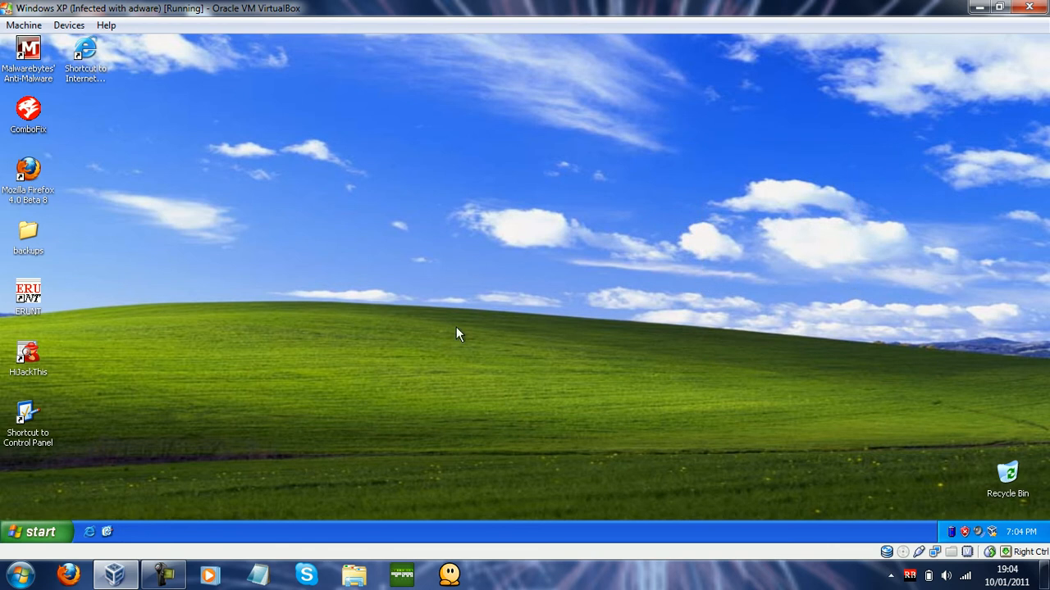
Check the installed programs list once more, including the Malwarebytes' Anti-Malware folder, and close it
left_click(67, 529)
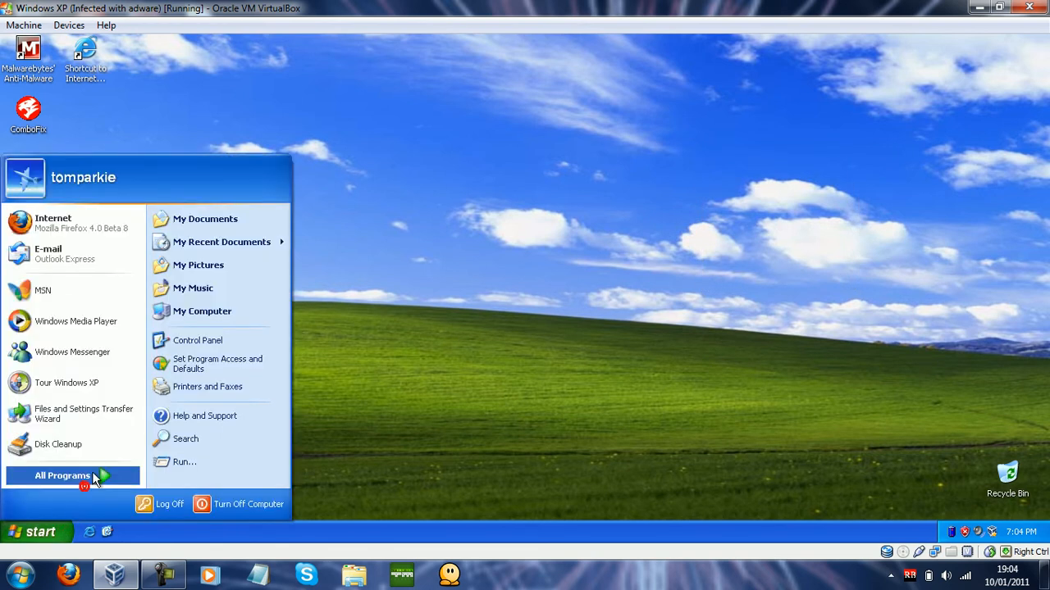
mouse_move(94, 481)
mouse_move(217, 266)
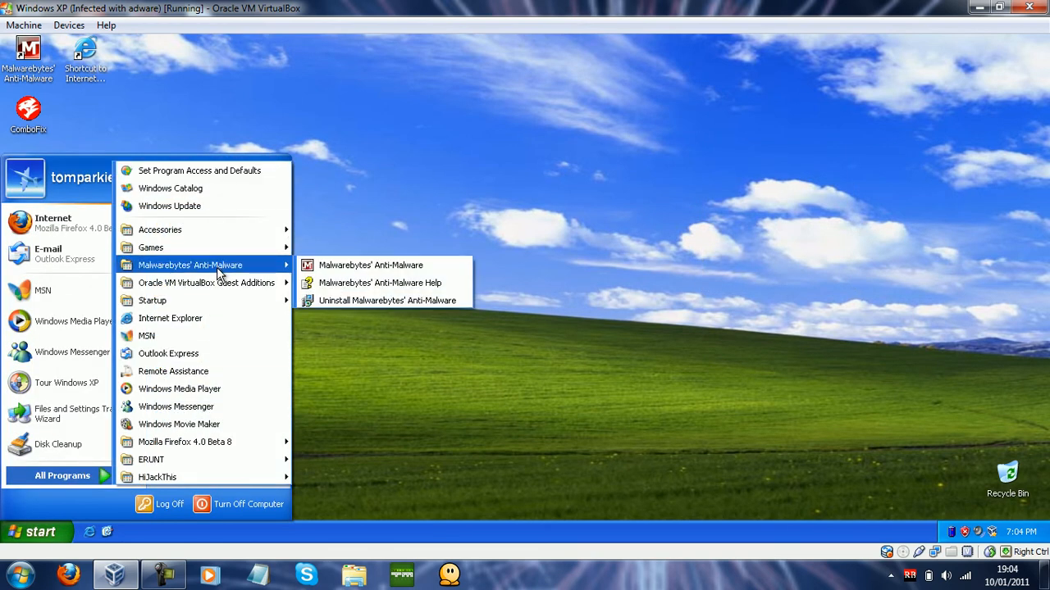
left_click(443, 190)
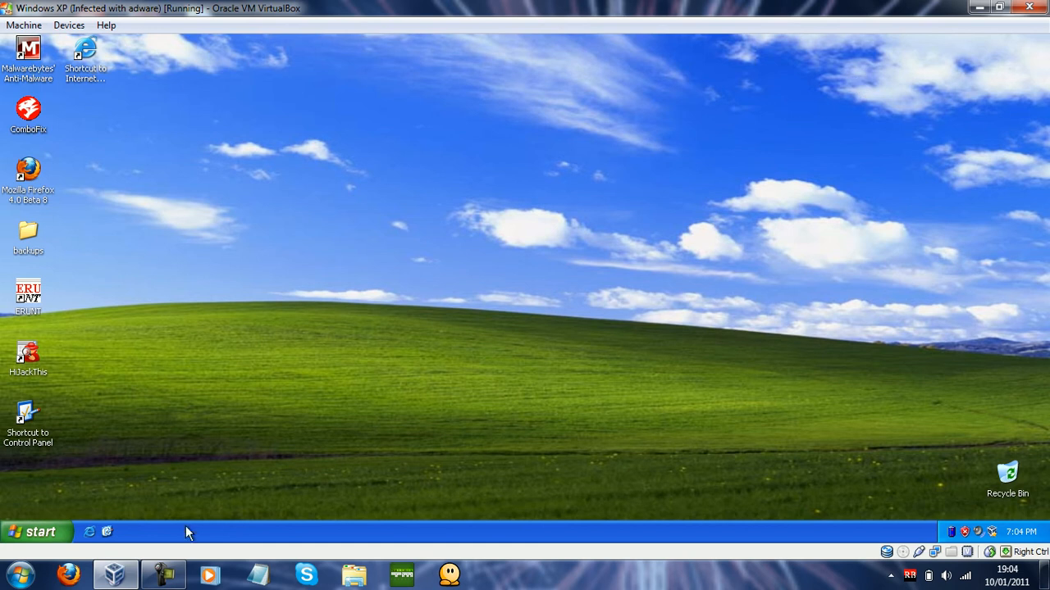
Close the virtual machine by powering it off without restoring the current snapshot
left_click(1029, 8)
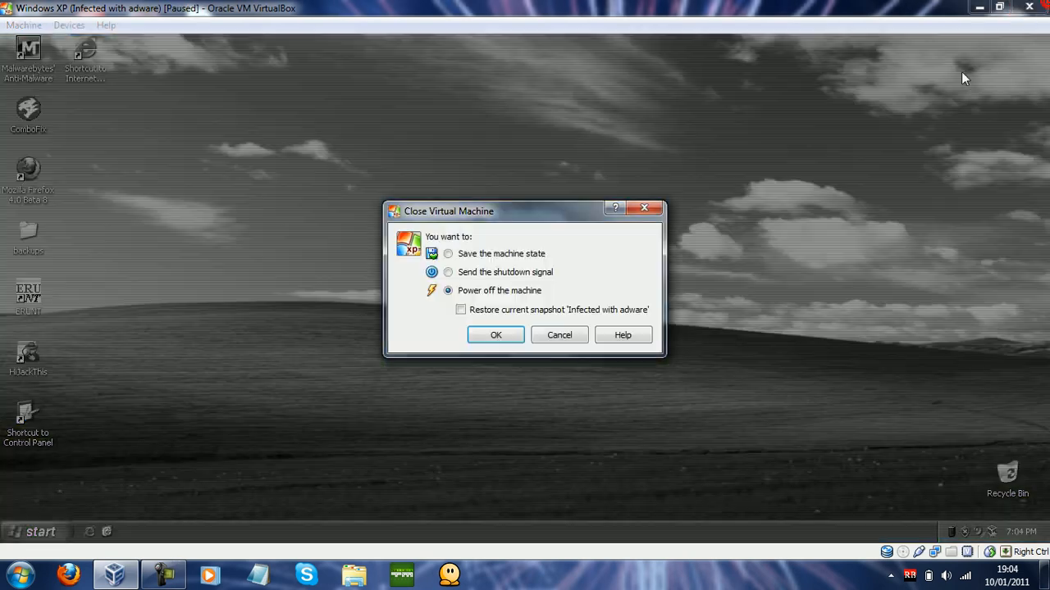
left_click(477, 336)
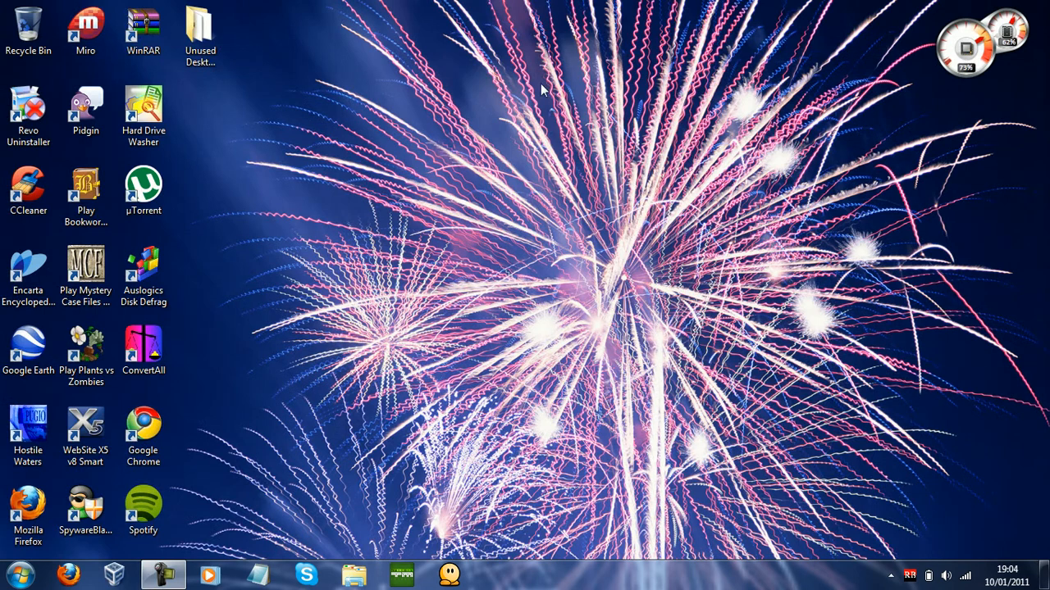
left_click(166, 567)
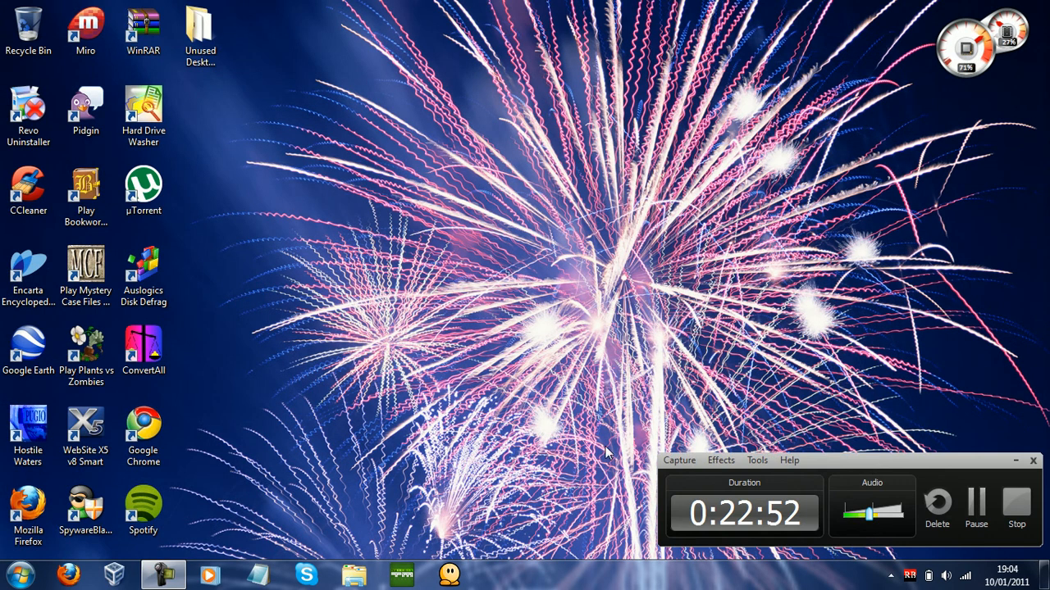